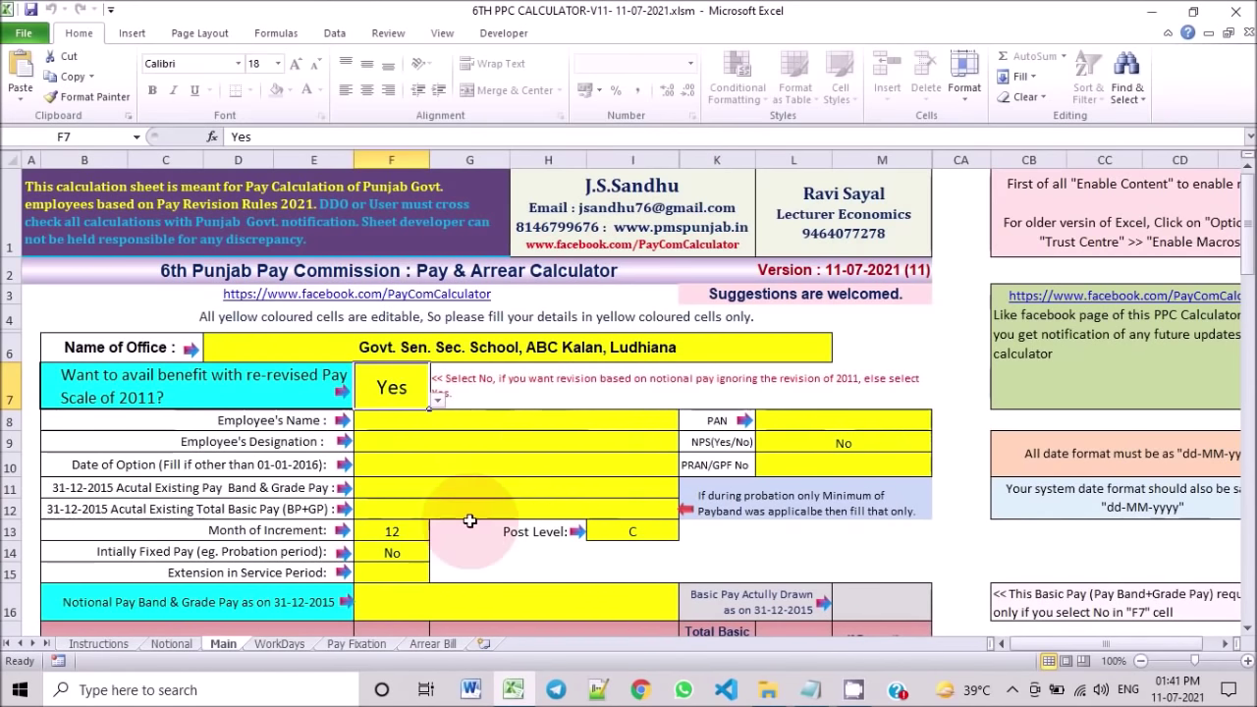
click(270, 648)
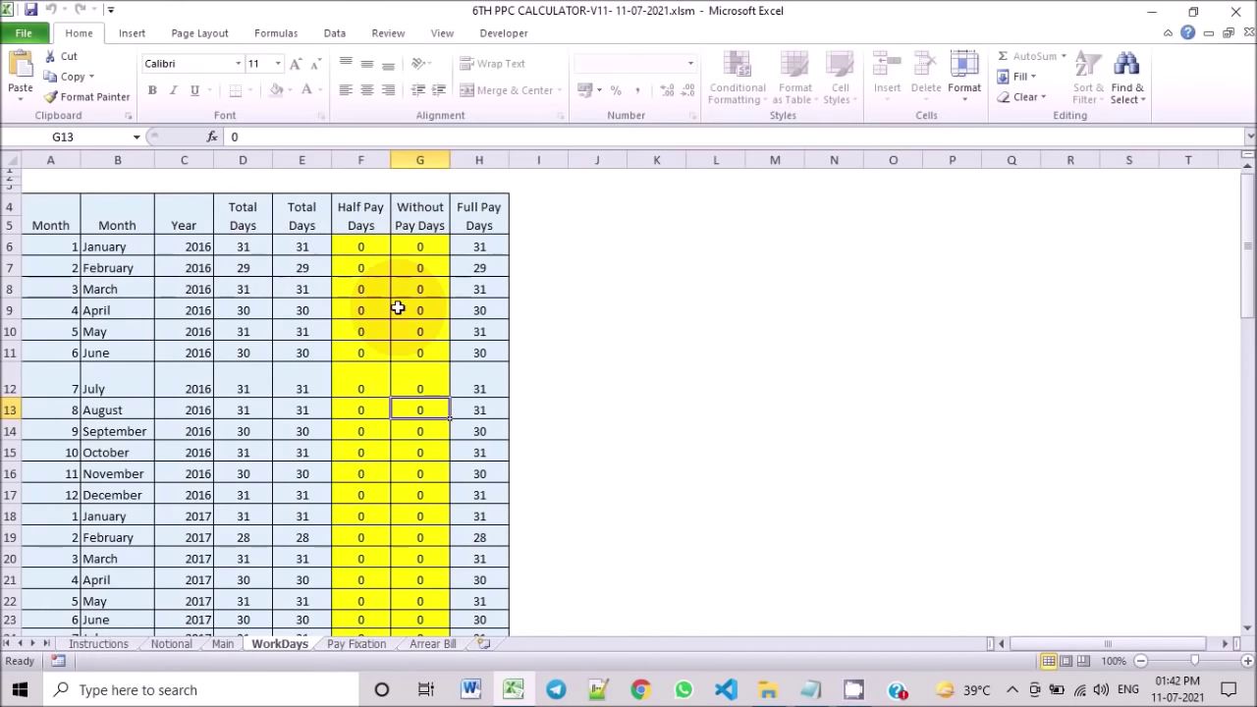
click(359, 650)
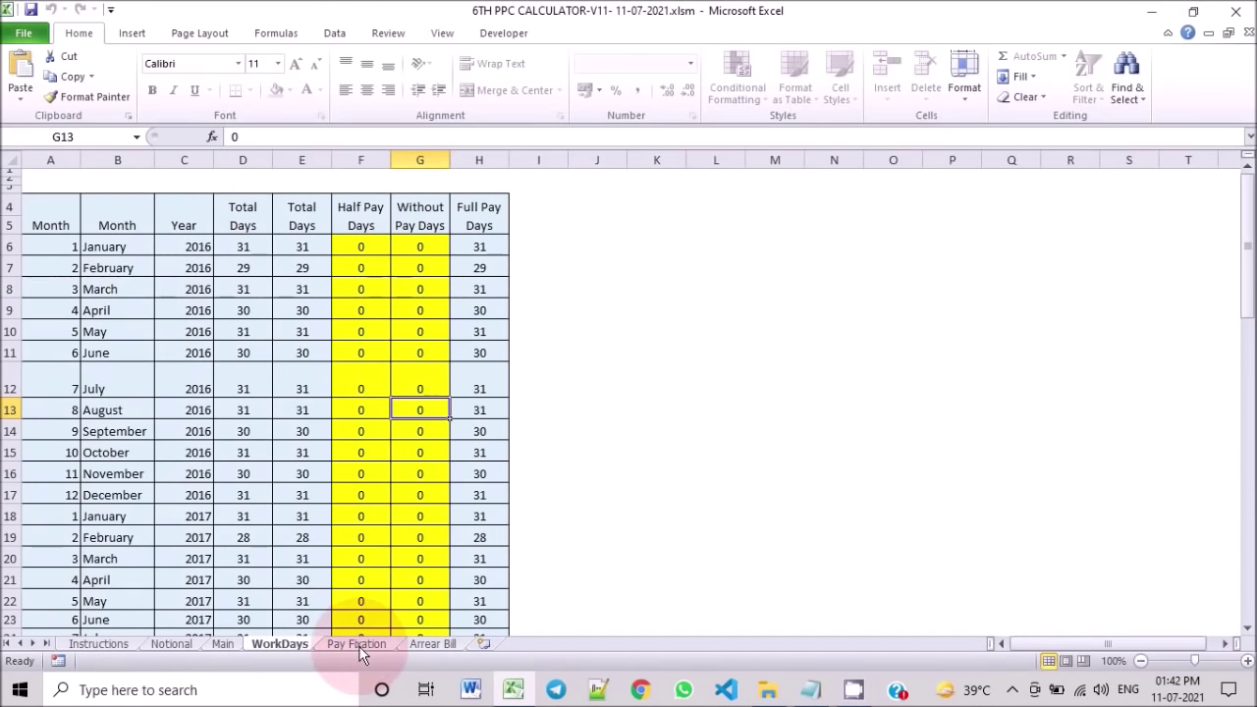
scroll(482, 539, up, 6)
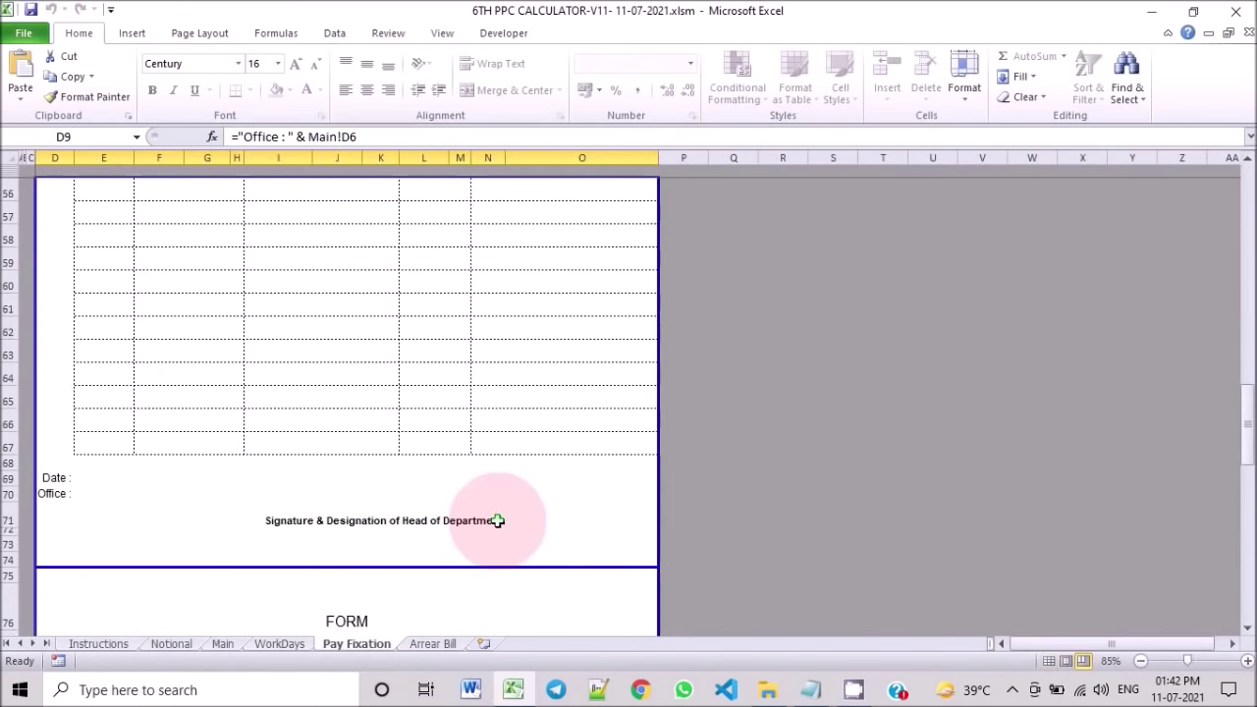
scroll(498, 520, up, 15)
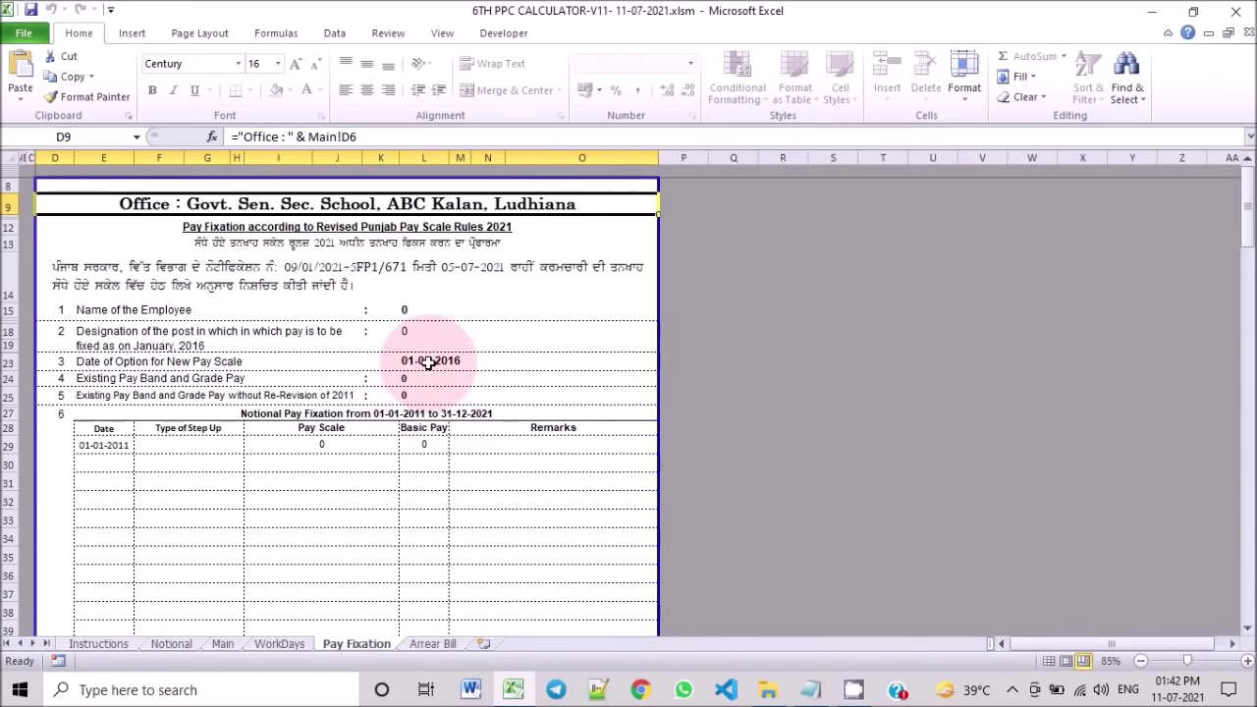
scroll(429, 362, down, 14)
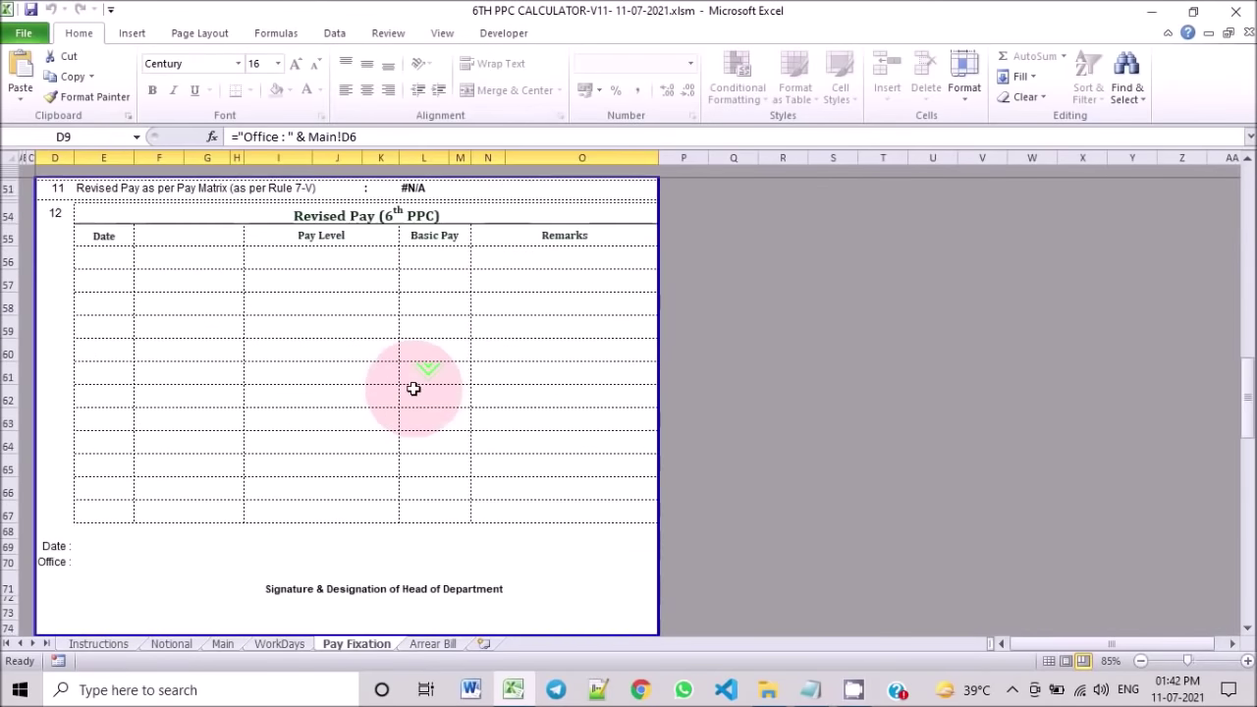
scroll(422, 454, up, 14)
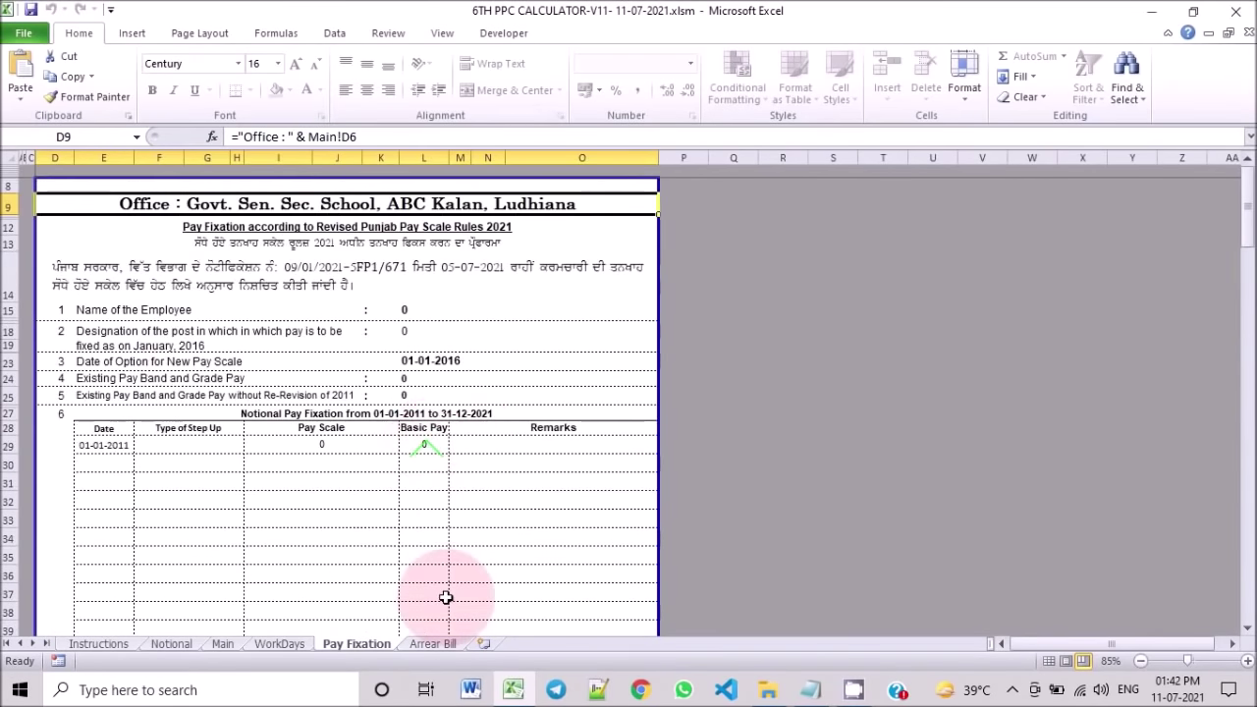
click(424, 645)
scroll(547, 542, up, 10)
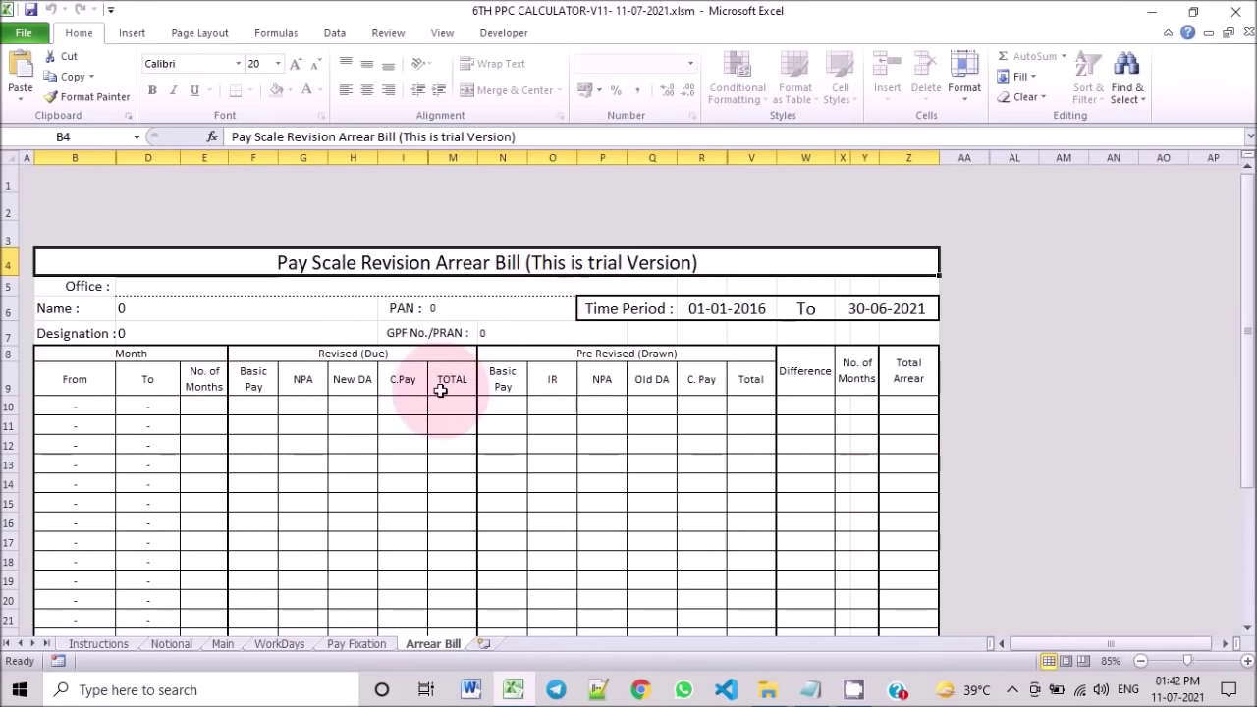
scroll(440, 390, down, 3)
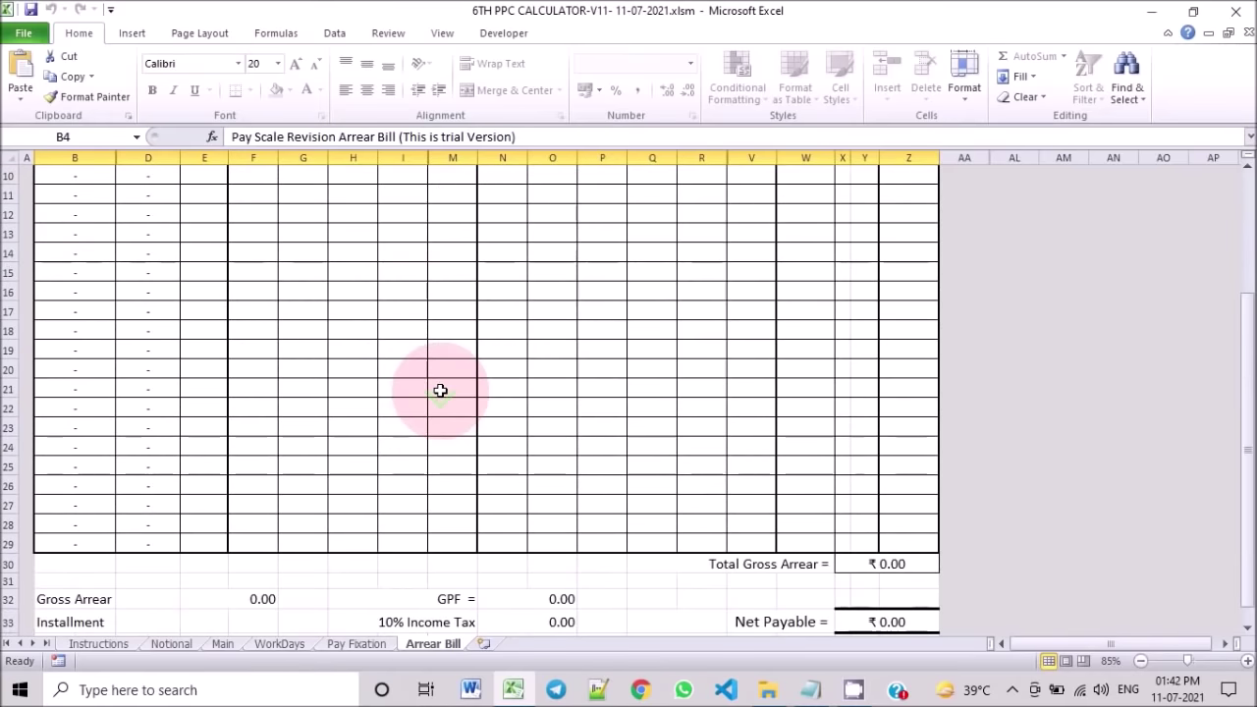
scroll(439, 390, up, 3)
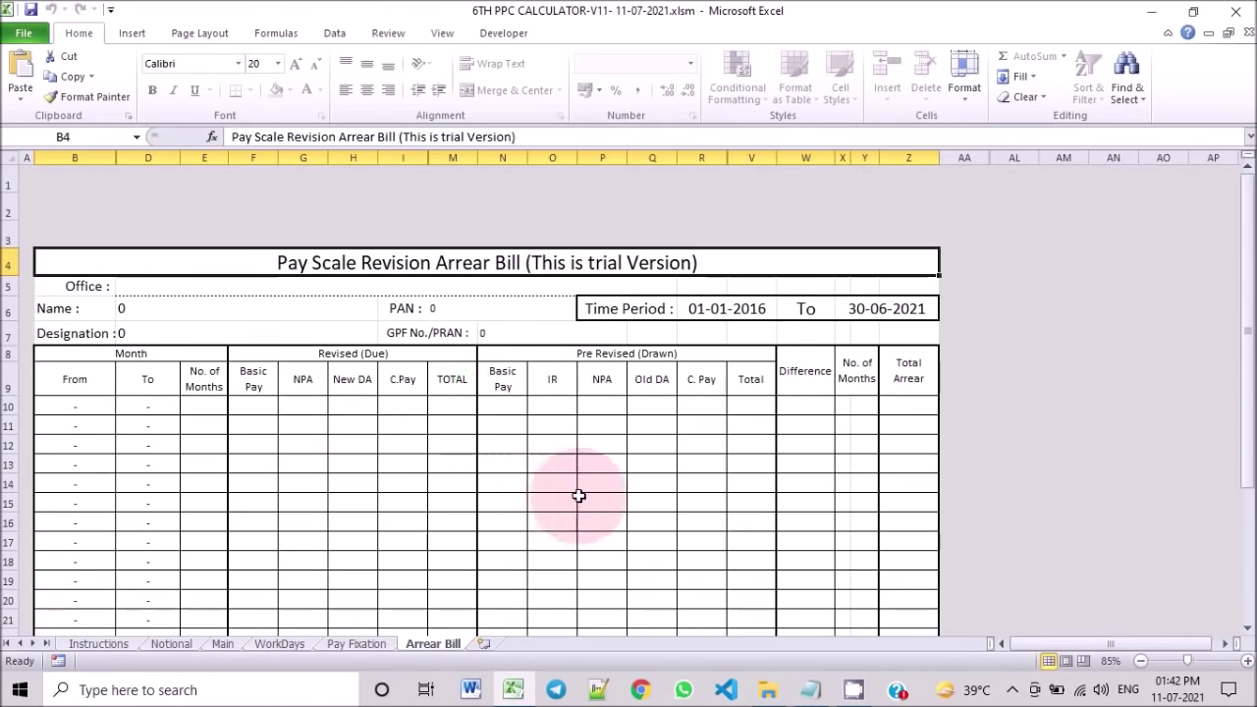
click(223, 644)
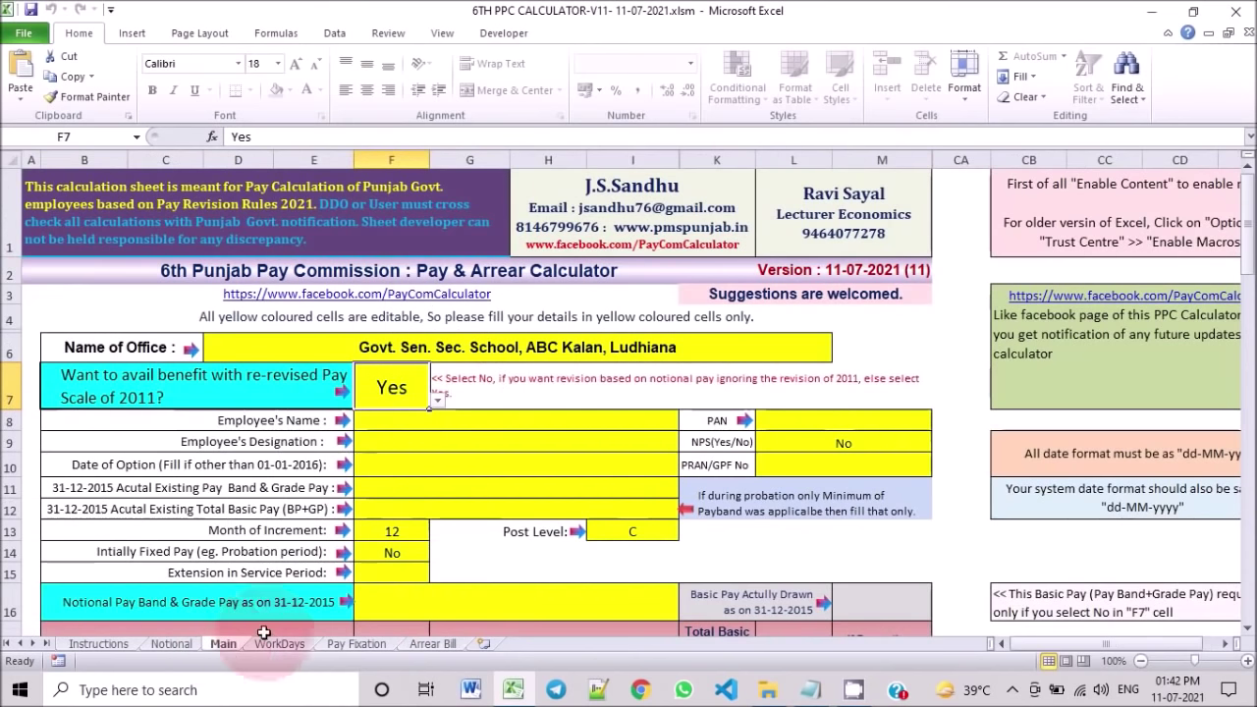
Step: On the Notional sheet, look through the increment month and pay band lists without choosing anything
click(182, 646)
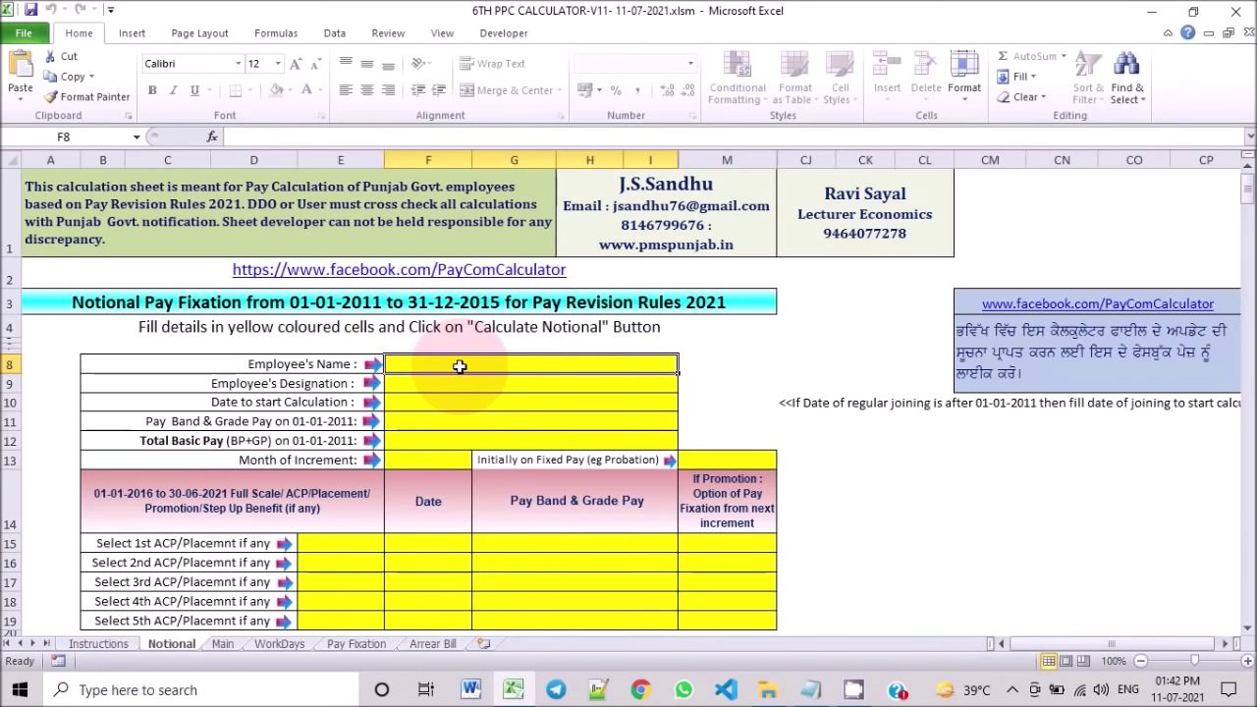
click(448, 463)
click(479, 459)
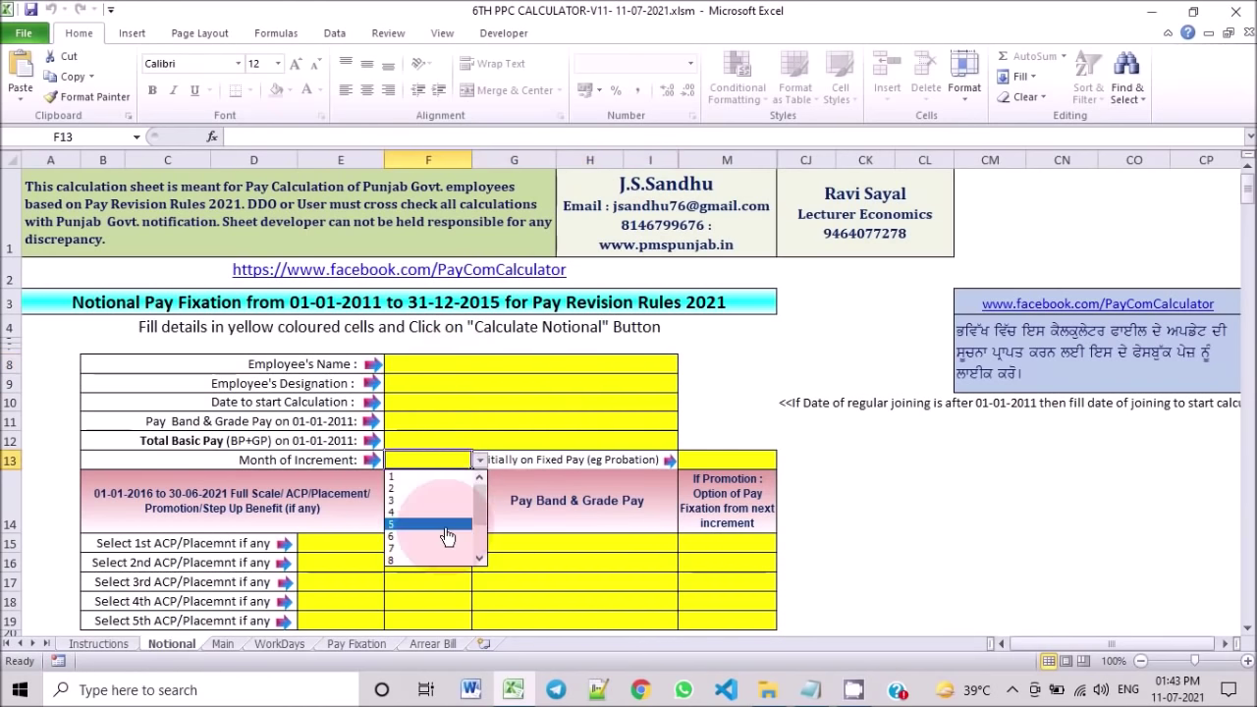
click(441, 460)
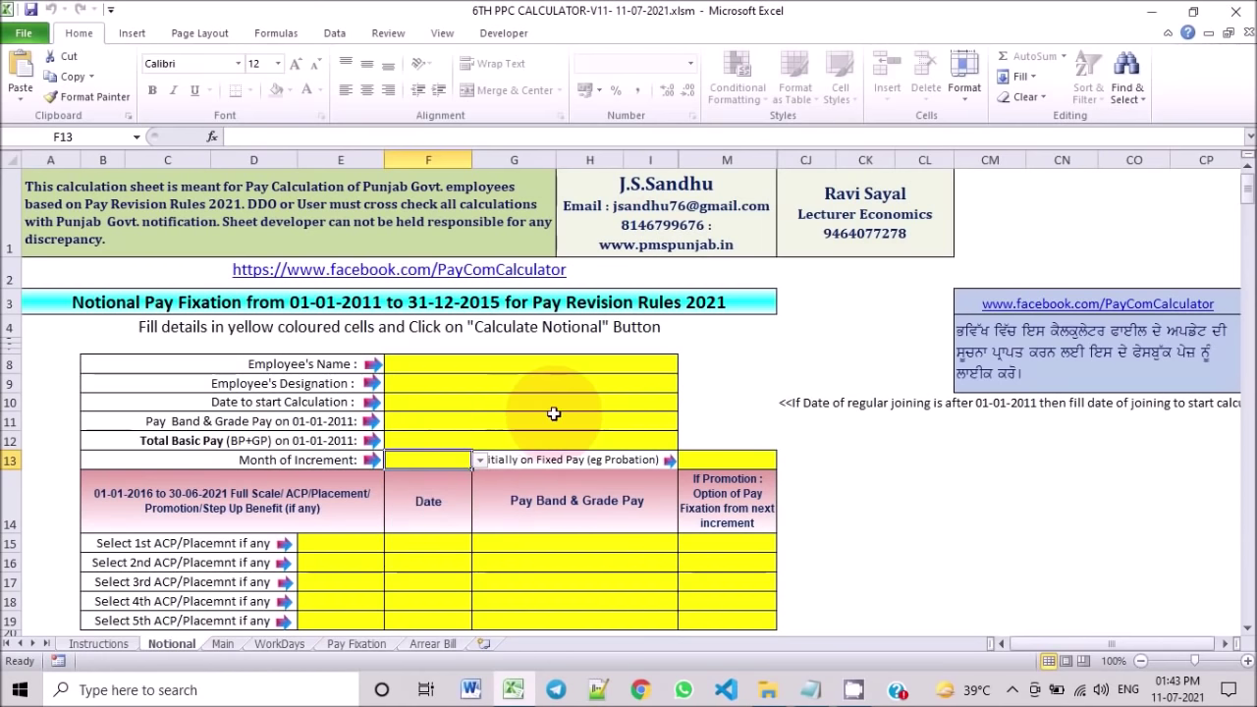
click(644, 430)
click(686, 421)
click(768, 402)
Step: Enter the employee's name and a calculation start date of 01-12-2012
click(463, 369)
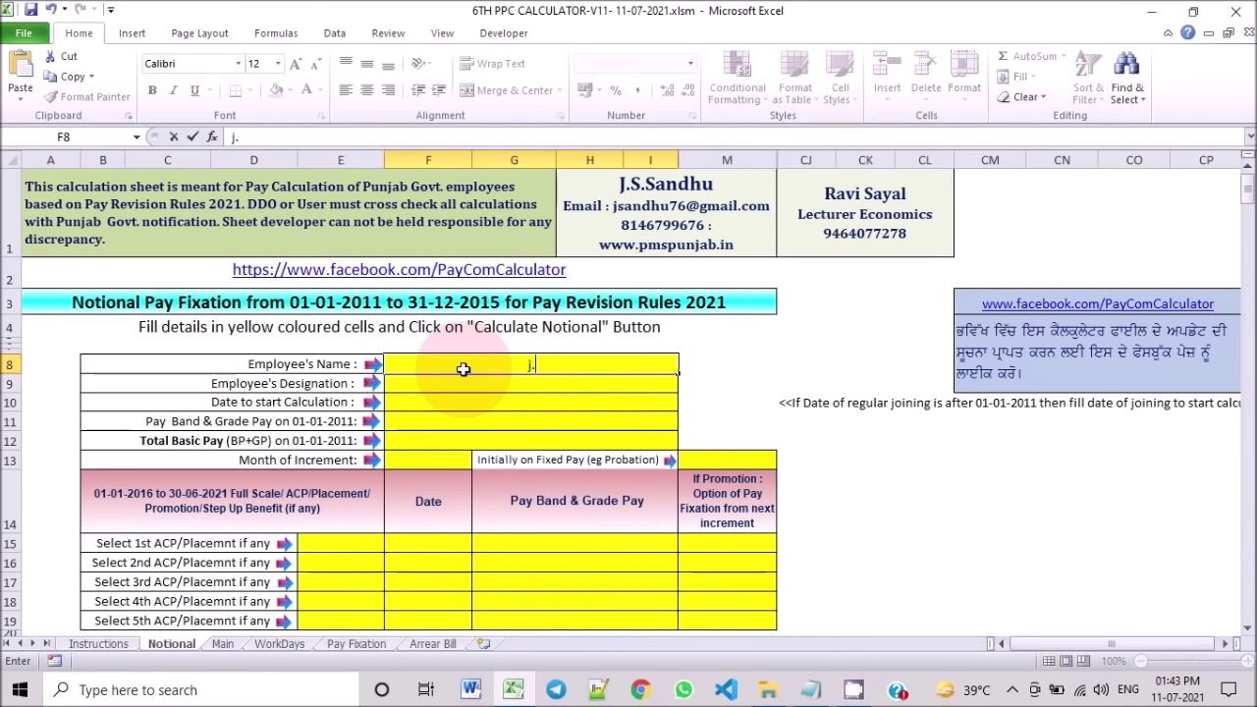
key(Return)
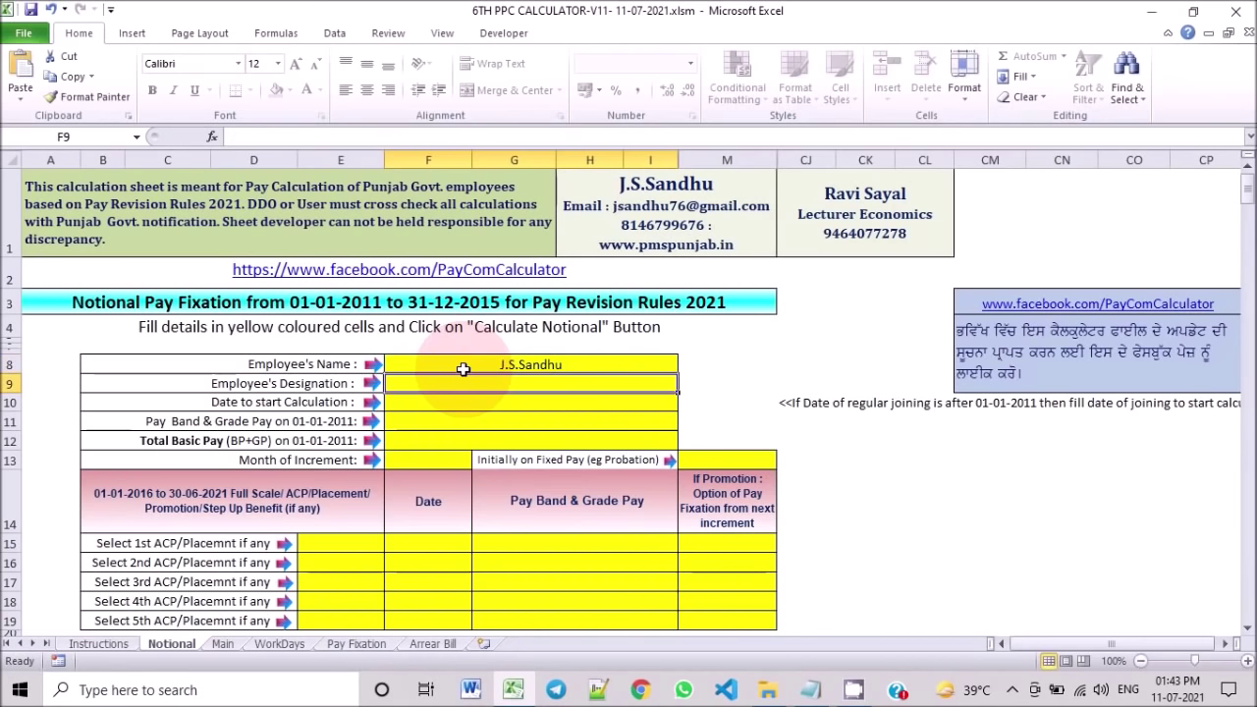
text(Ag)
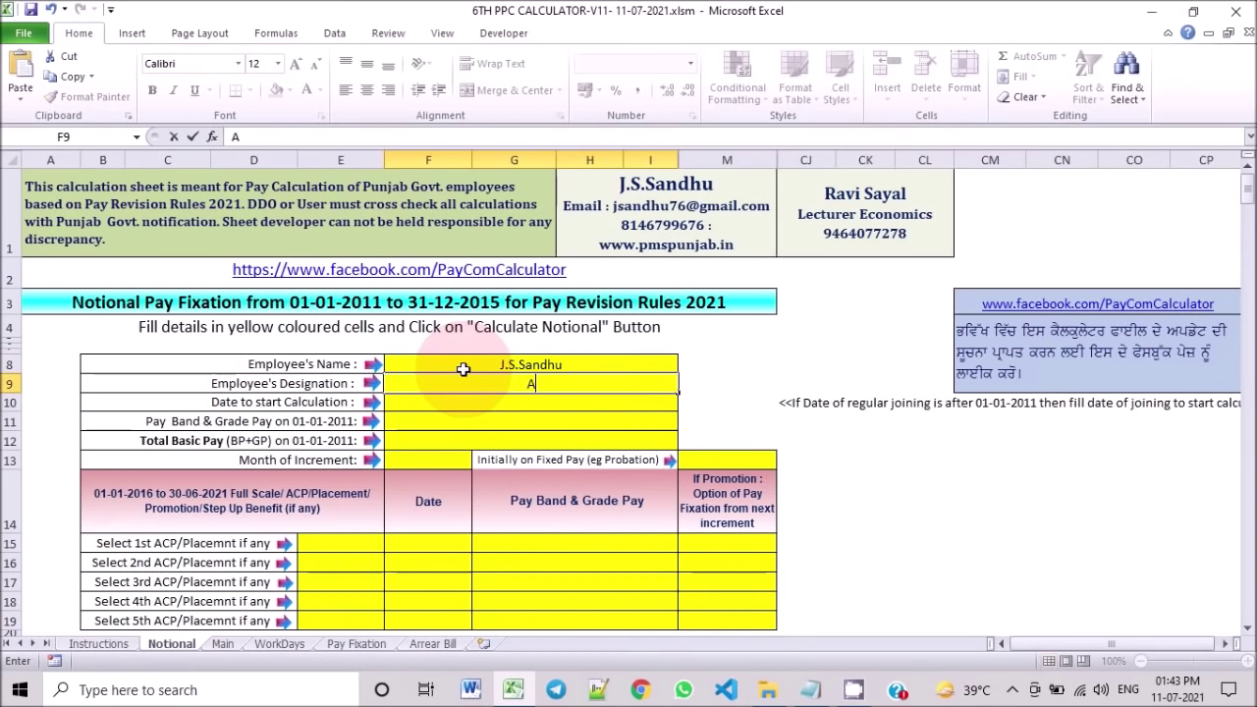
key(Return)
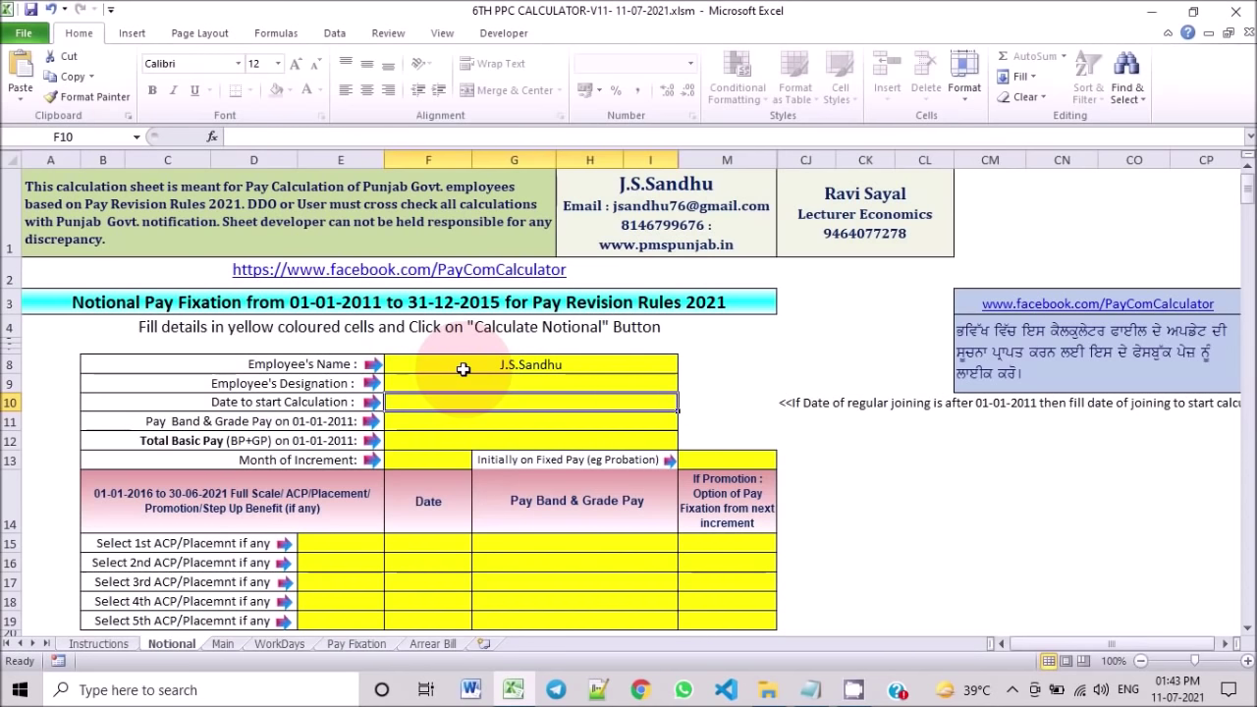
text(01-12)
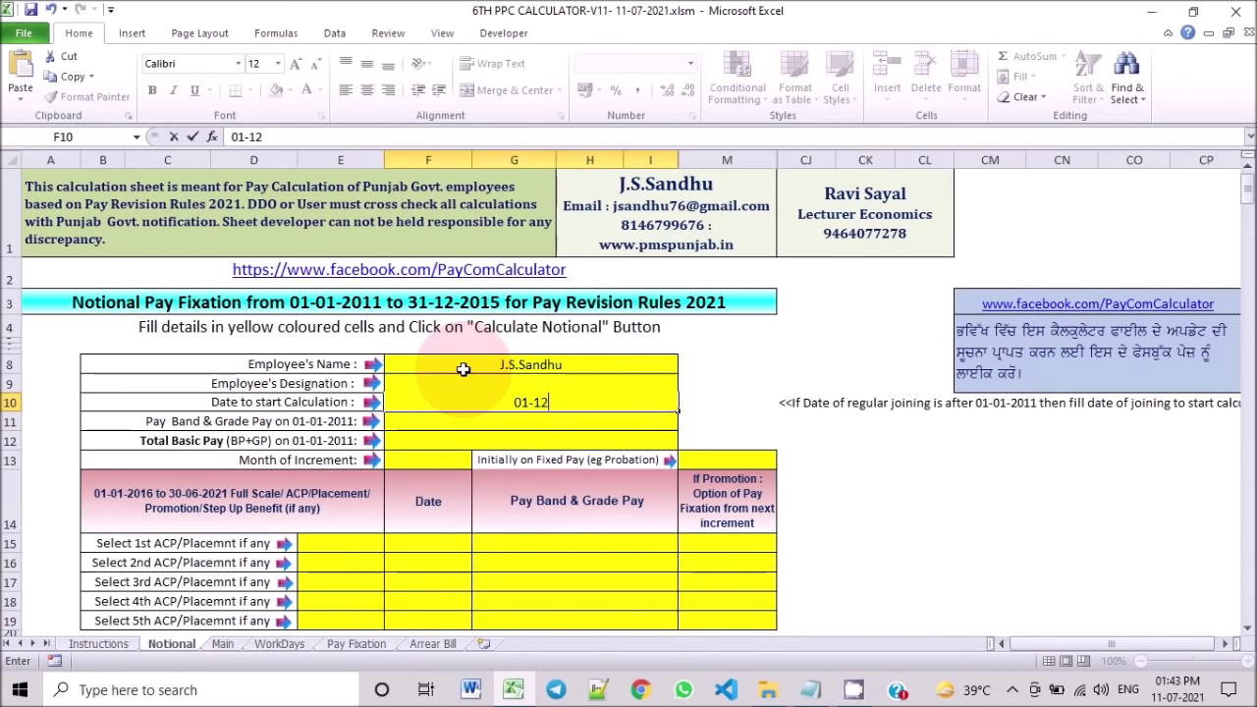
text(-2012)
key(Return)
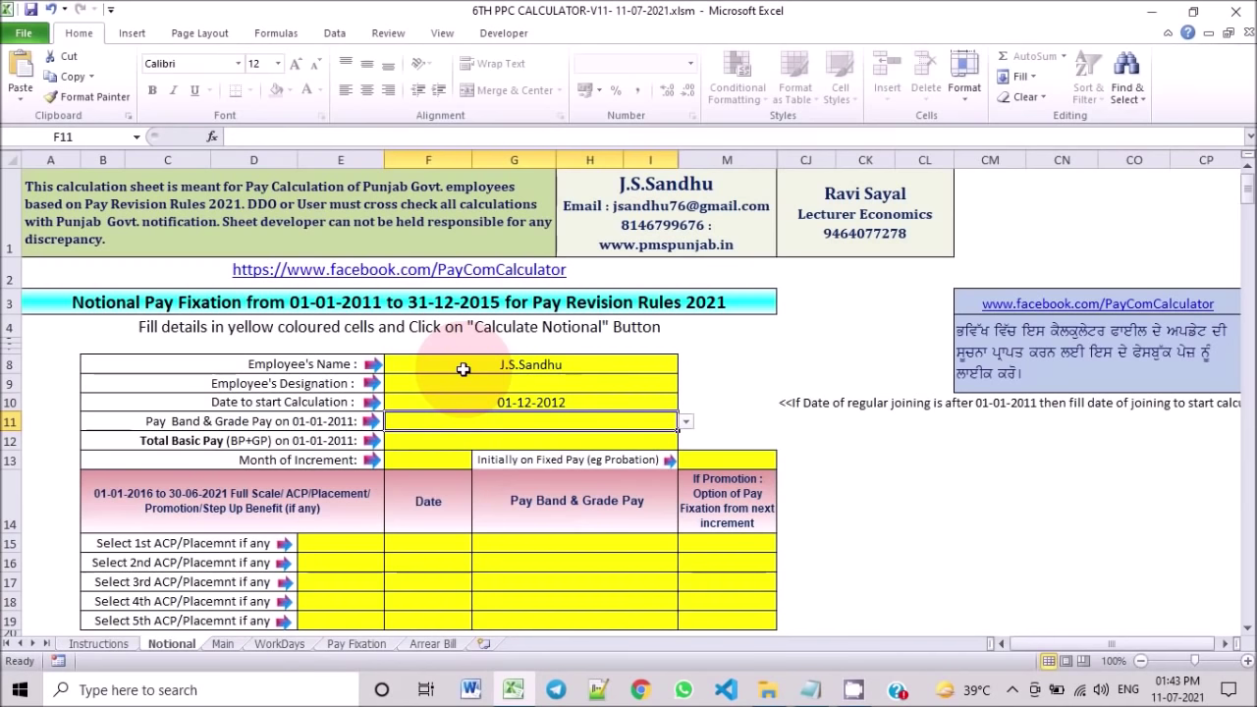
Step: Clear the start date and set the pay band to PB3 : Rs.10300-34800 + GP 3600
click(579, 403)
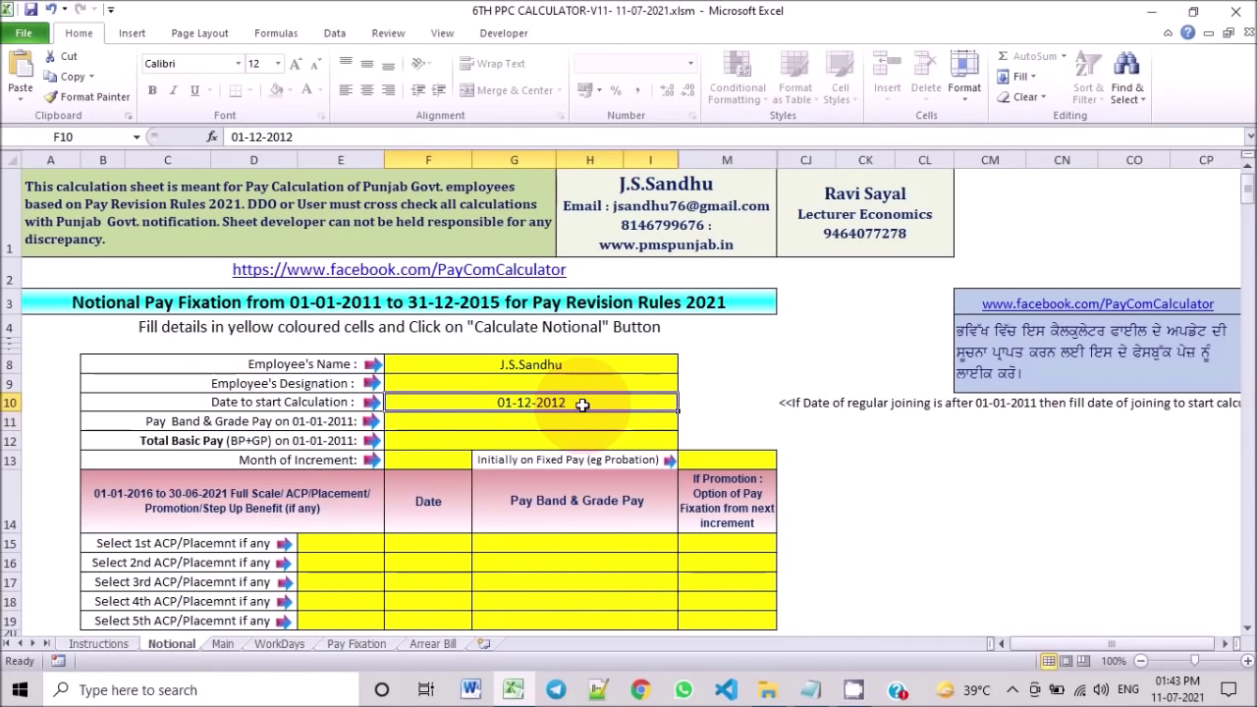
key(Delete)
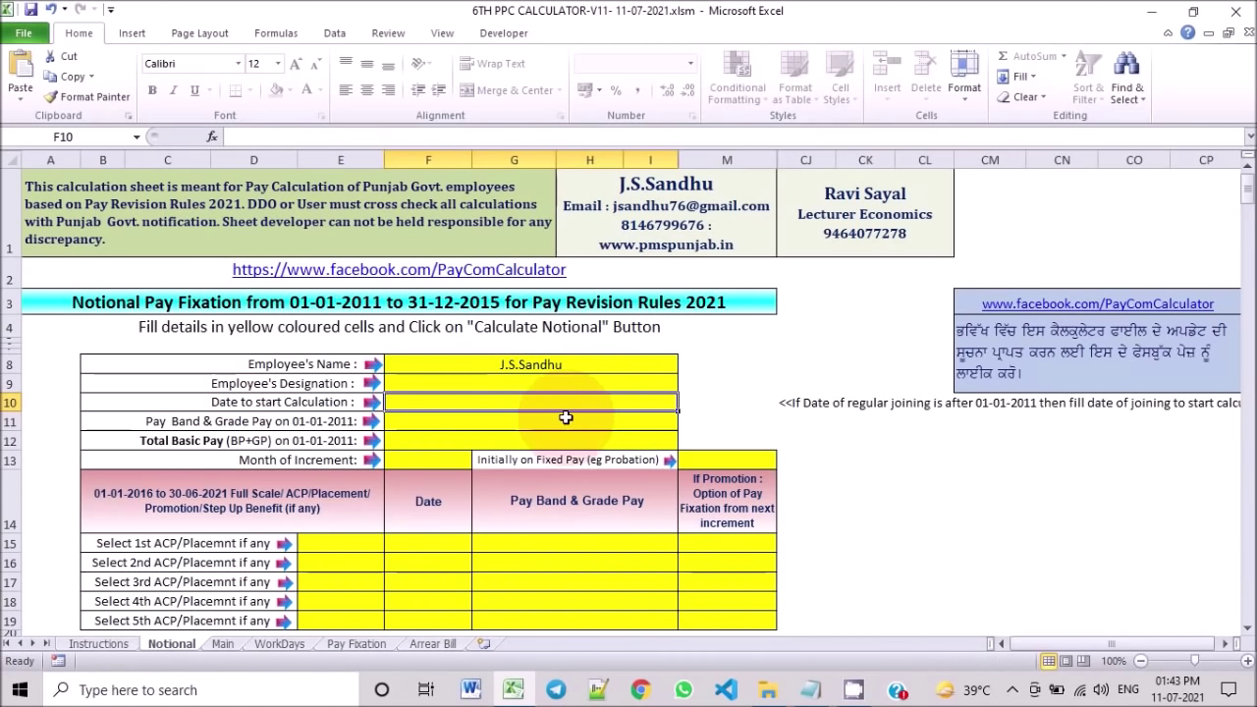
click(439, 429)
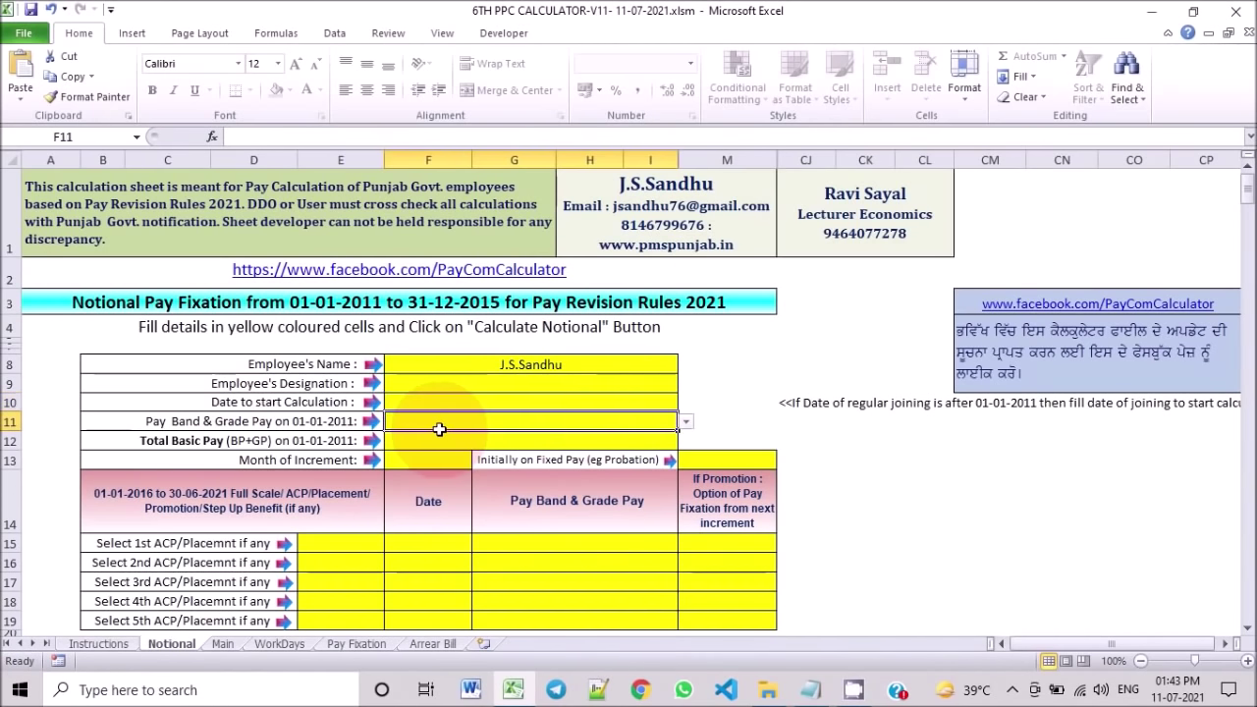
click(686, 424)
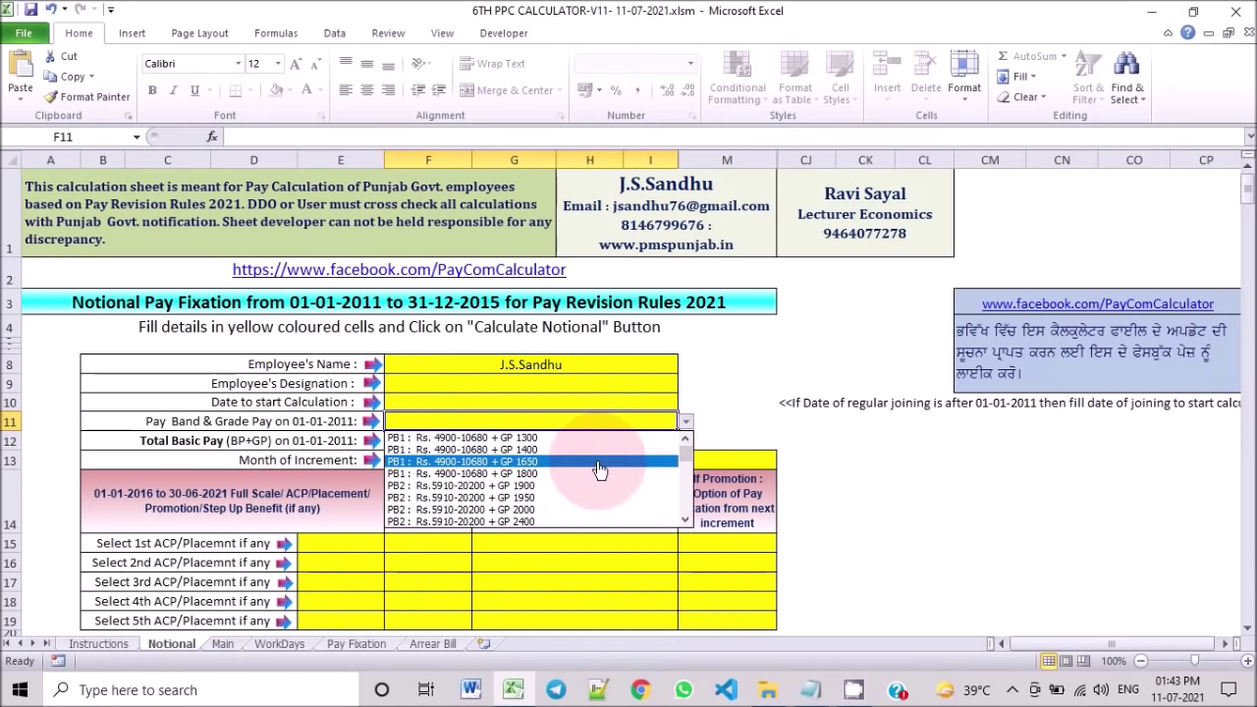
click(686, 521)
click(686, 521)
click(685, 521)
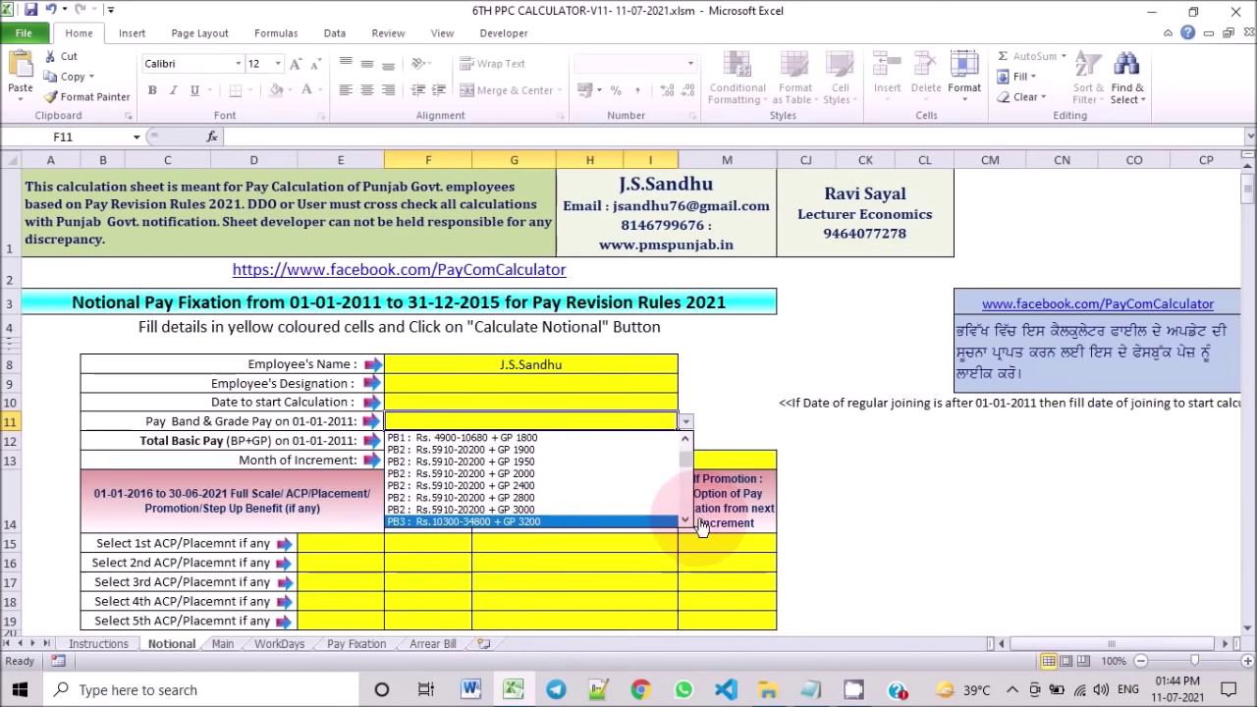
click(686, 520)
click(686, 521)
click(614, 509)
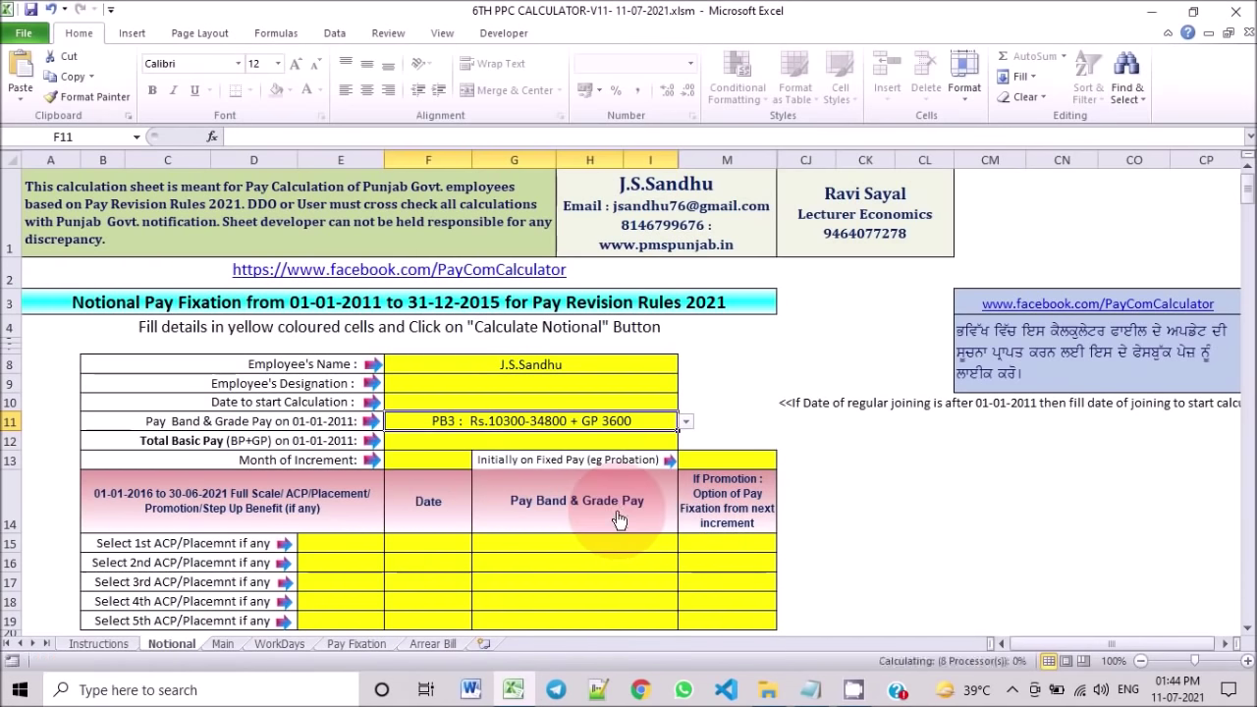
Step: Enter total basic pay 18540 and increment month 4, and answer No to initially fixed pay
click(466, 440)
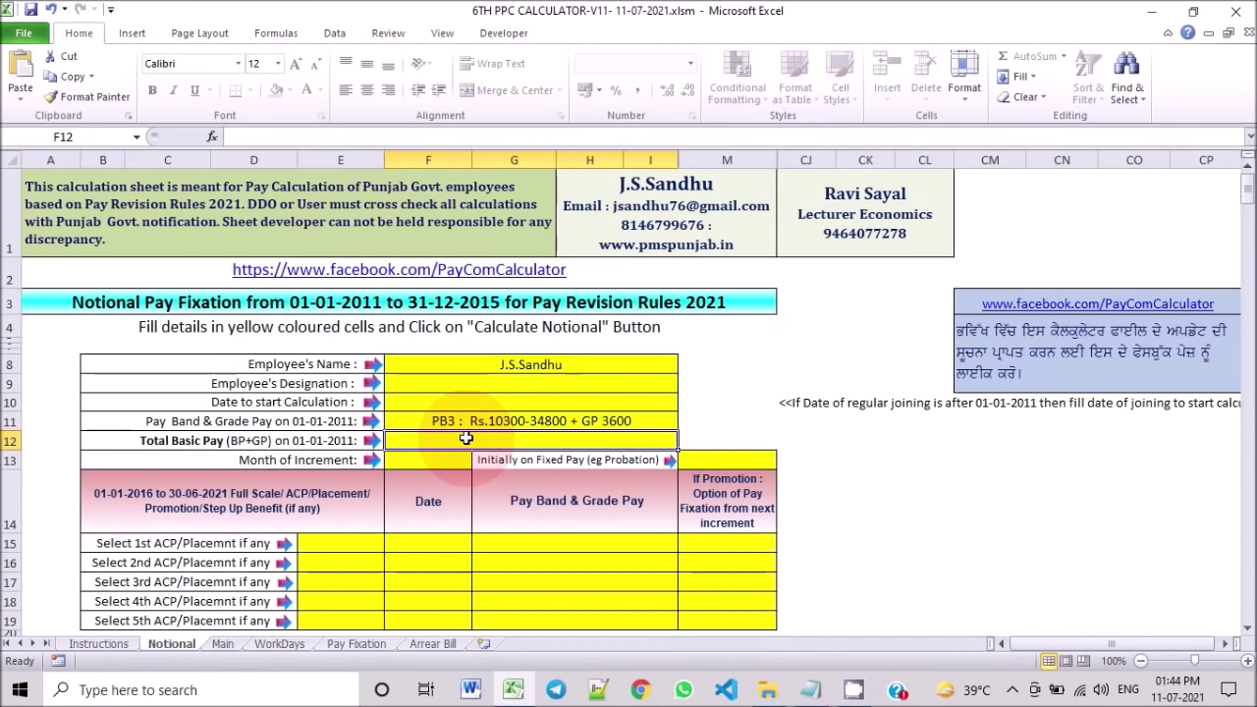
text(18540)
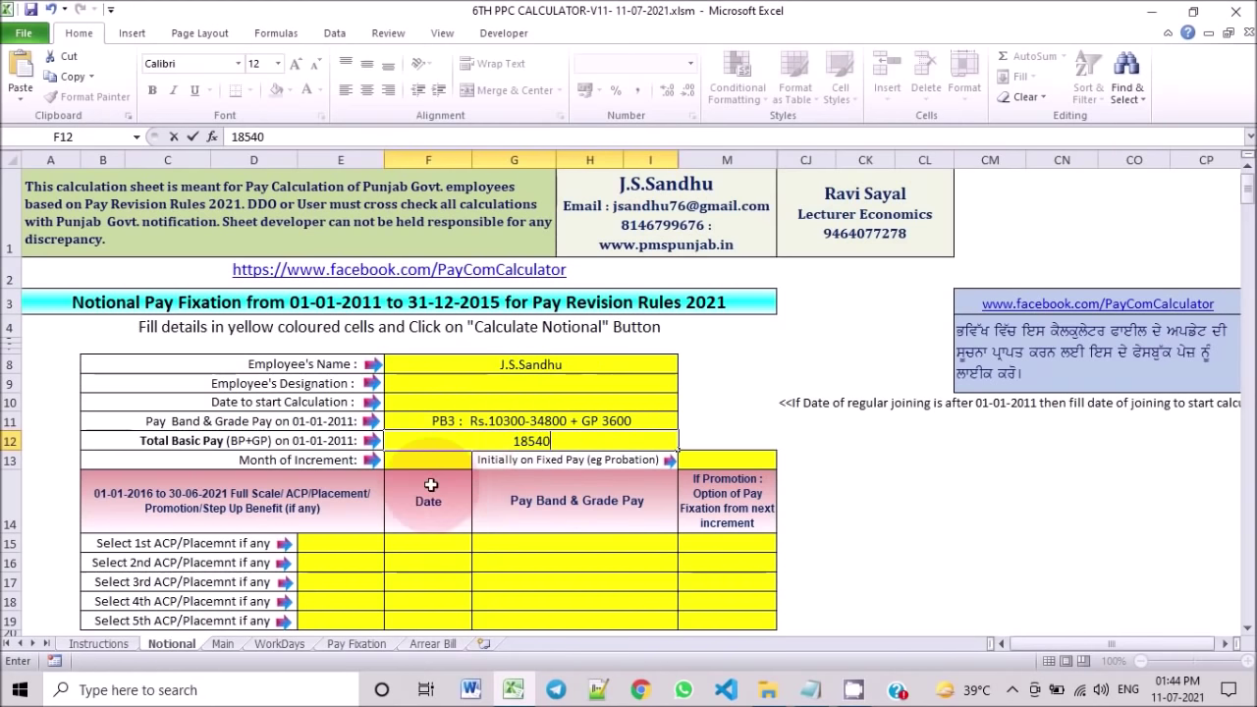
click(460, 469)
click(479, 460)
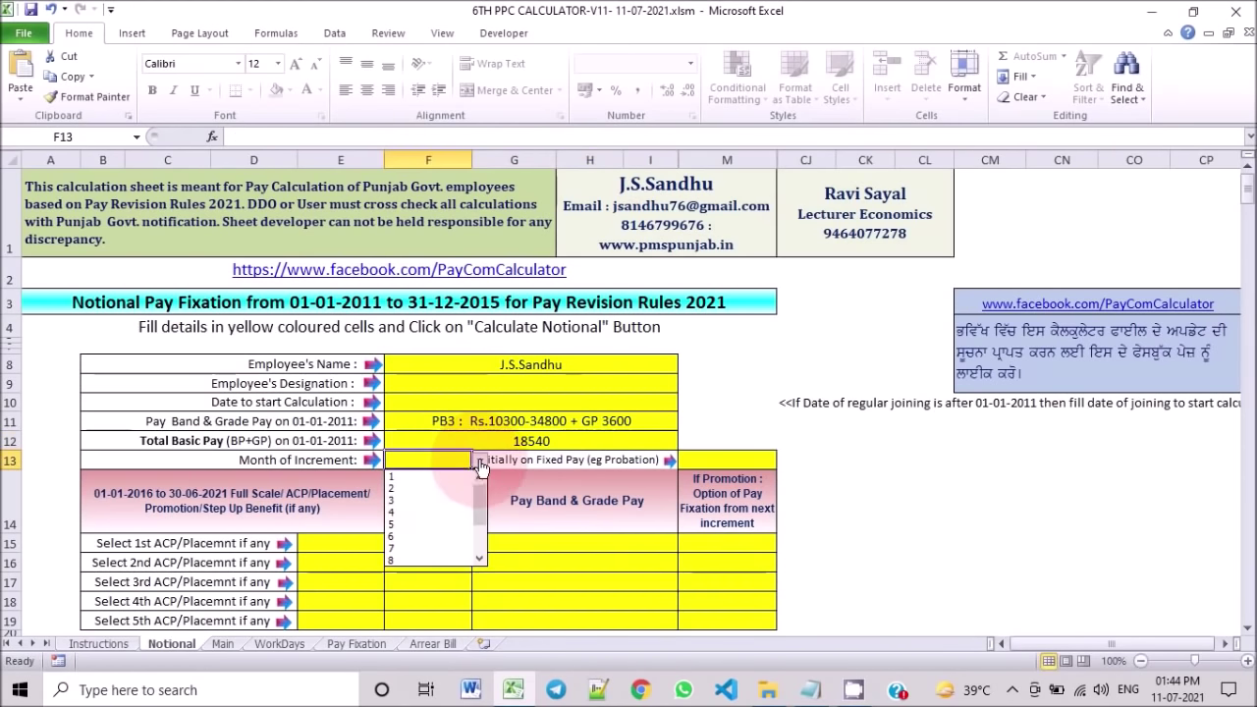
click(413, 512)
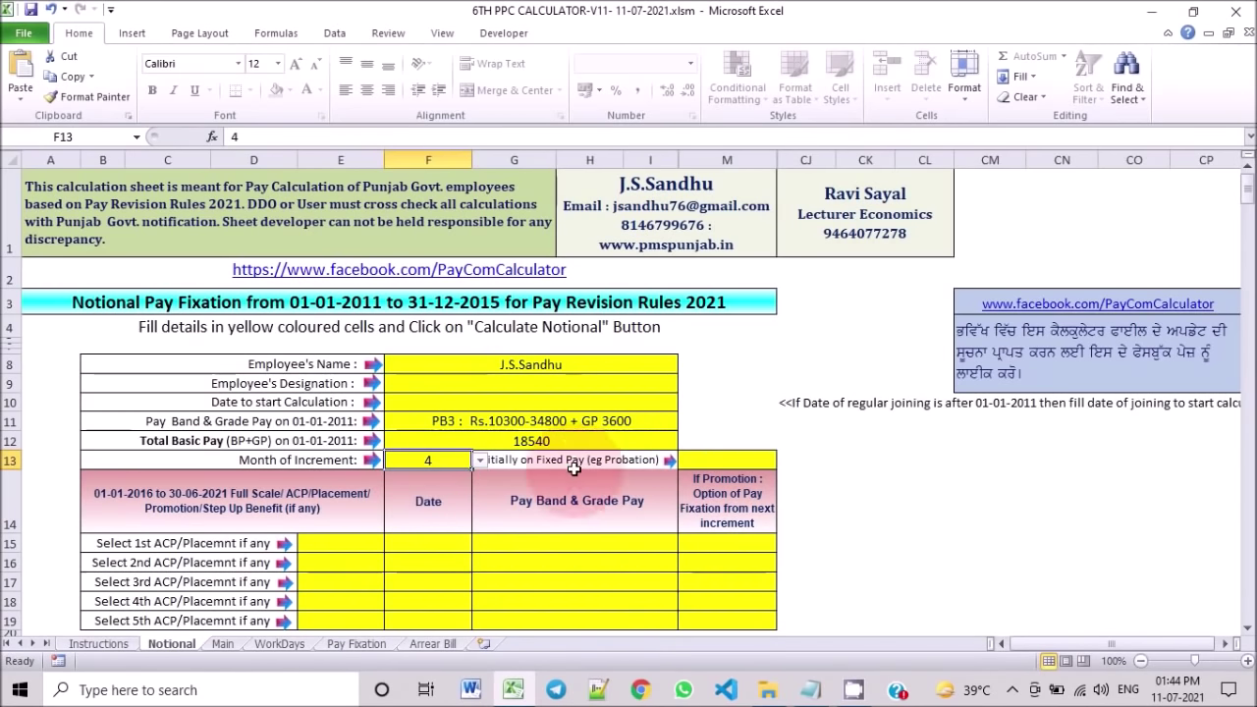
click(731, 461)
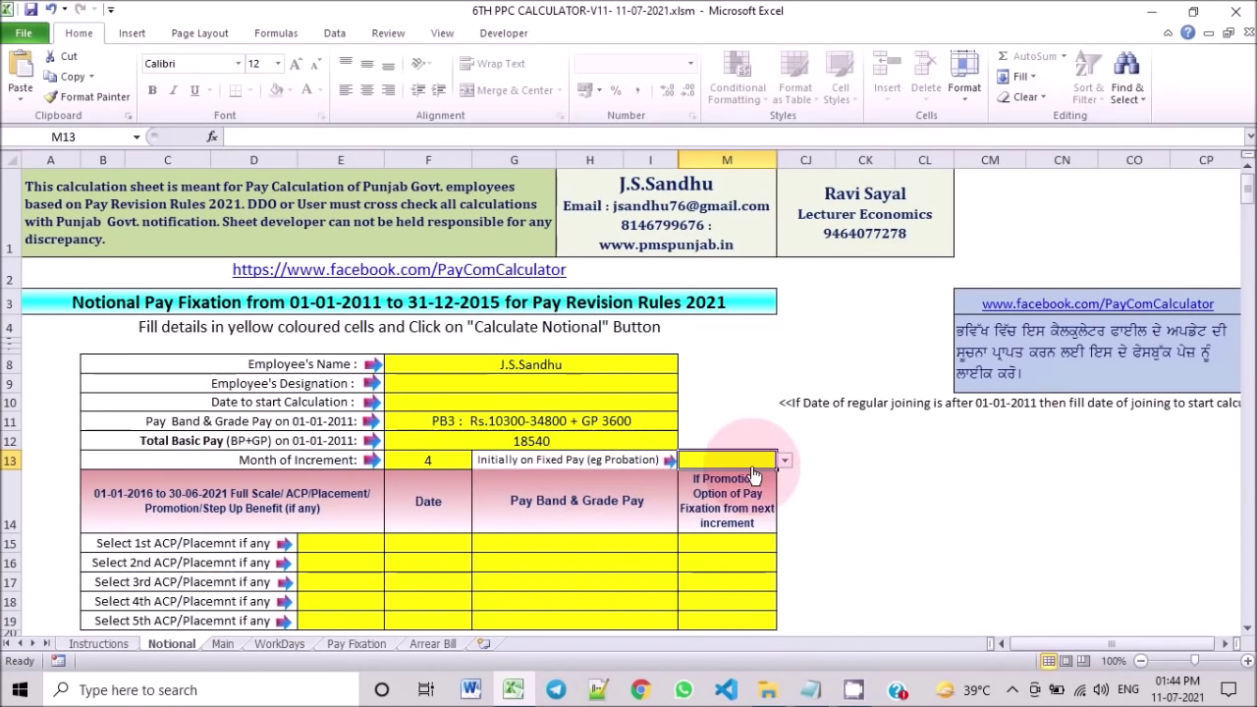
click(786, 465)
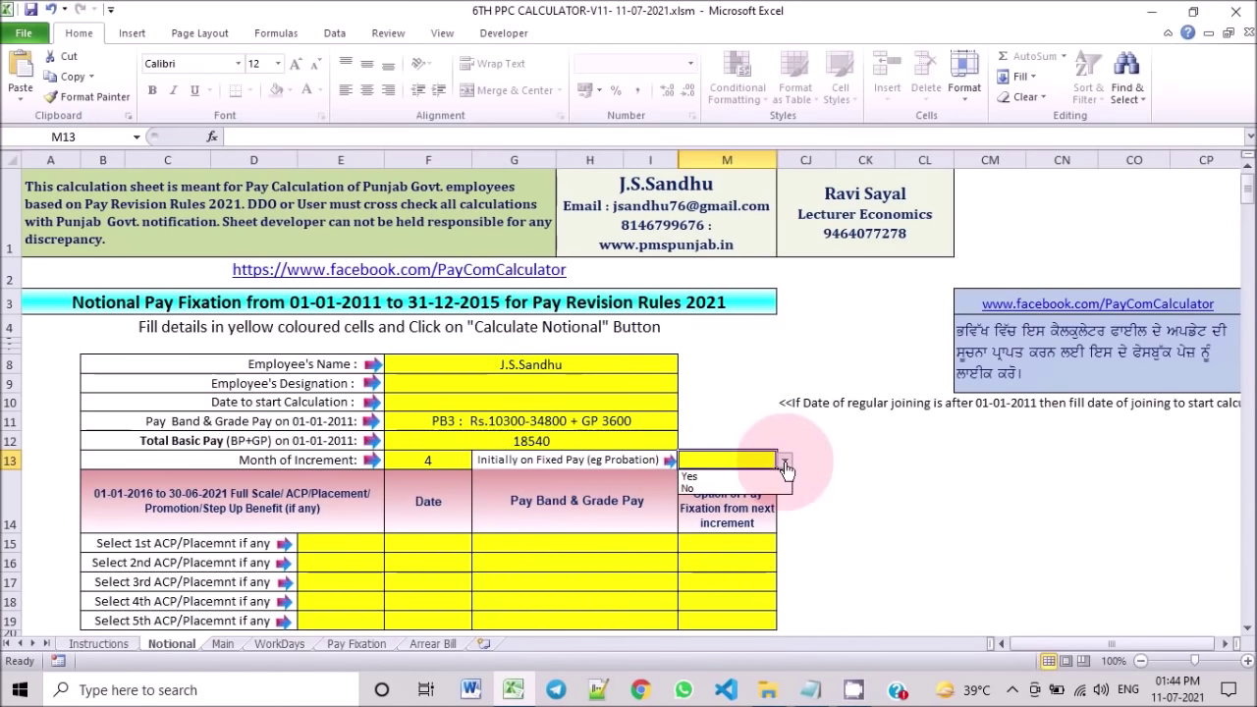
click(735, 488)
Step: Record the 1st benefit as ACP-4 Years dated 15-04-2014
scroll(865, 491, down, 2)
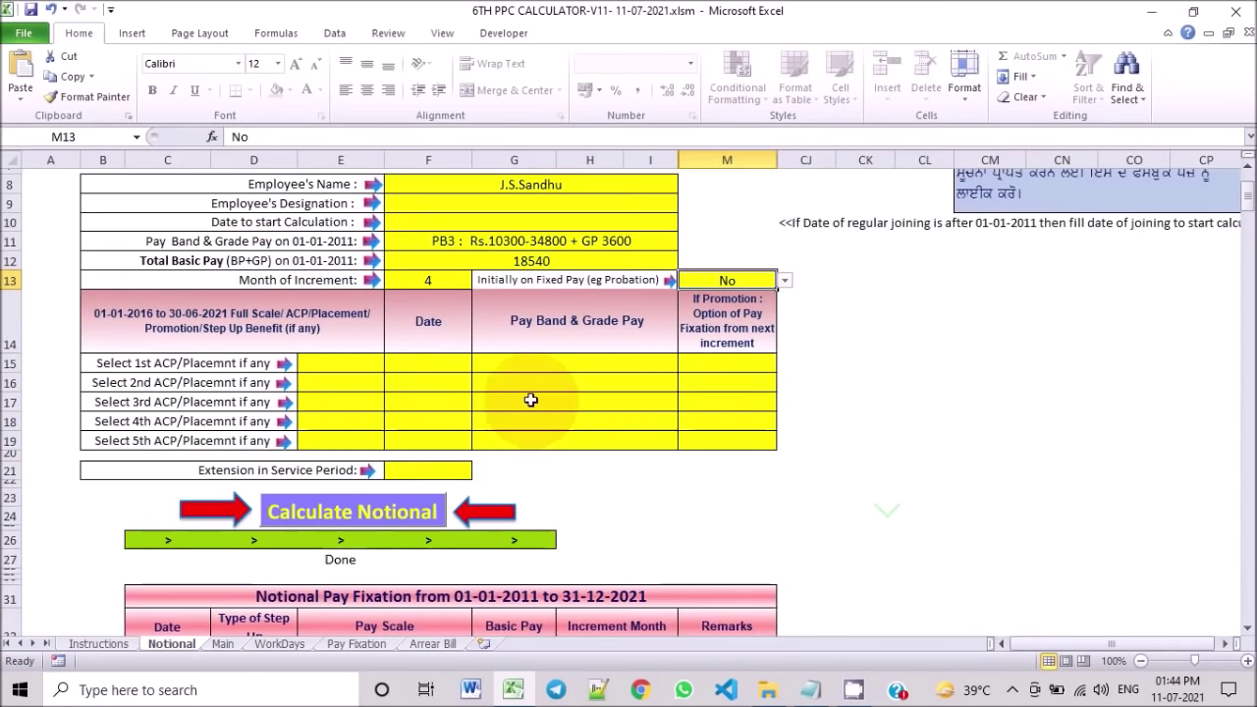
scroll(530, 399, up, 2)
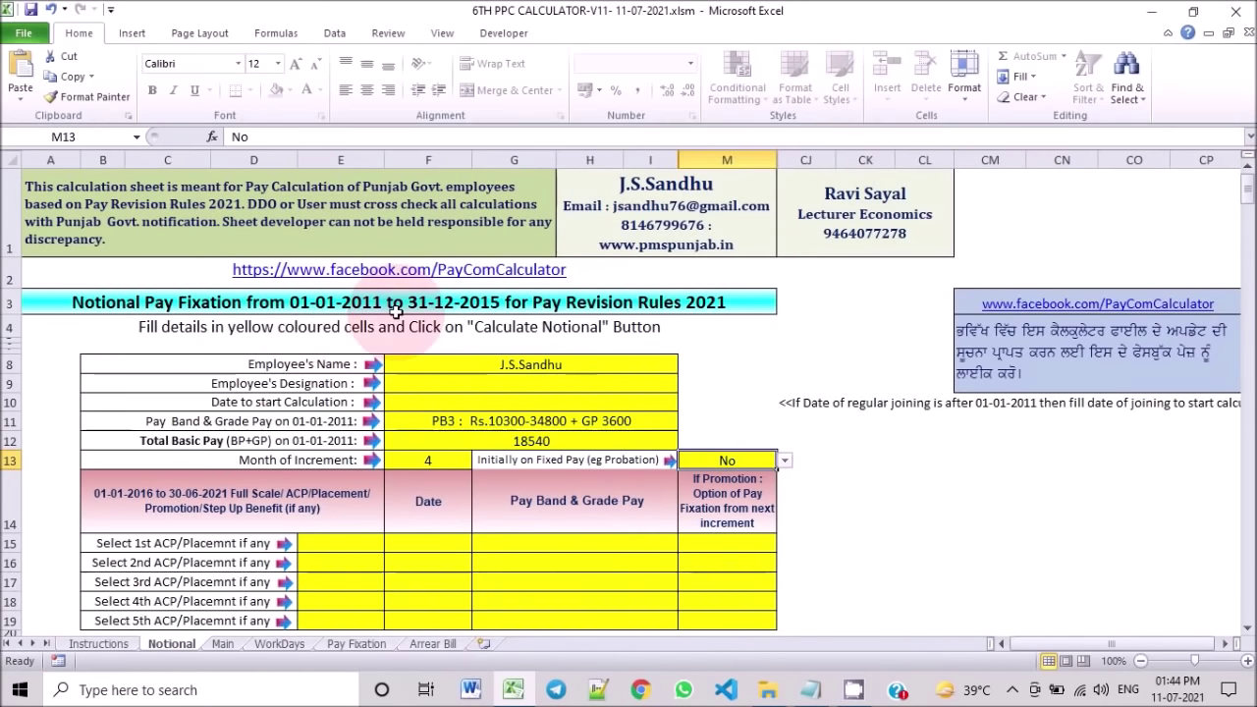
scroll(559, 435, down, 2)
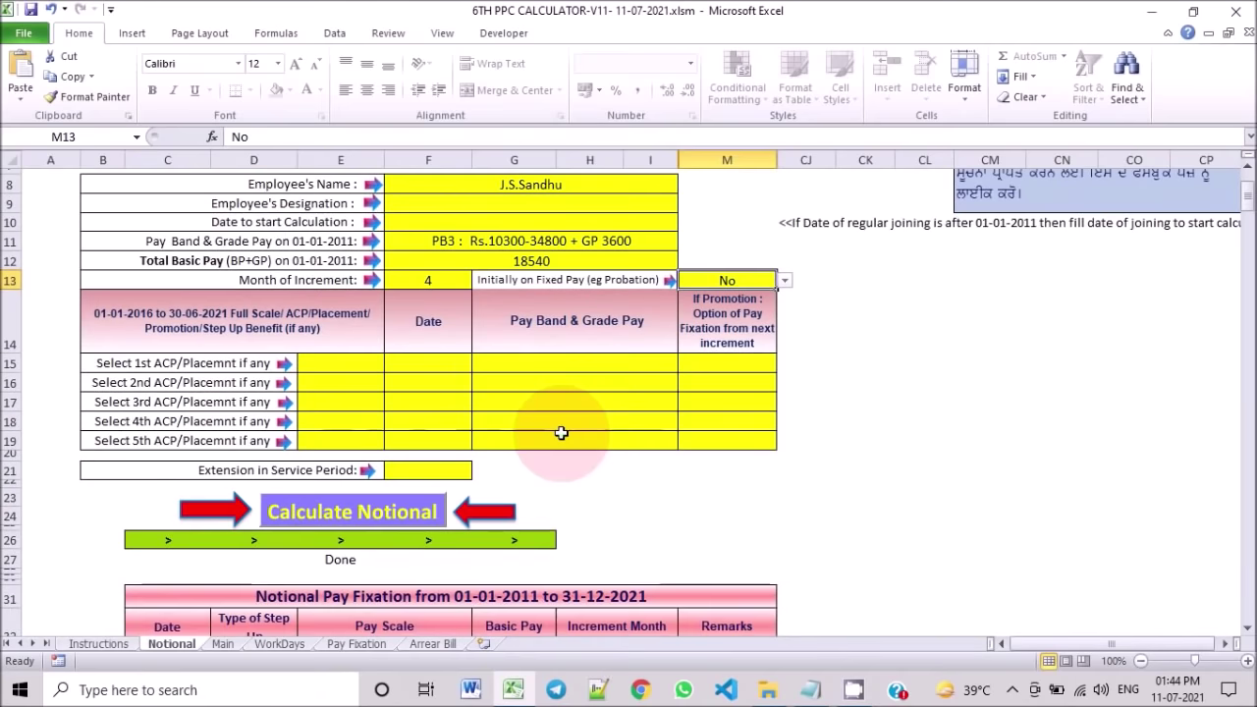
click(364, 364)
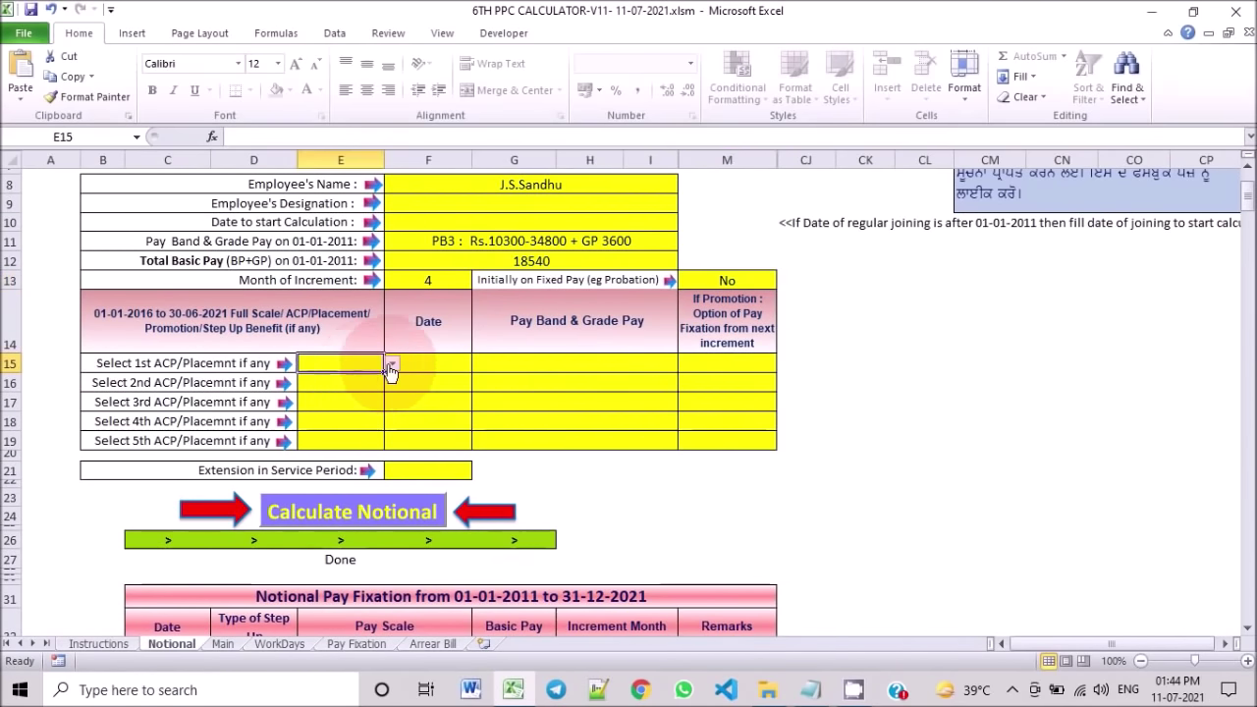
click(391, 366)
scroll(366, 403, up, 2)
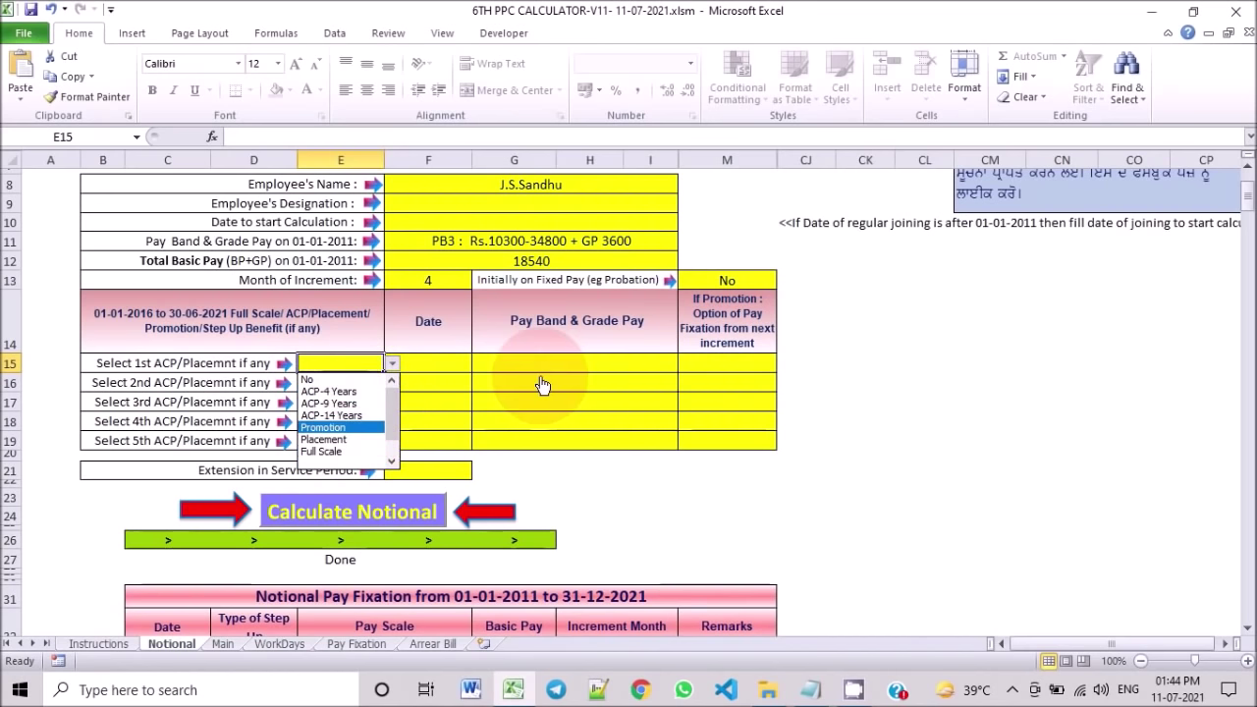
click(357, 397)
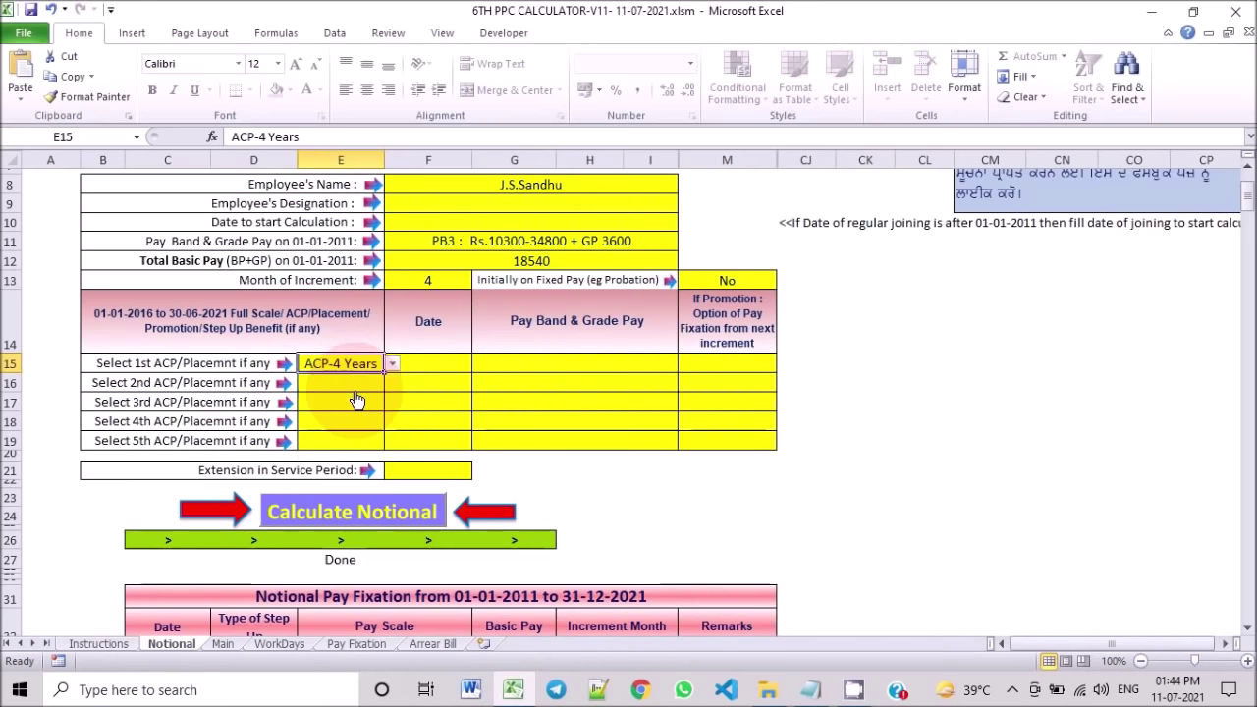
key(Tab)
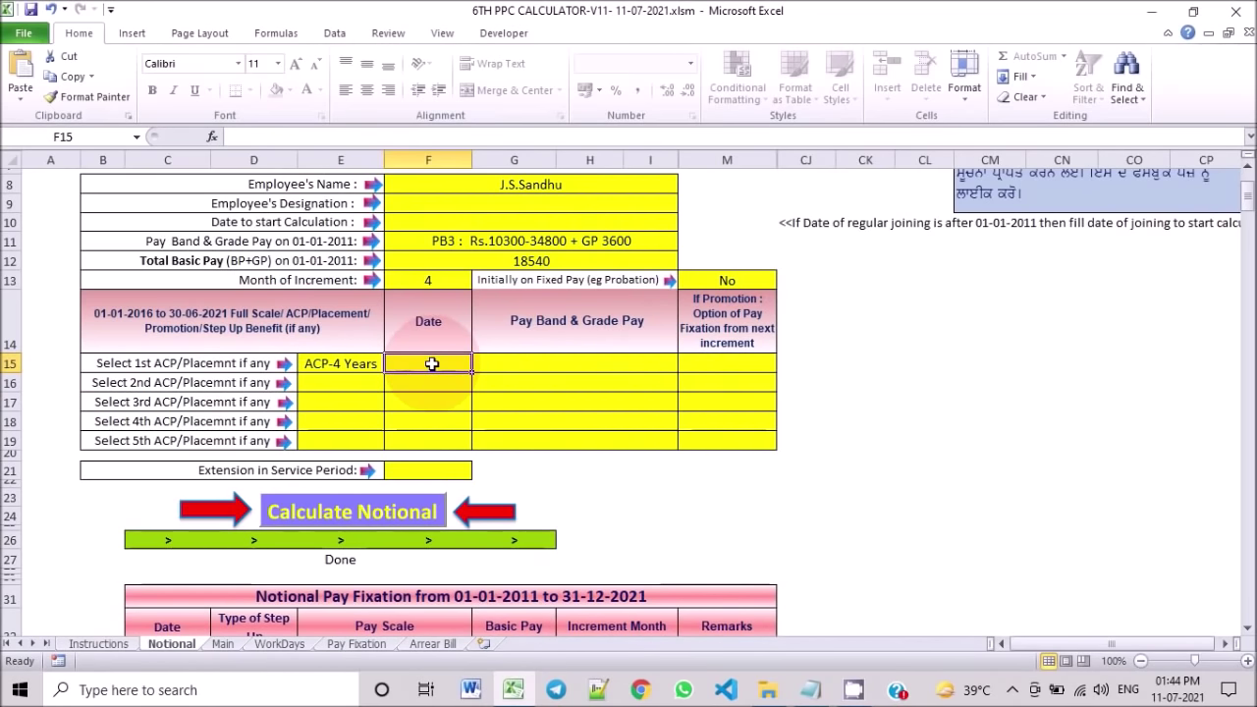
text(15-04-2014)
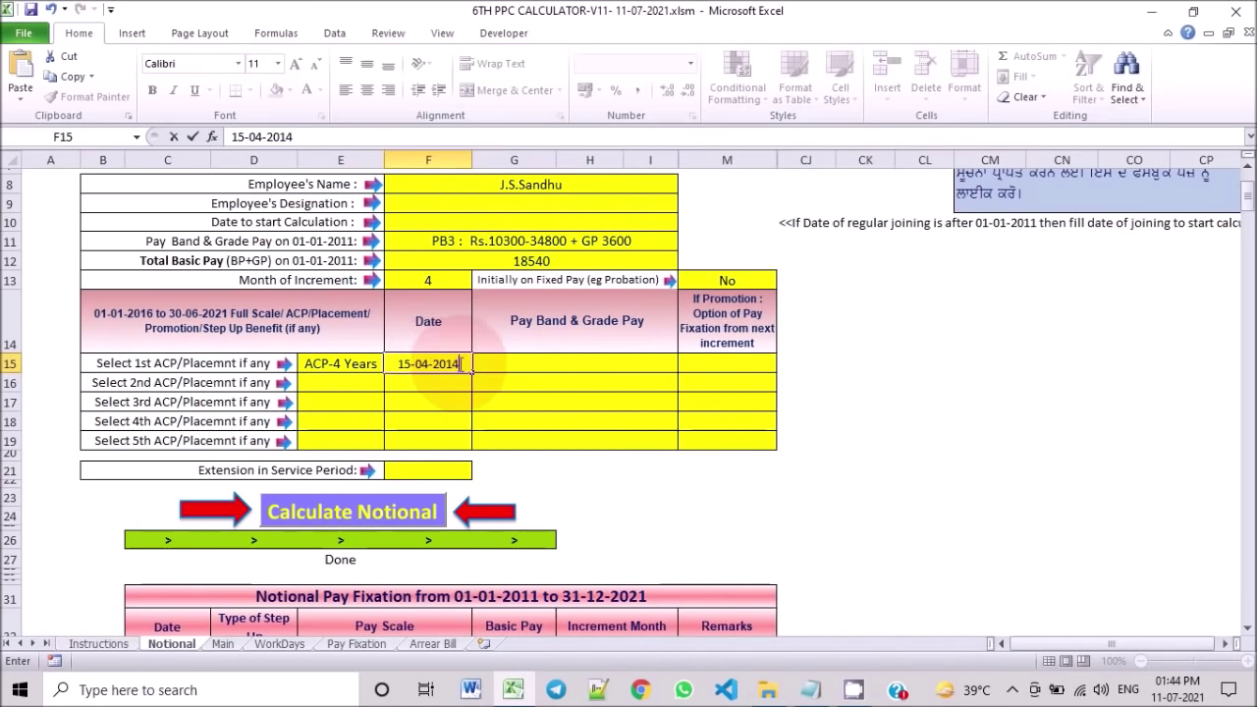
click(555, 364)
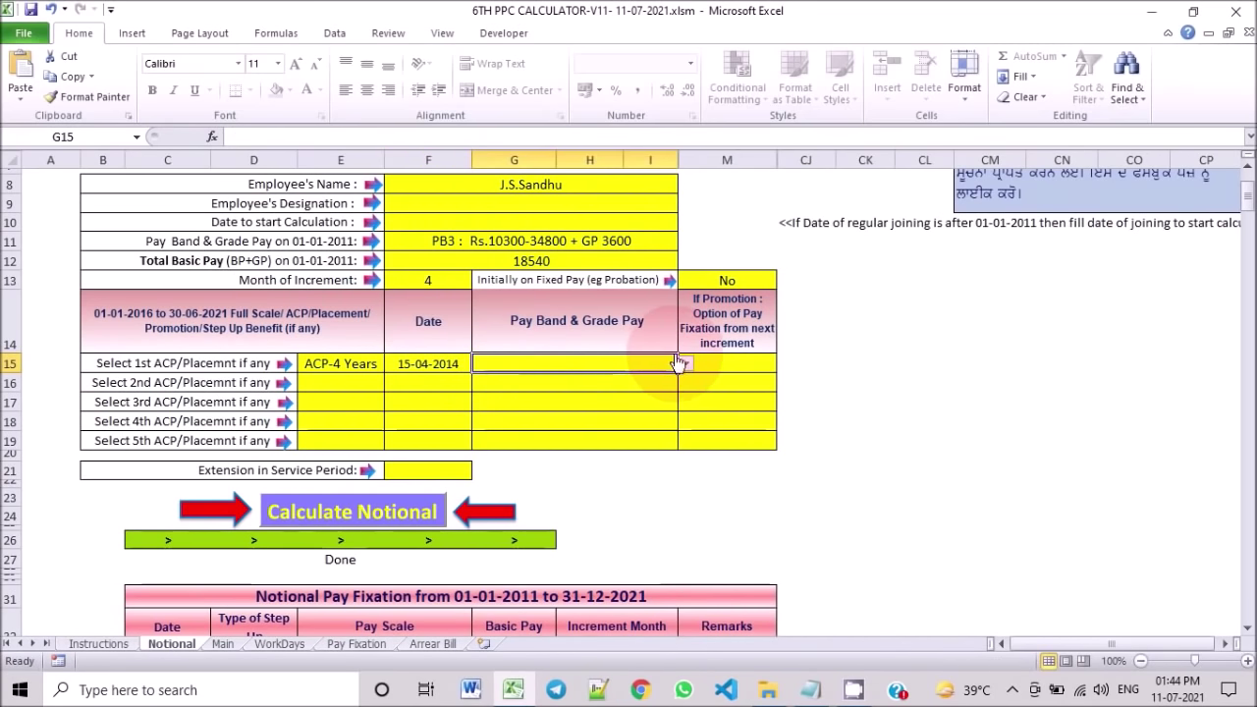
Step: Set the 1st benefit's pay band to PB3 : Rs.10300-34800 + GP 3800, leaving M15's promotion option empty
click(685, 364)
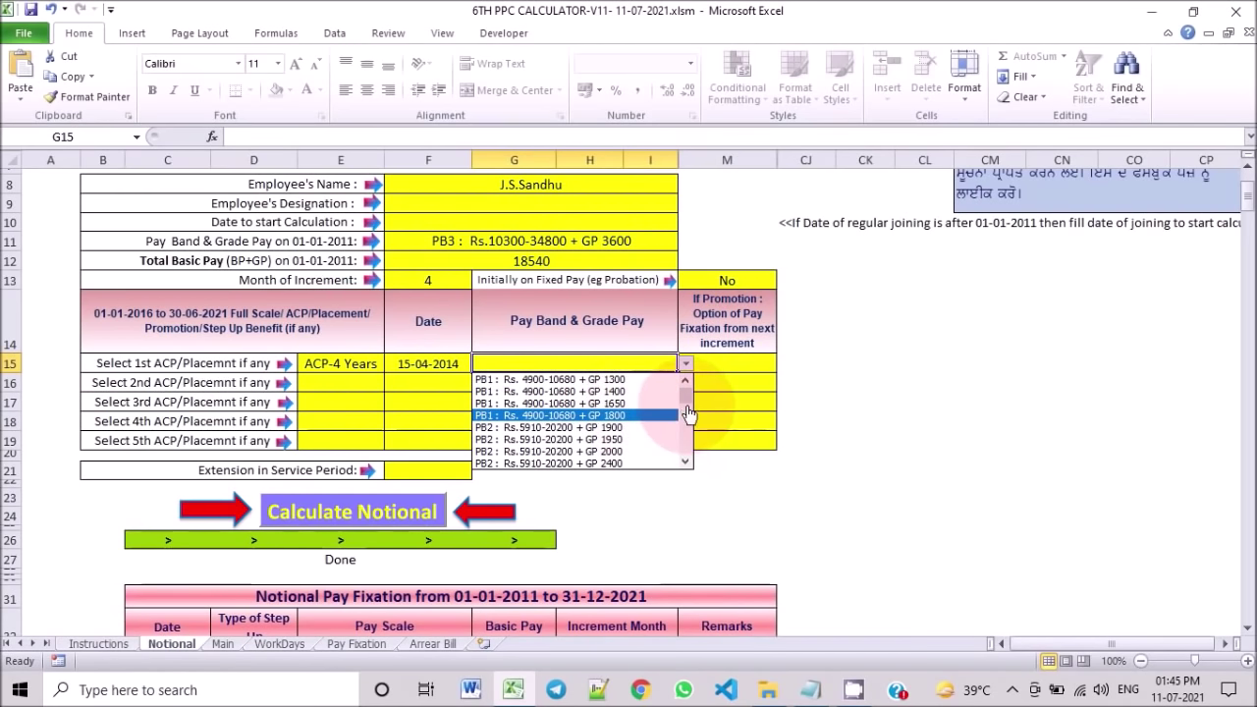
click(687, 465)
click(686, 464)
click(687, 465)
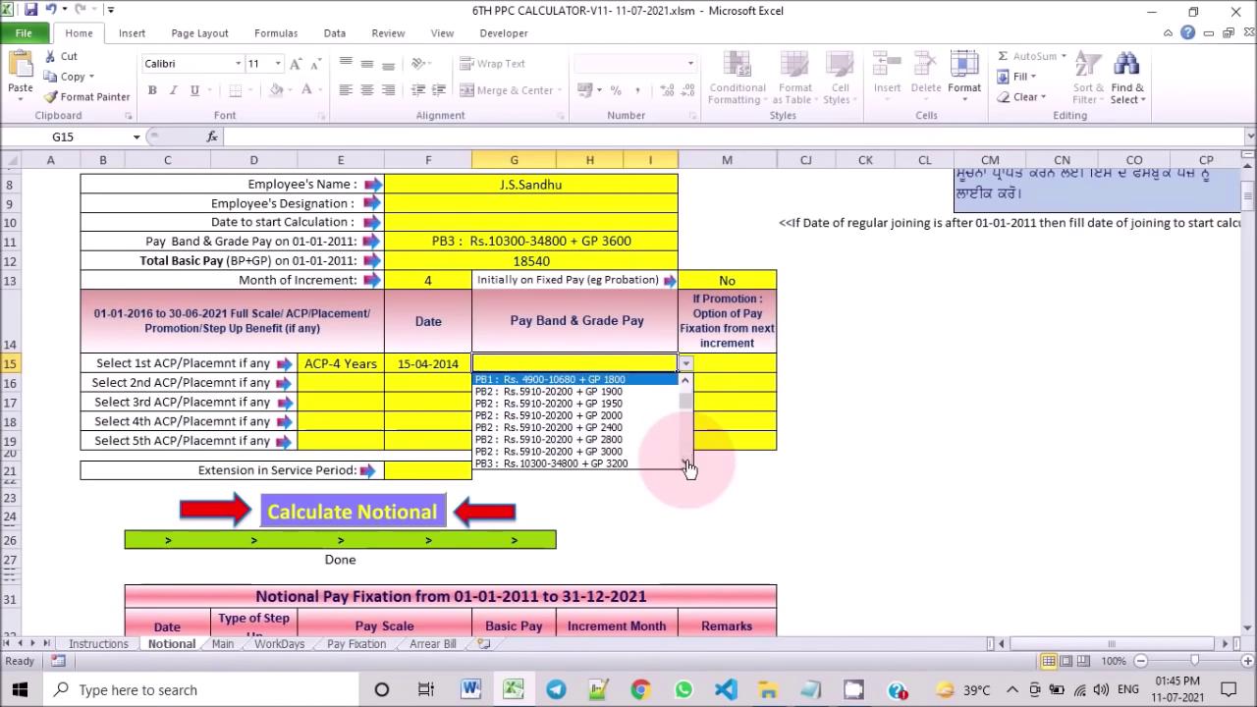
click(687, 465)
click(687, 464)
scroll(653, 403, down, 1)
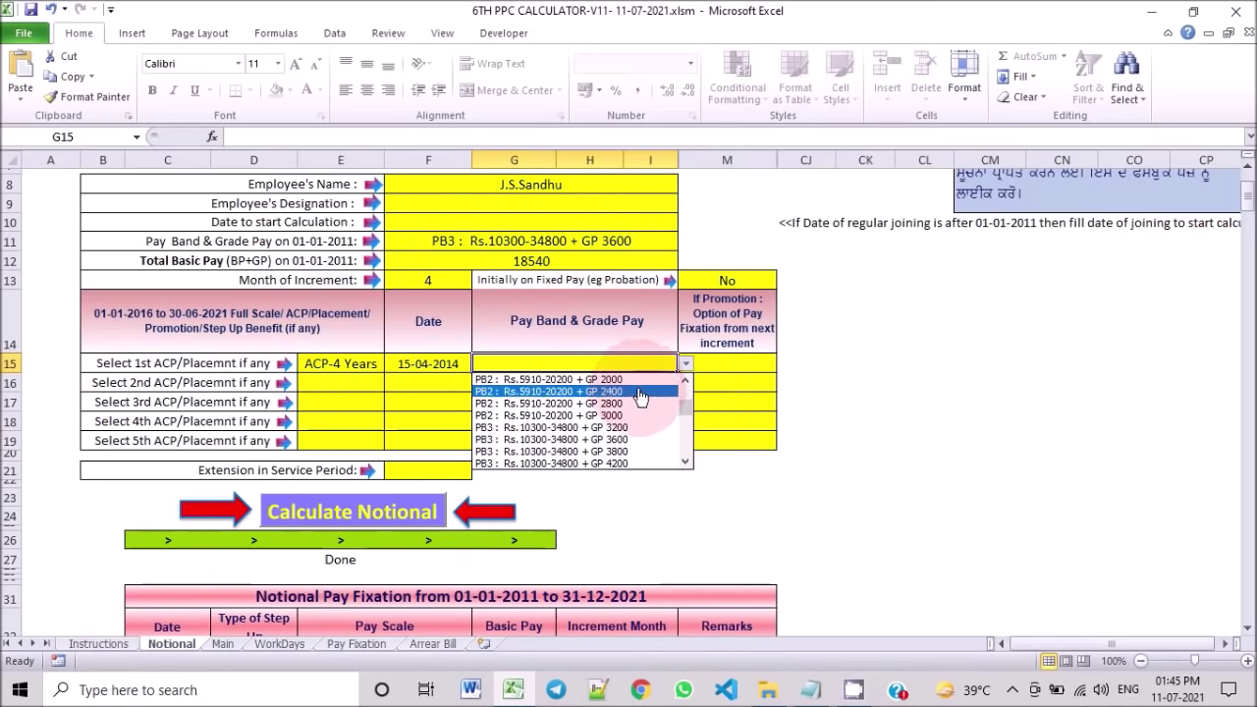
click(638, 452)
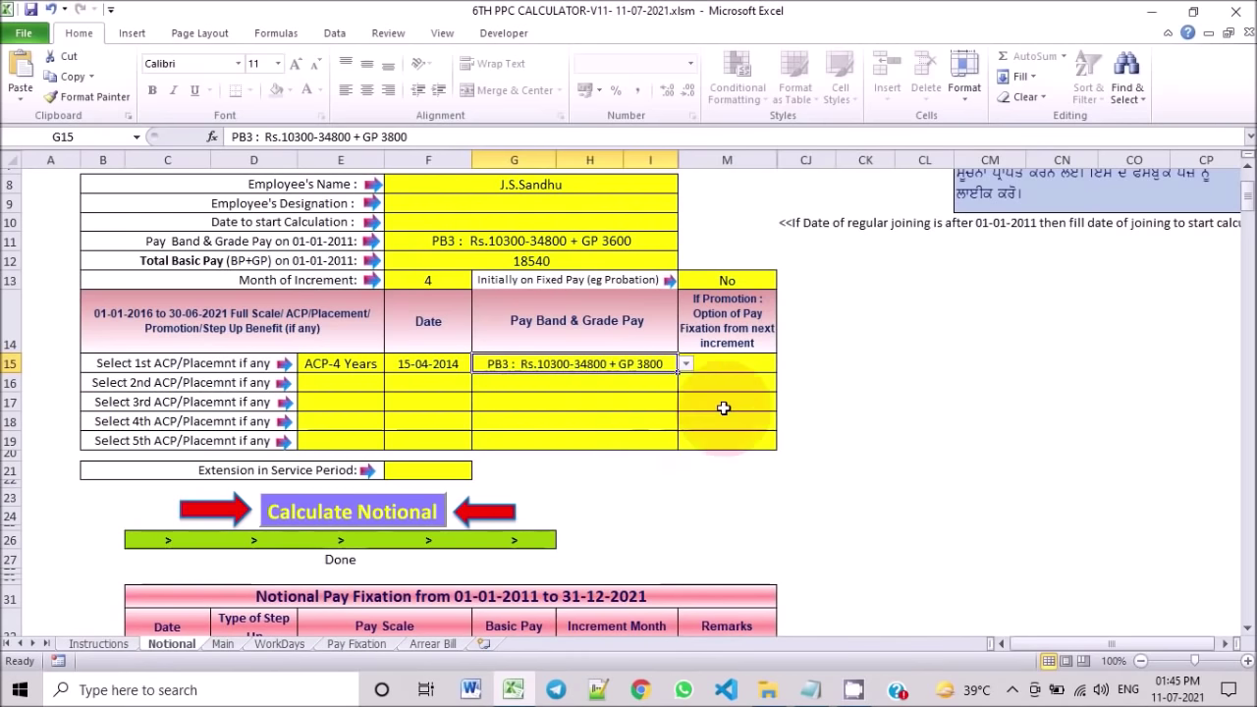
click(727, 364)
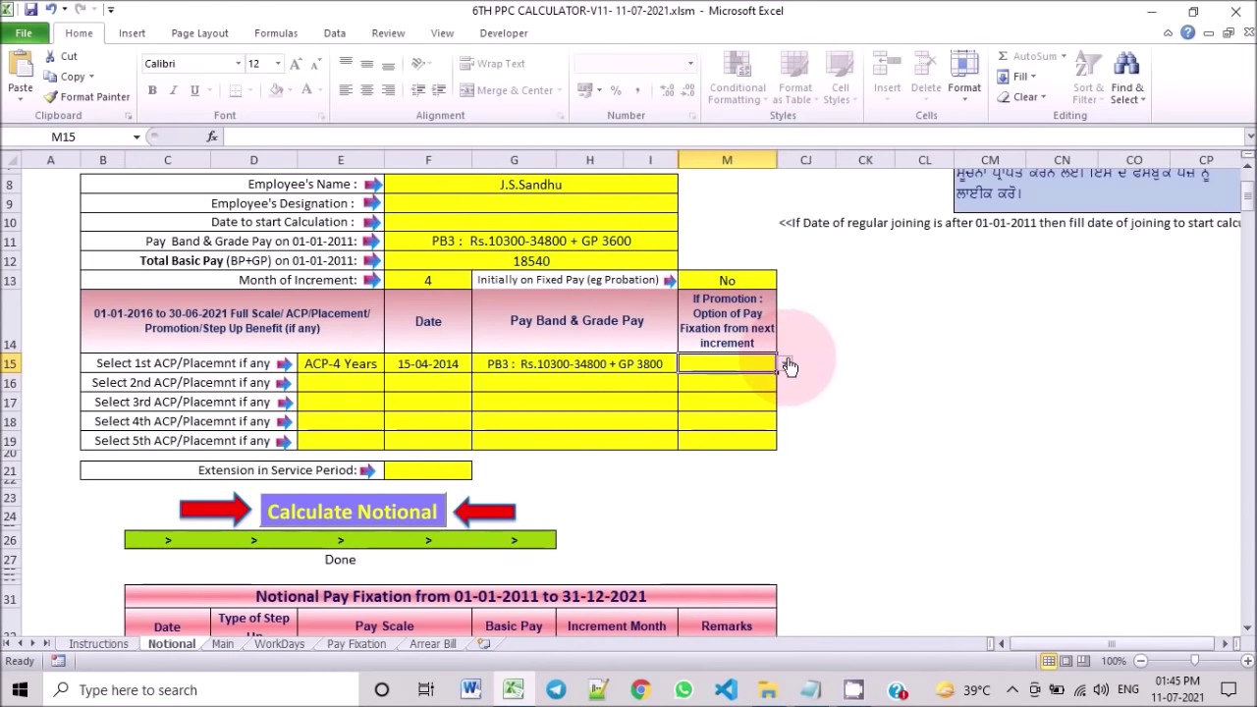
click(787, 366)
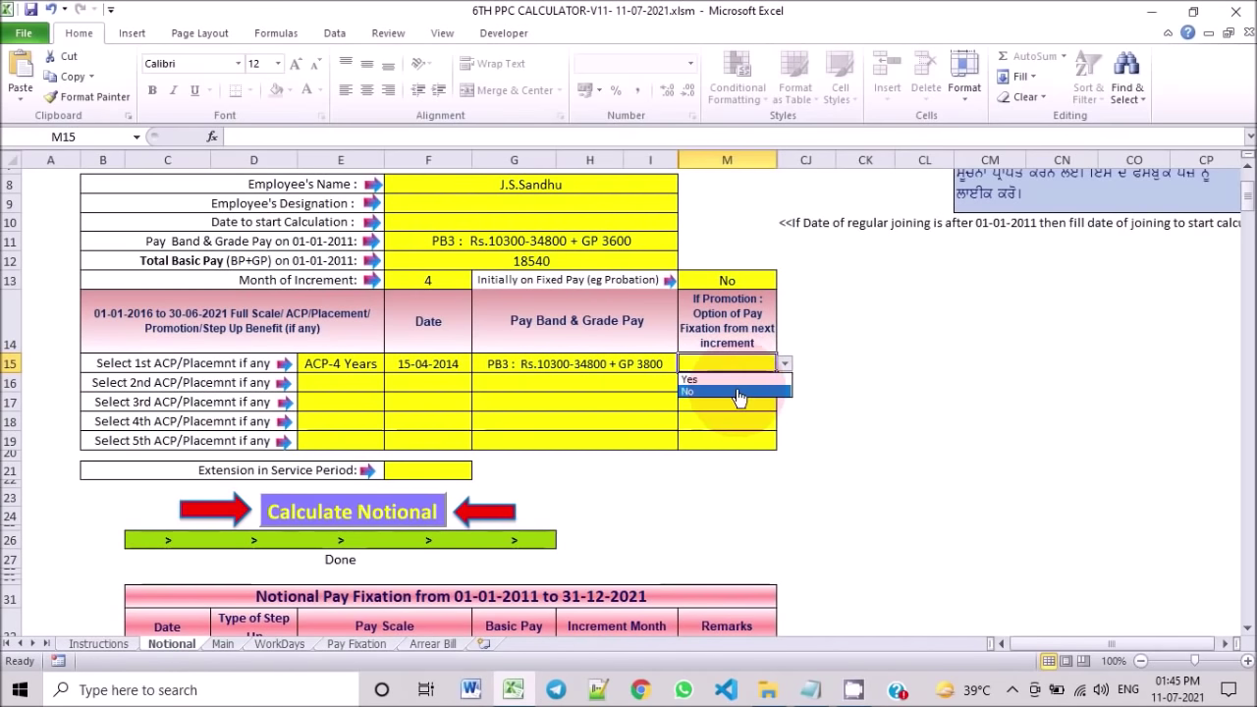
key(Escape)
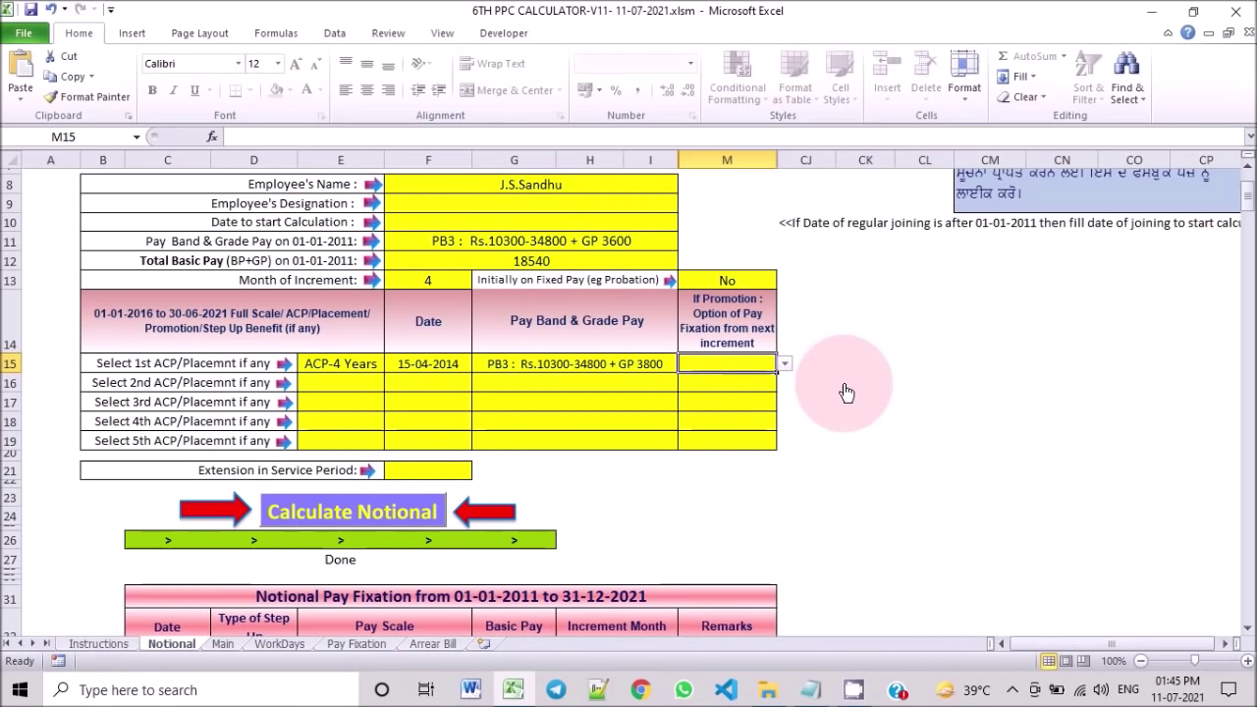
Step: Set extension in service period to No
scroll(593, 461, up, 1)
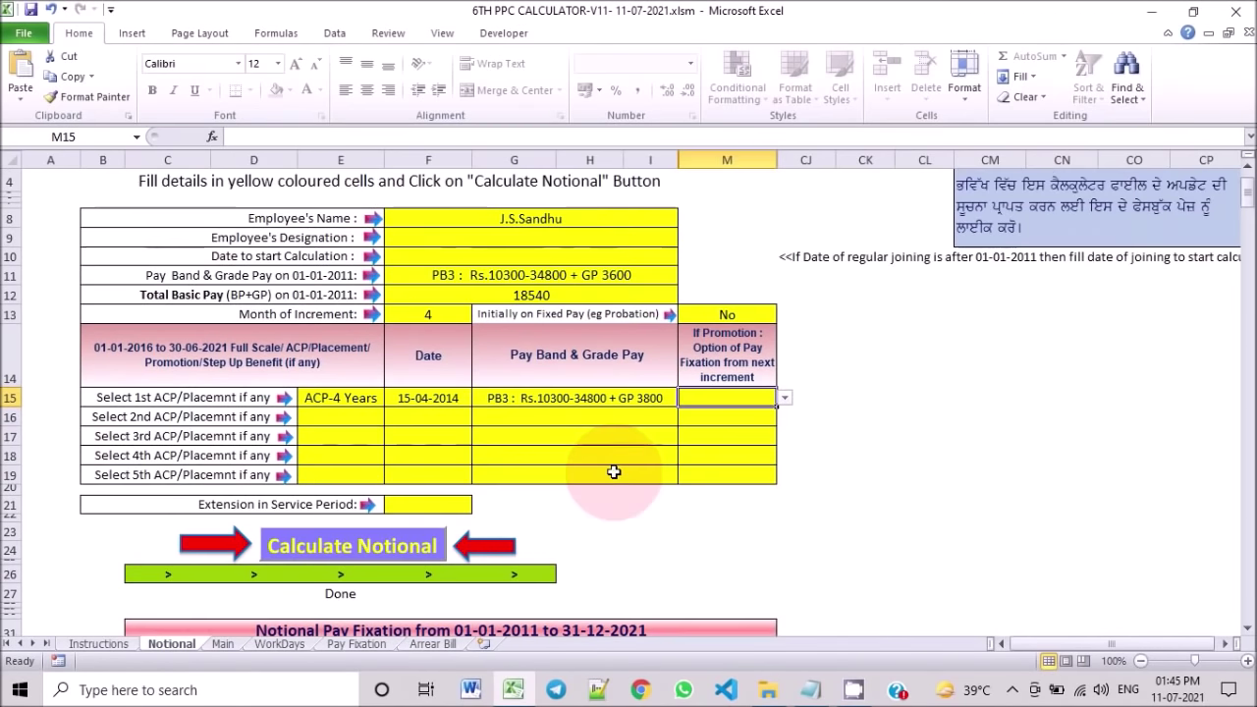
scroll(614, 472, down, 2)
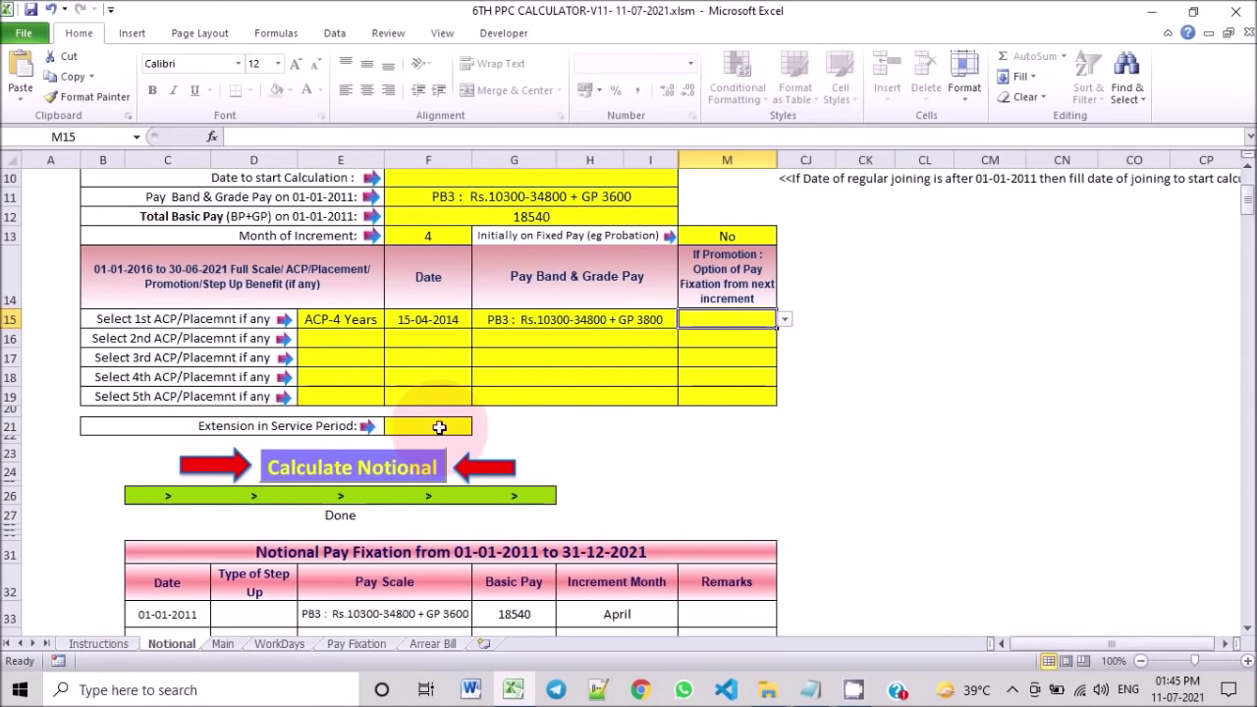
click(467, 427)
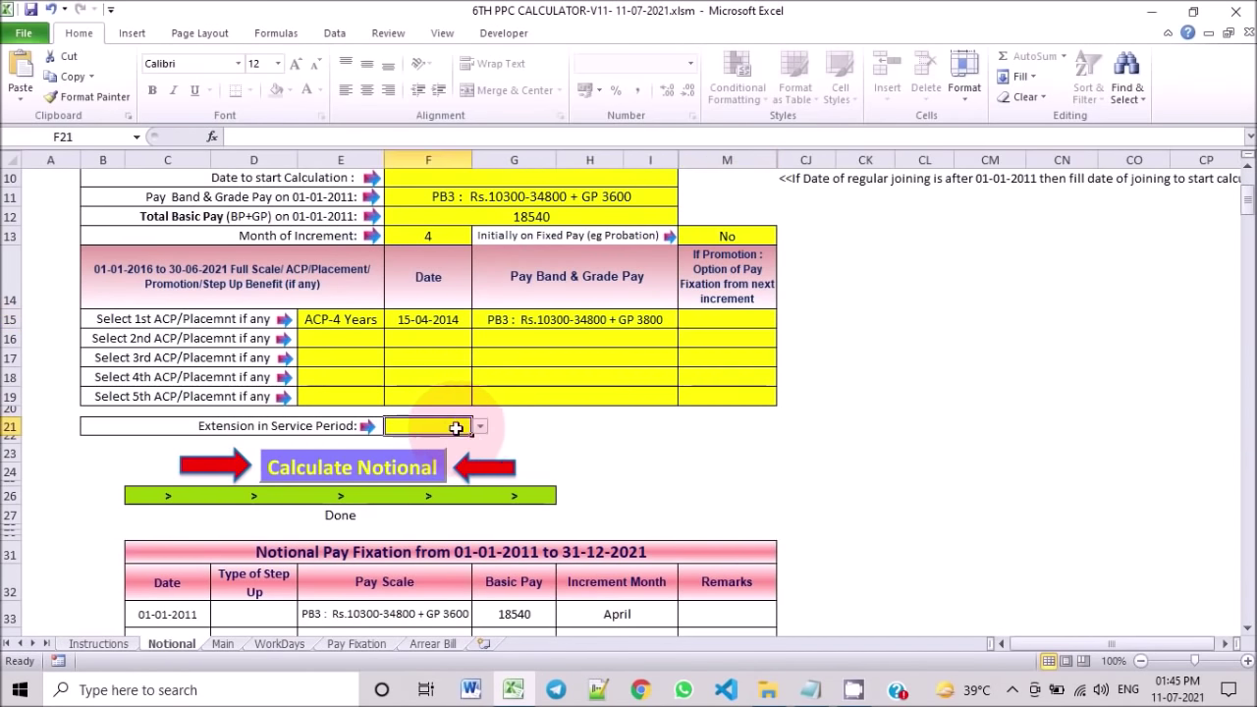
click(480, 426)
click(413, 443)
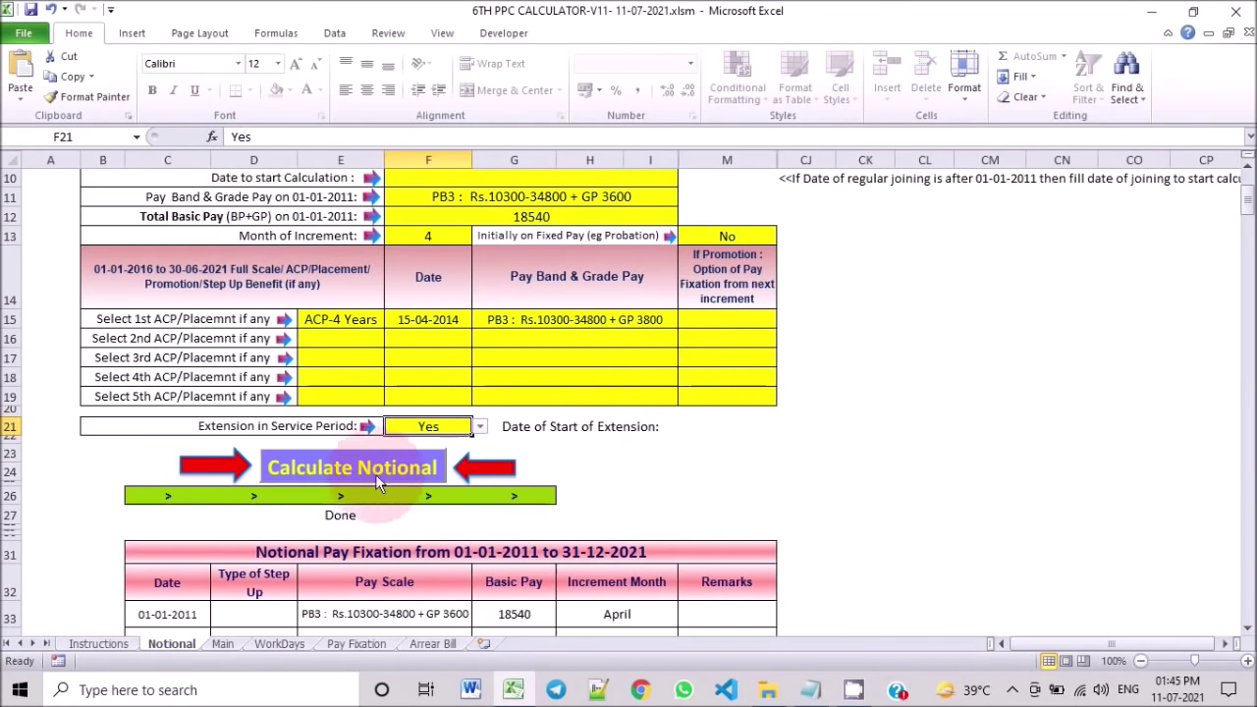
click(482, 427)
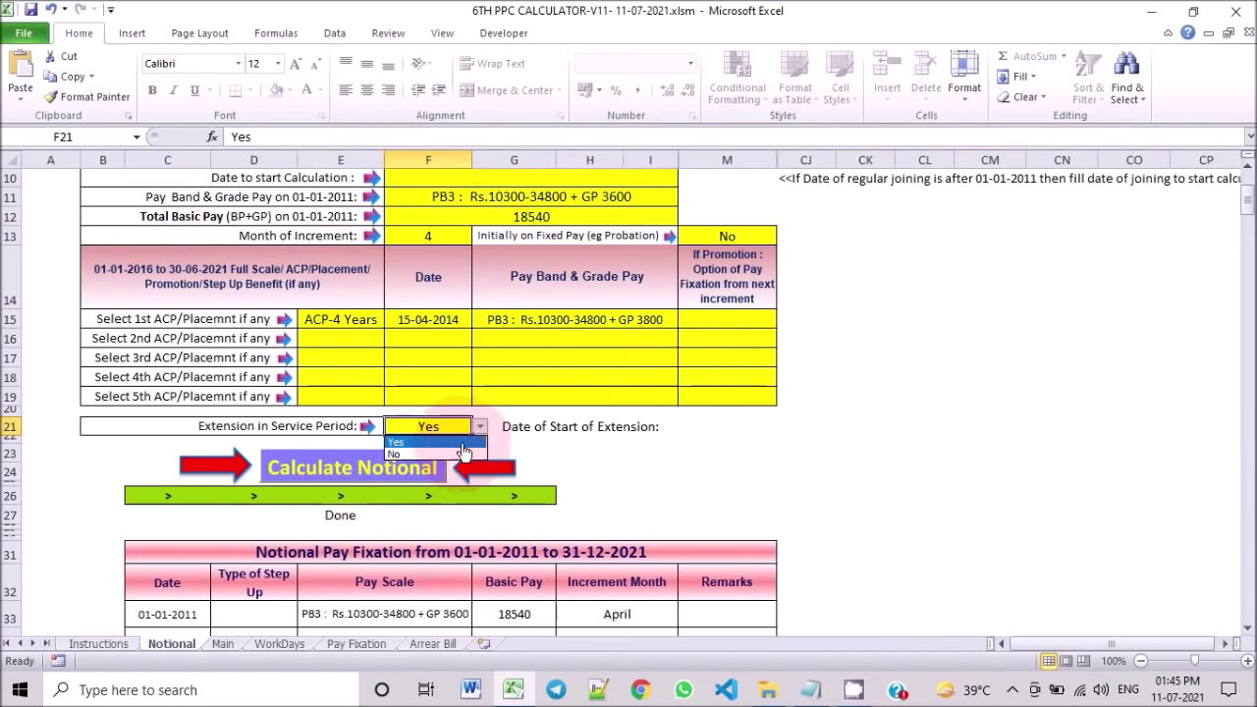
click(422, 459)
scroll(636, 456, up, 2)
scroll(636, 455, up, 2)
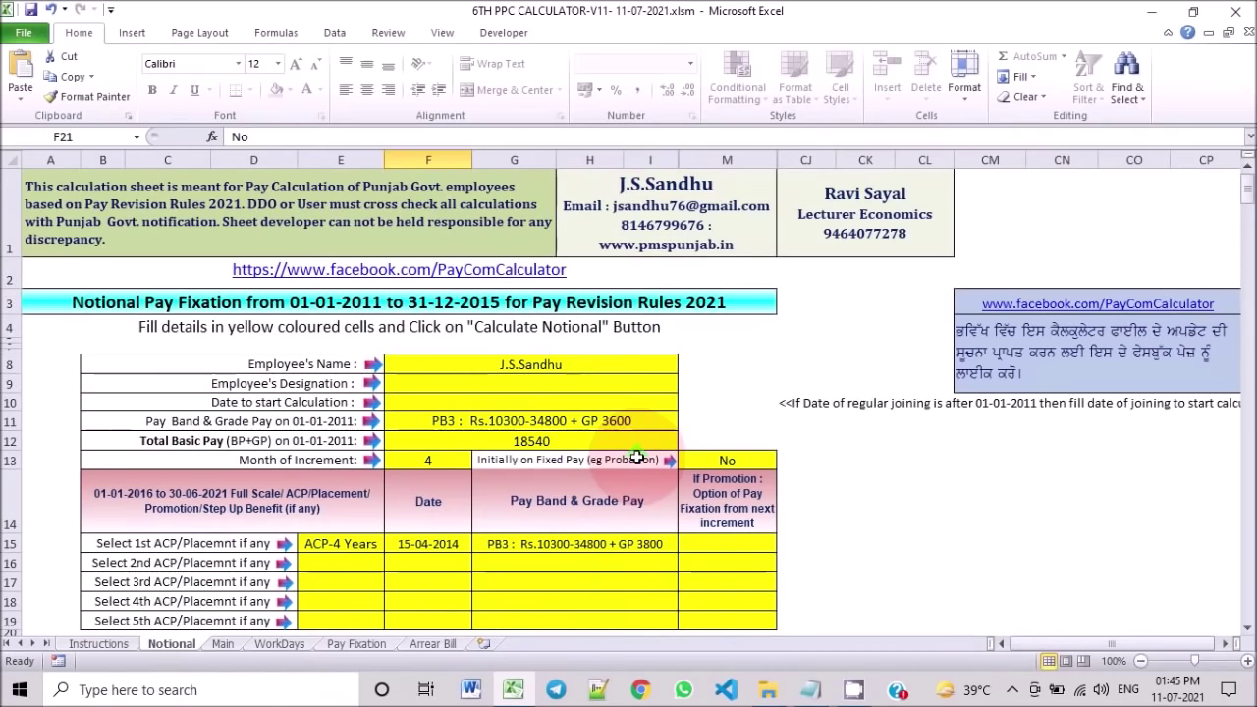
scroll(636, 455, down, 5)
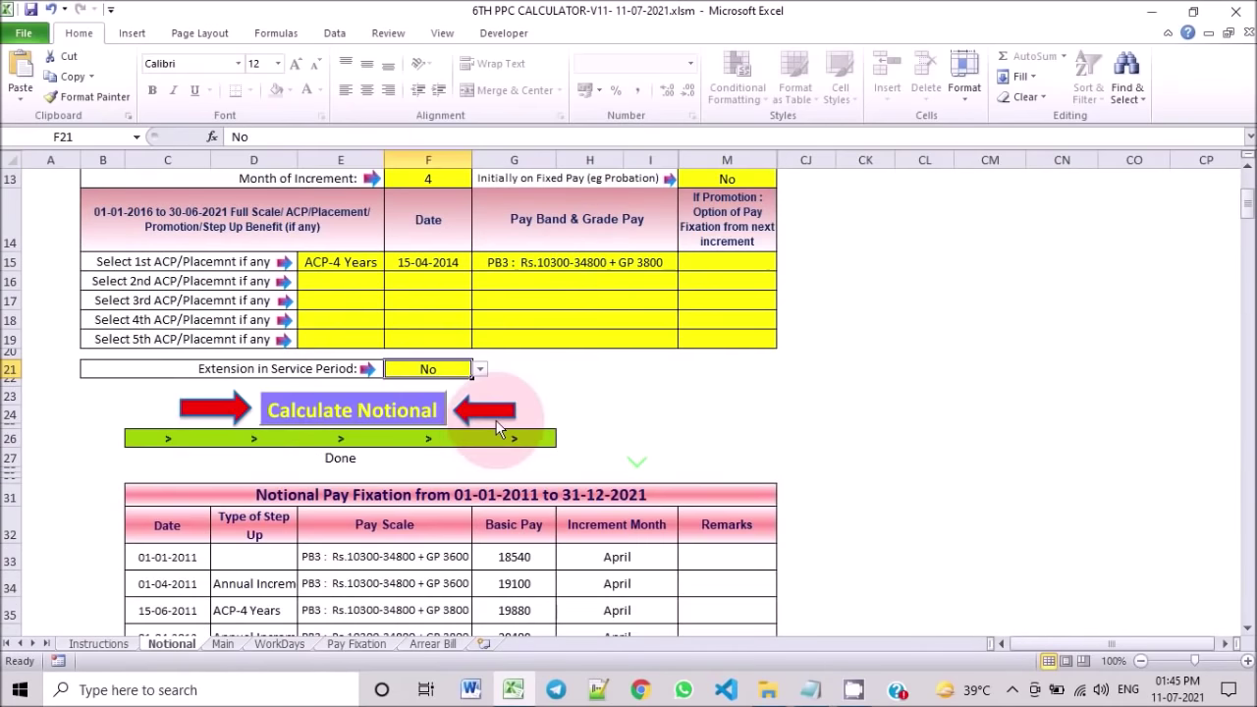
click(318, 413)
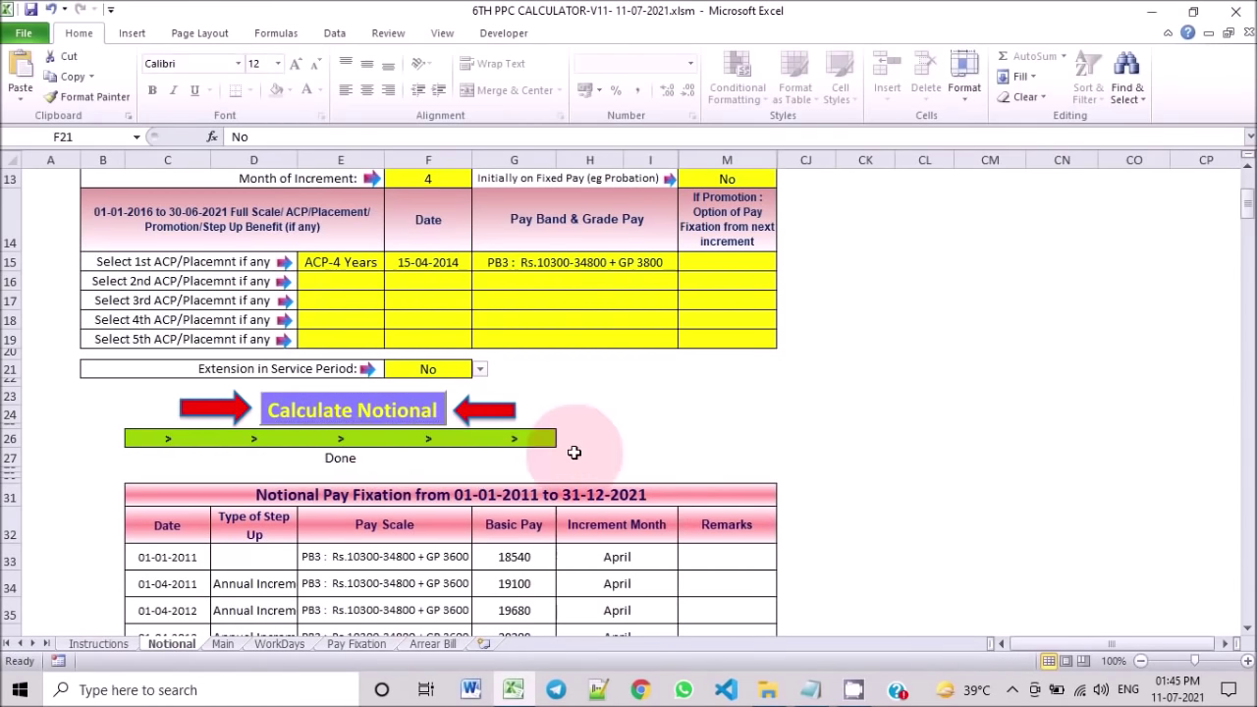
scroll(575, 451, down, 4)
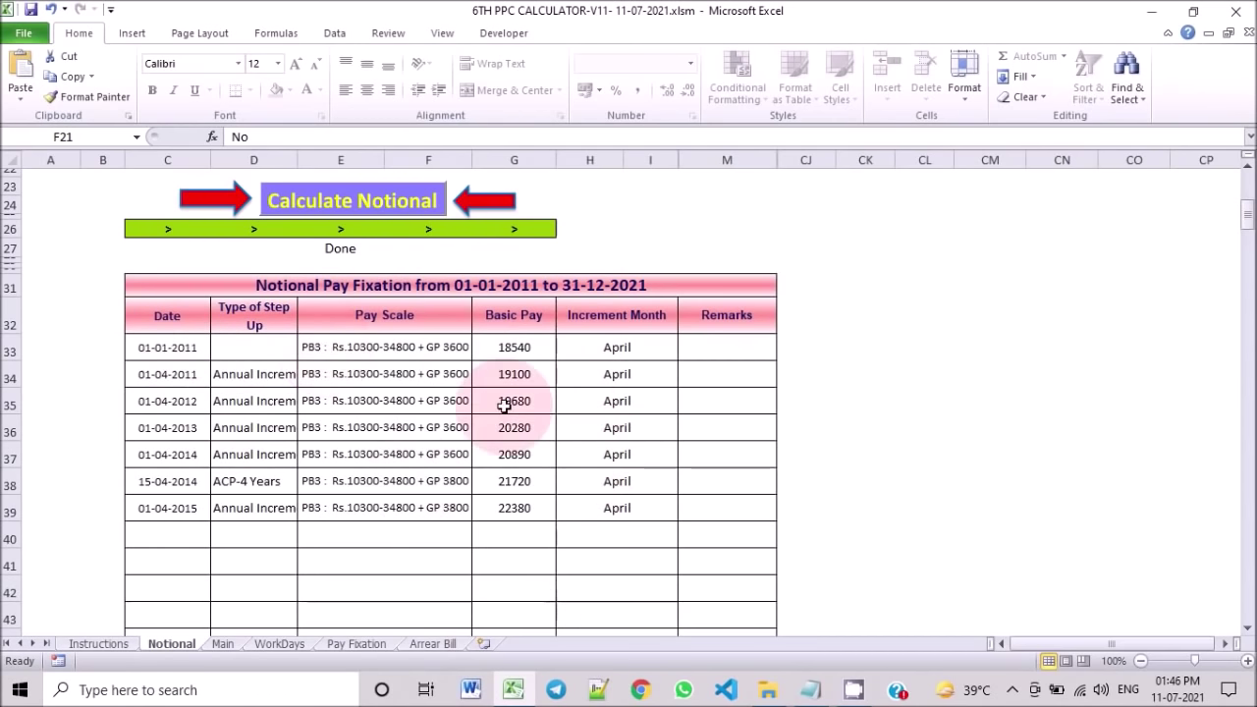
scroll(550, 486, down, 1)
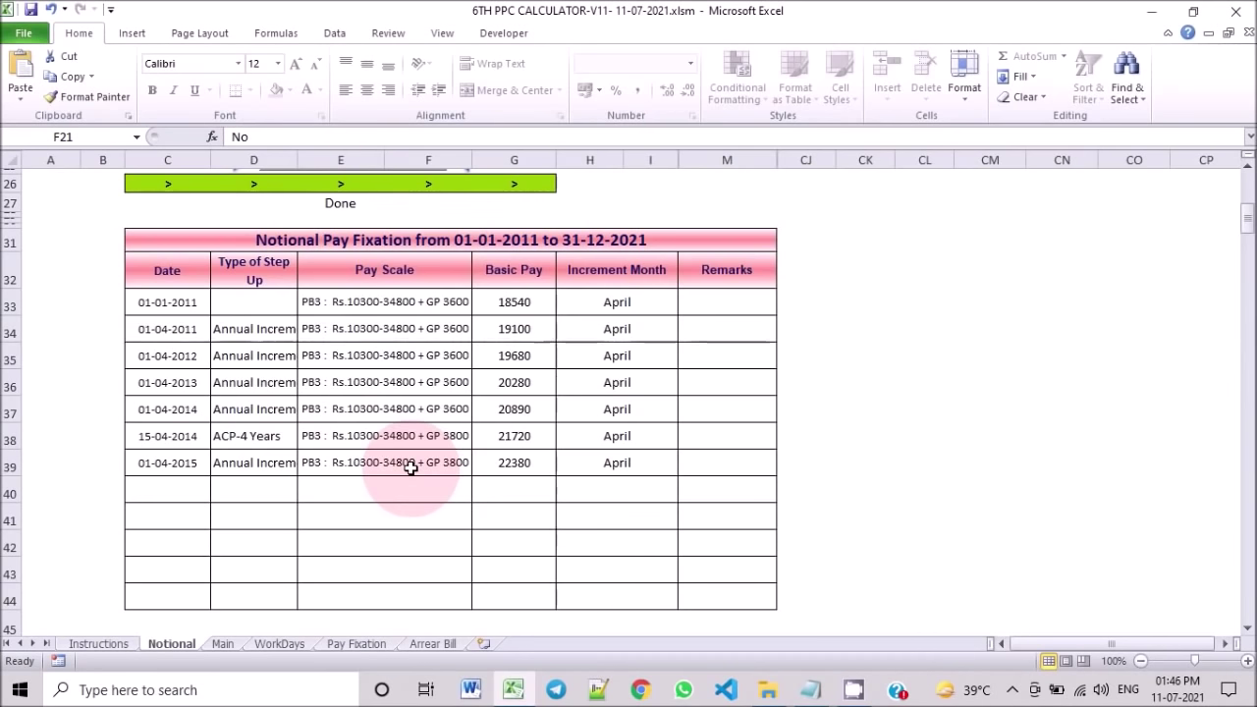
scroll(410, 467, up, 8)
scroll(376, 403, down, 3)
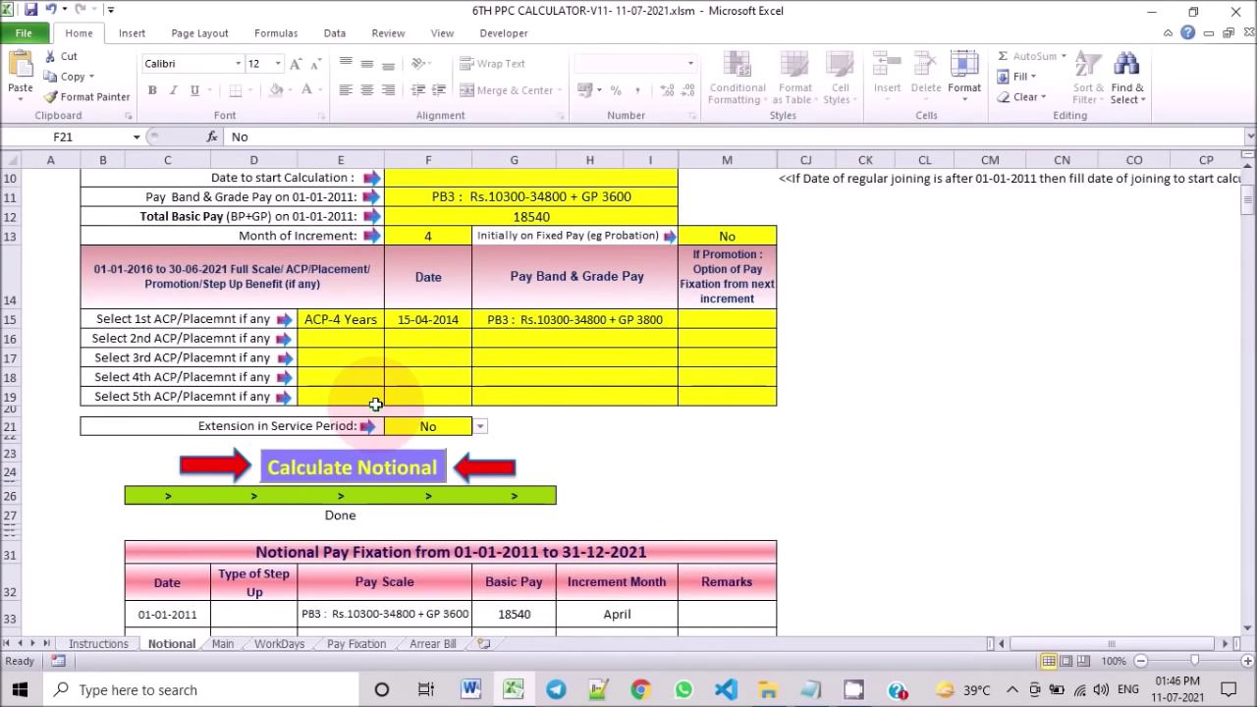
Step: Change the first step-up to Promotion with pay band PB3 : Rs.10300-34800 + GP 4600
click(361, 319)
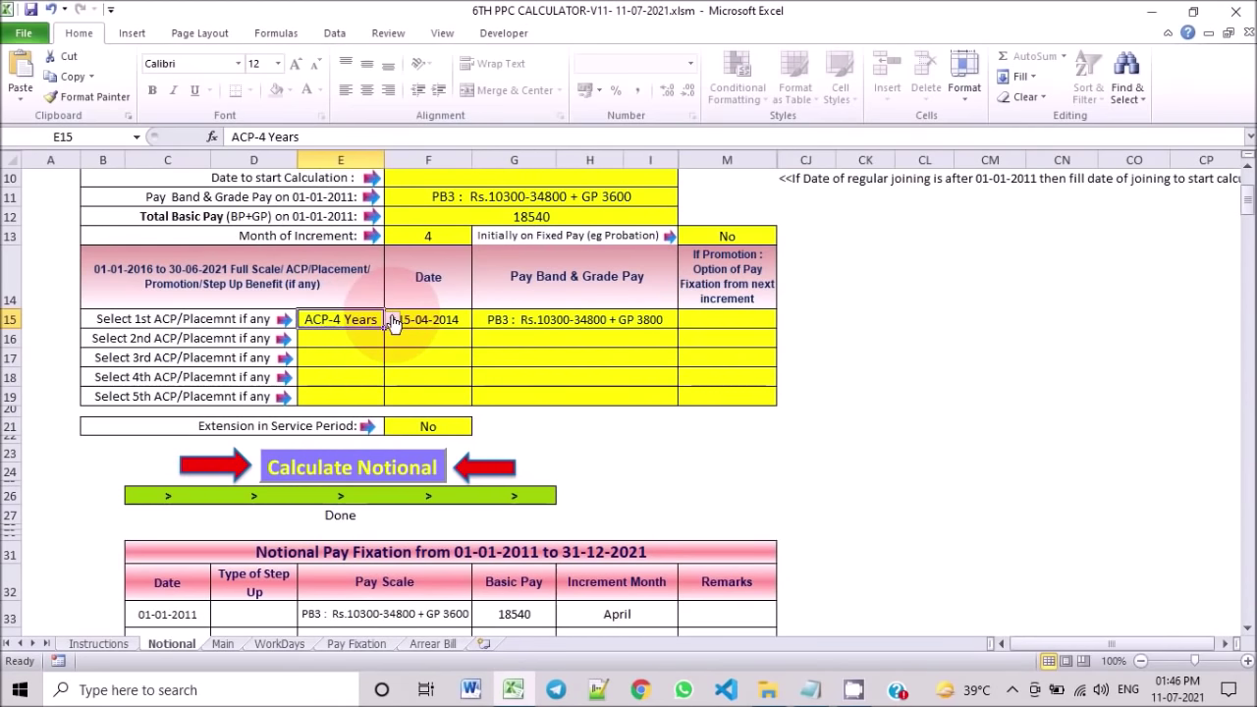
click(391, 320)
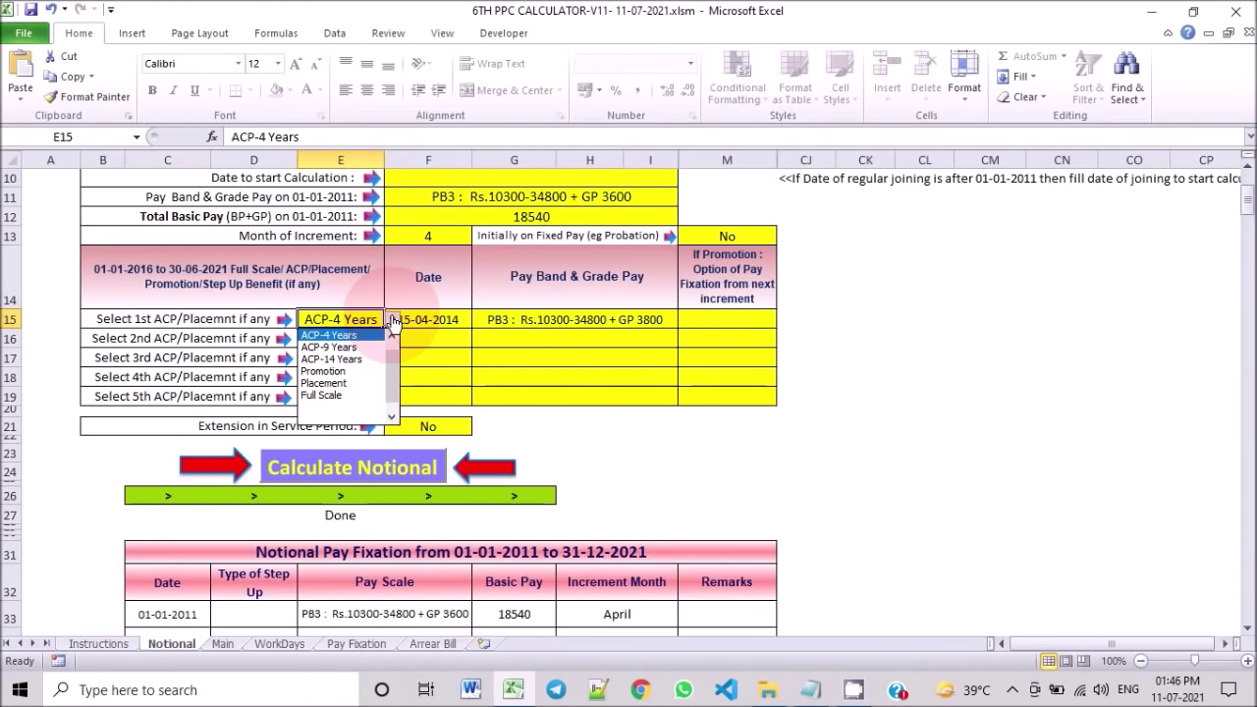
click(346, 373)
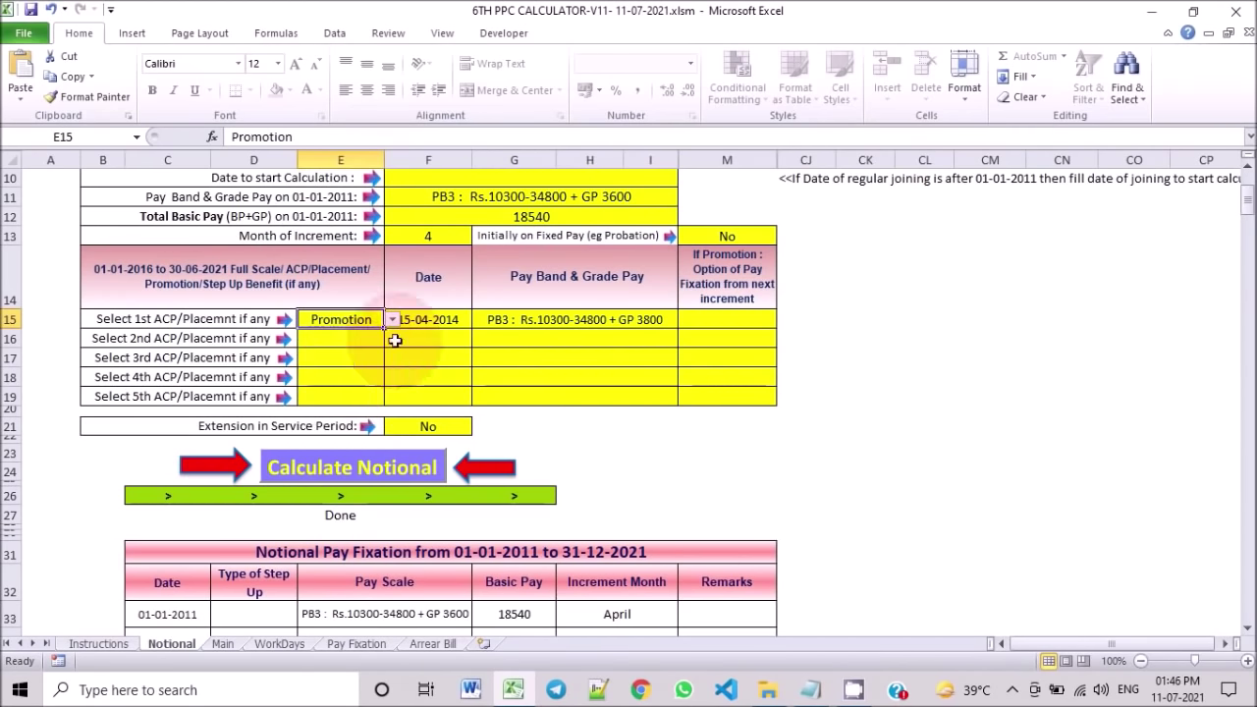
click(568, 324)
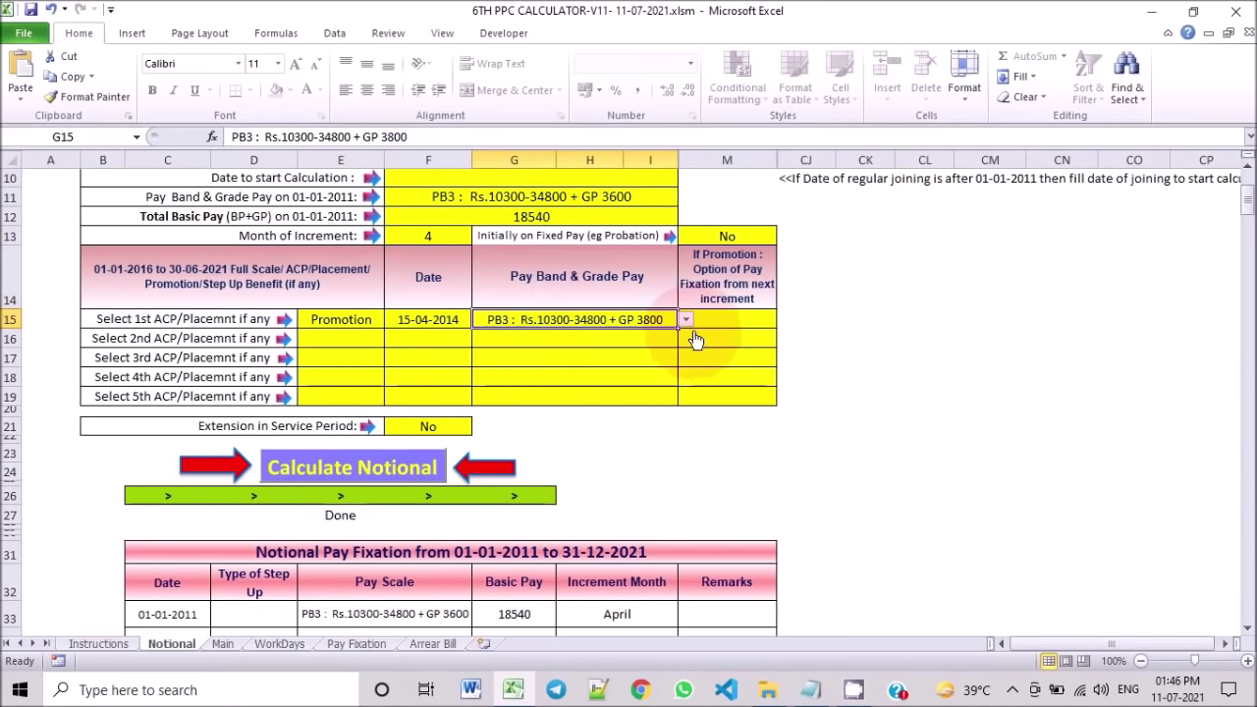
click(687, 322)
drag(689, 388, 688, 362)
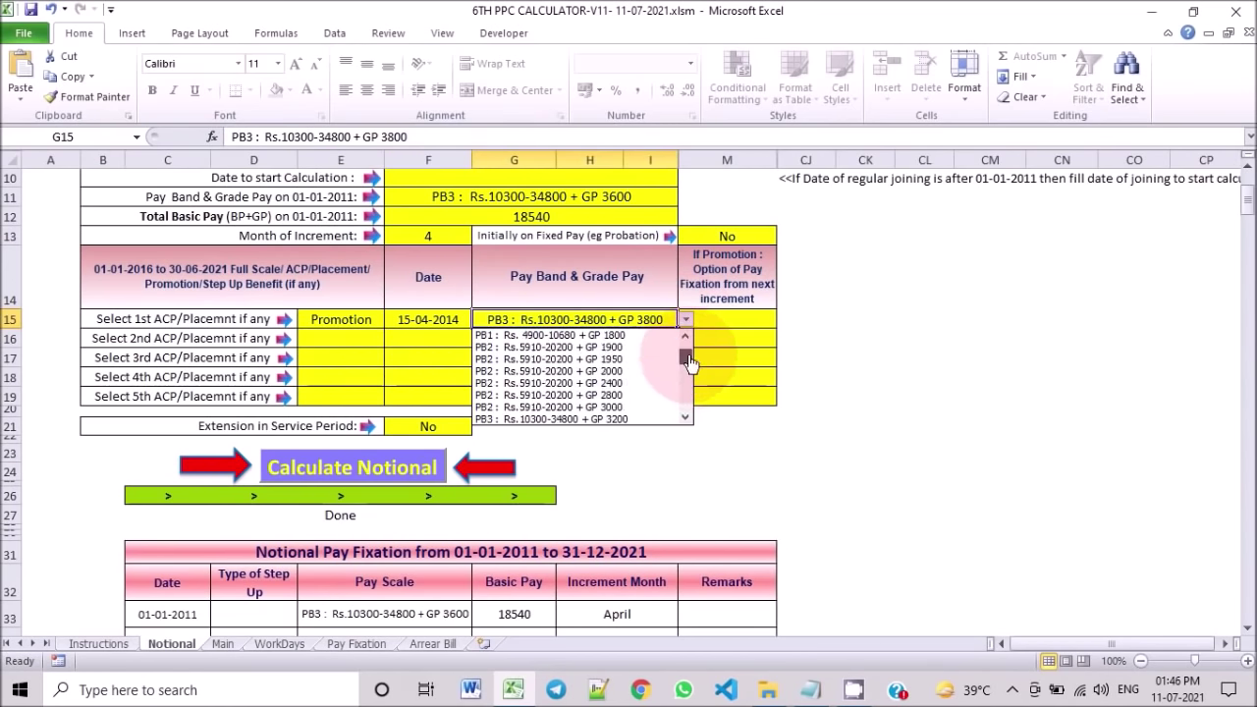
scroll(643, 400, down, 2)
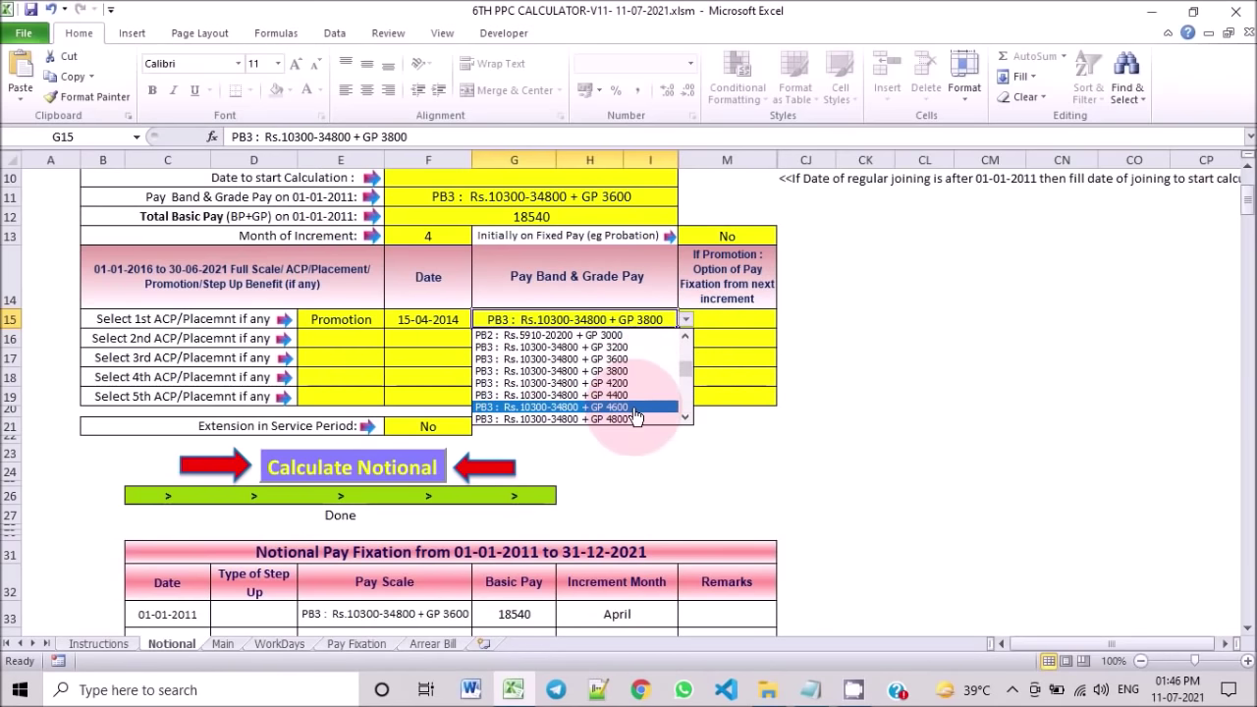
click(634, 406)
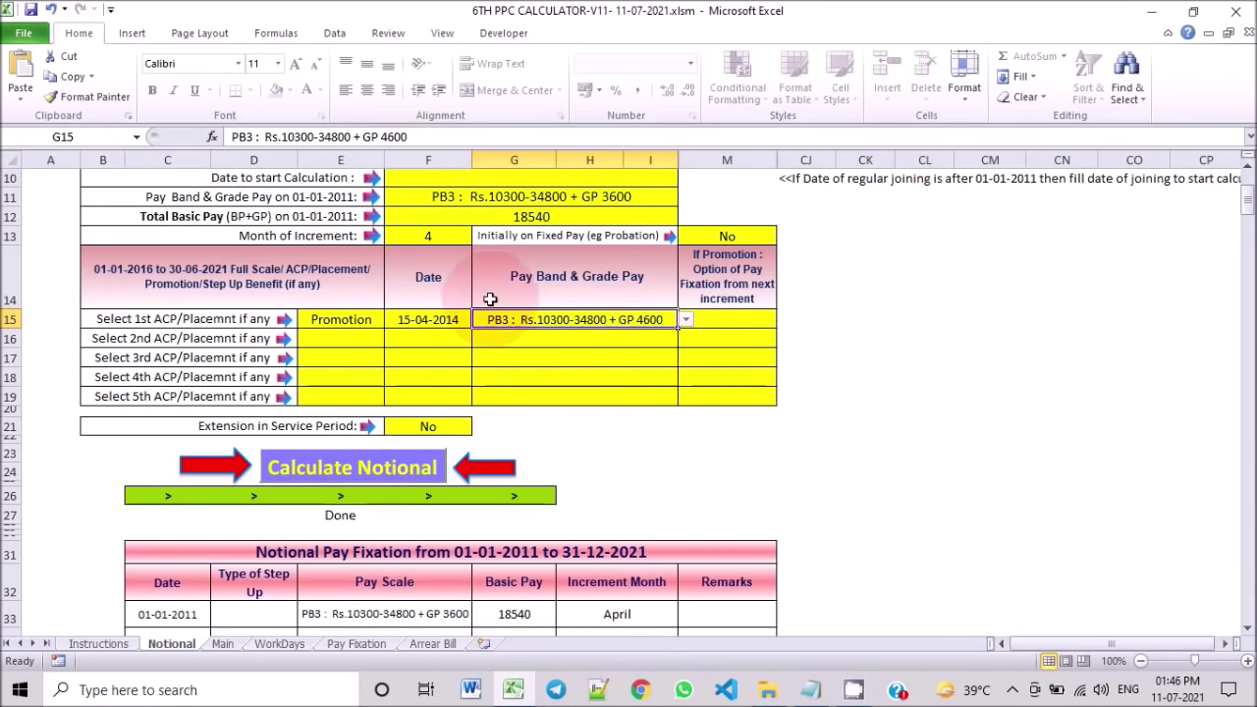
Step: Scroll through the recalculated table showing basic pay 22520, then 23200 by 01-04-2015
scroll(496, 324, up, 2)
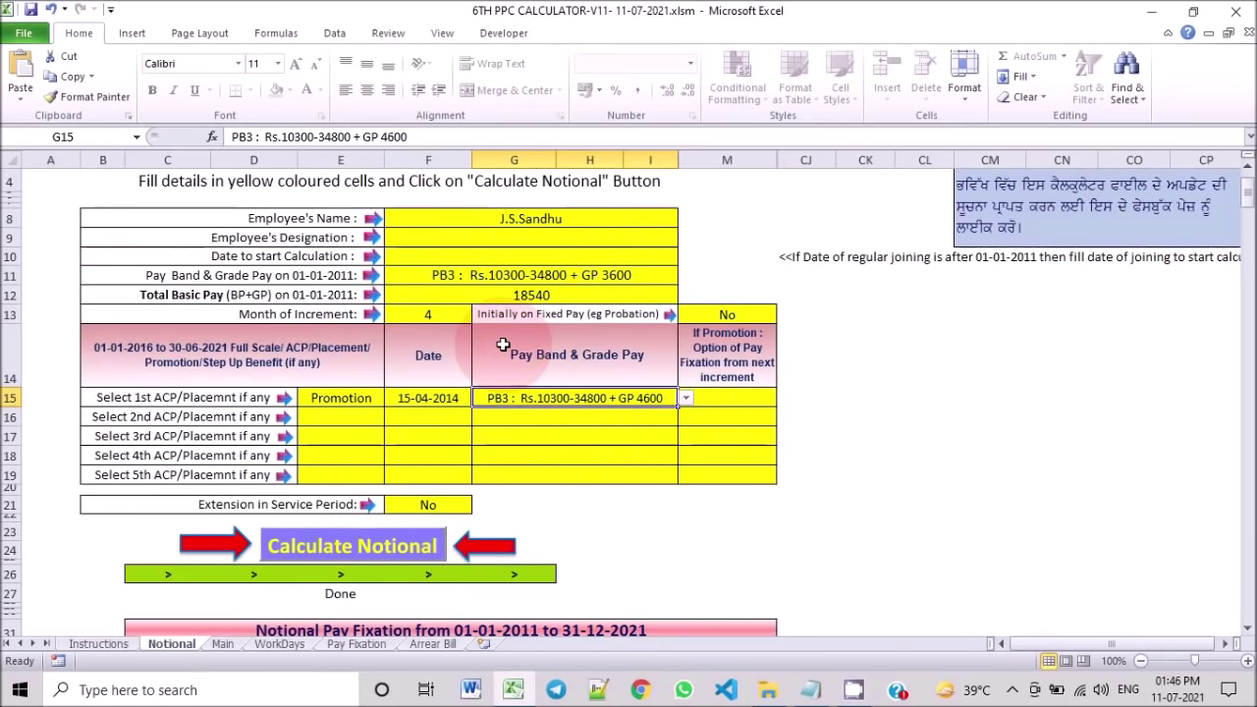
scroll(502, 343, down, 1)
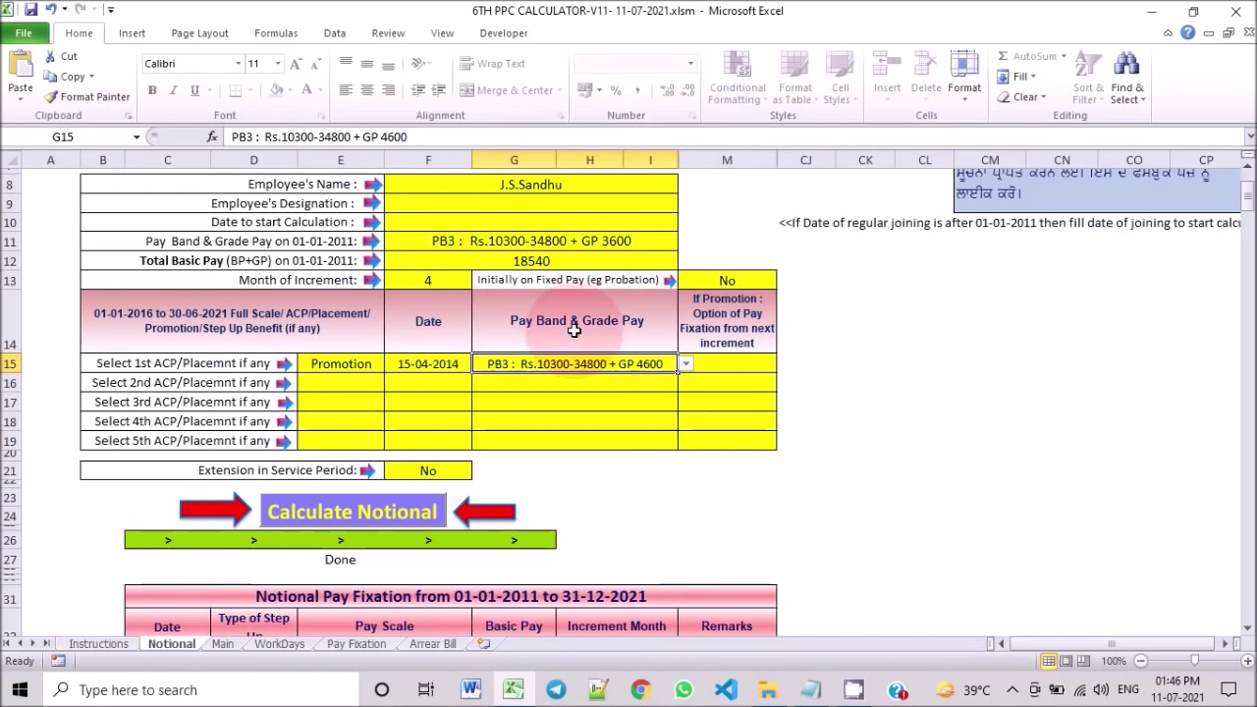
scroll(430, 462, down, 2)
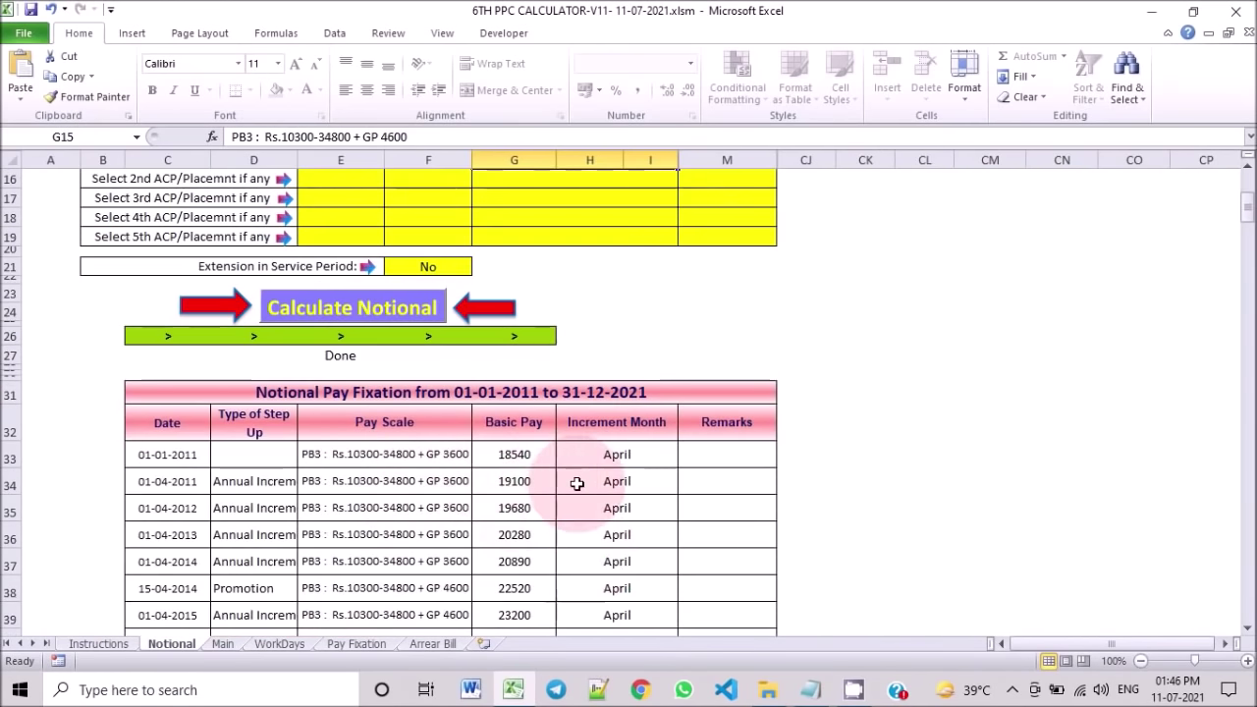
scroll(576, 483, down, 1)
scroll(589, 467, up, 6)
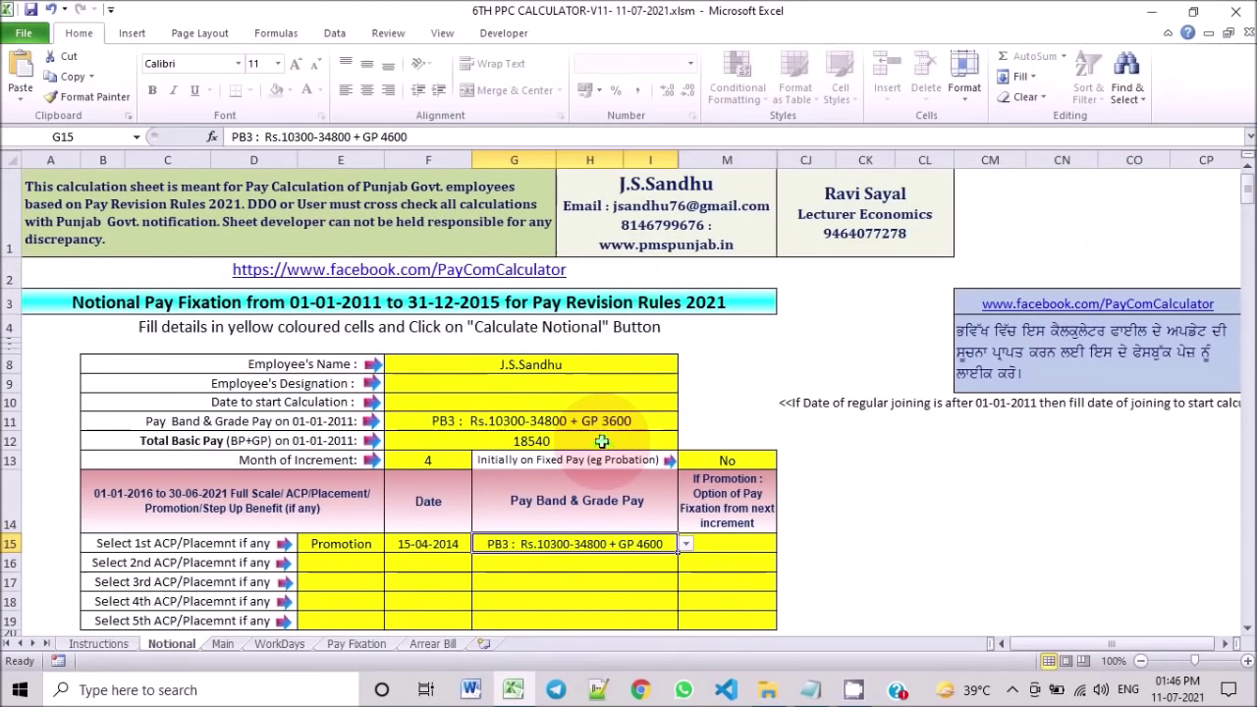
scroll(550, 471, down, 2)
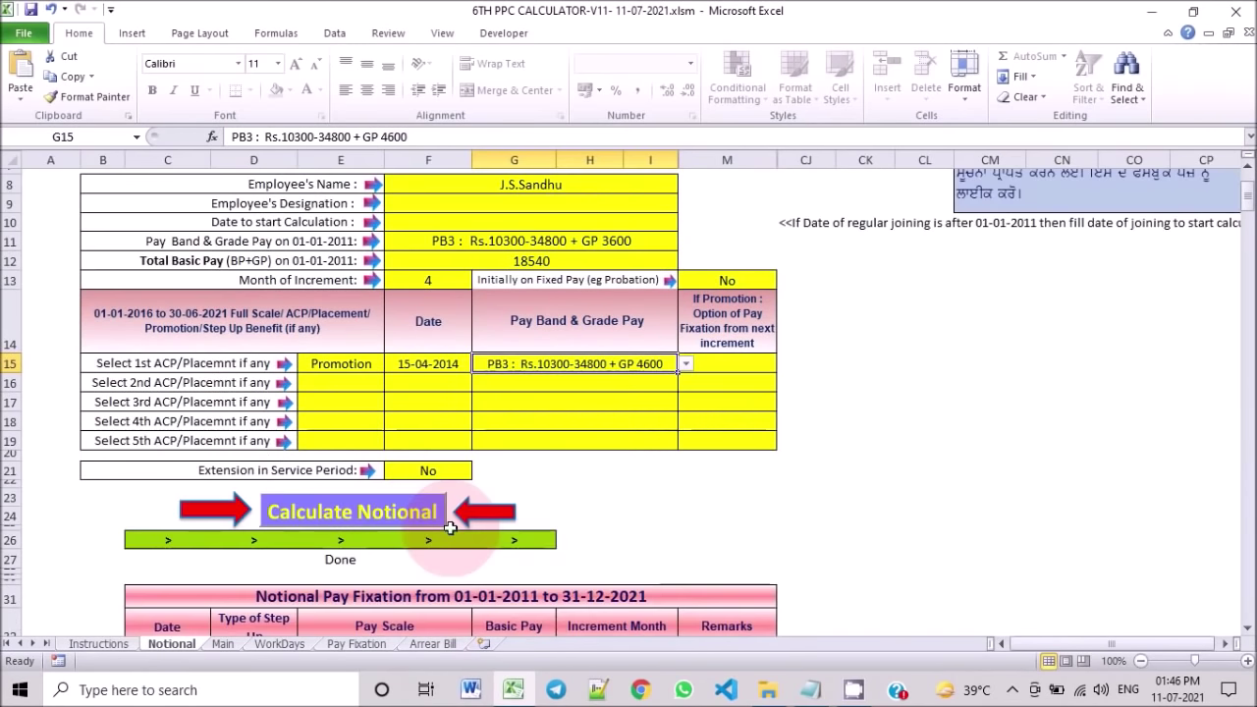
scroll(573, 476, down, 4)
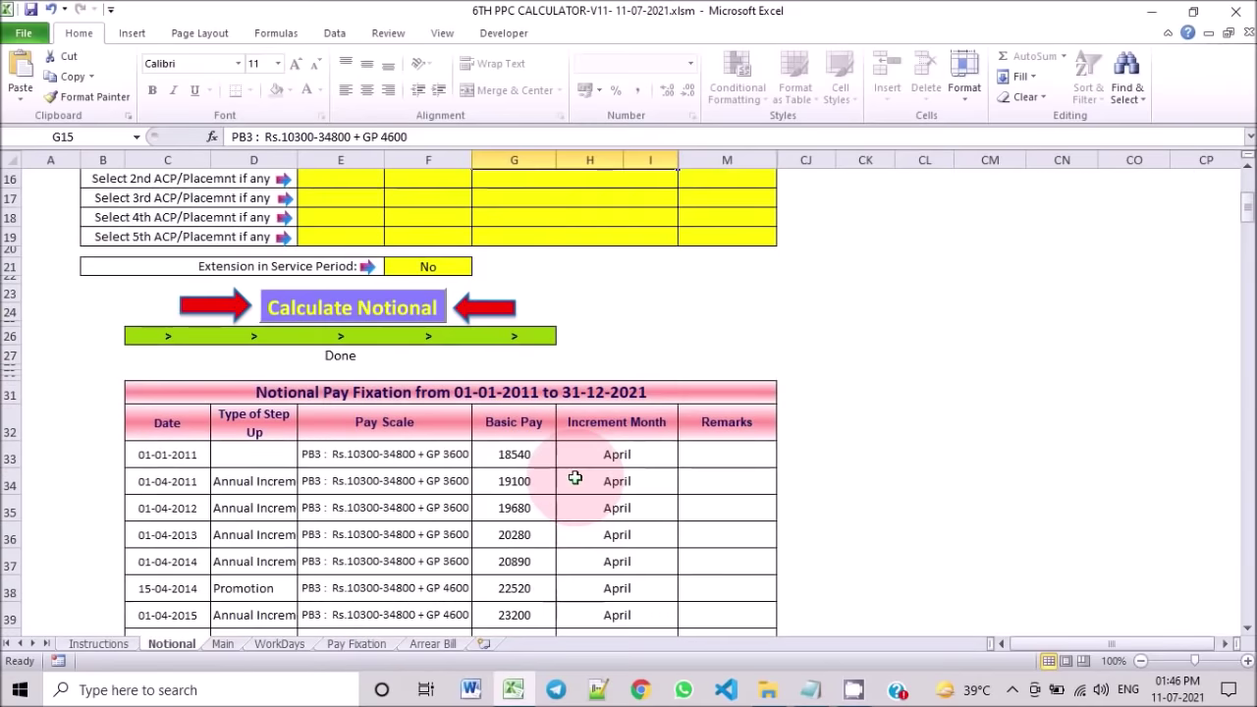
Step: On the Main sheet, toggle the re-revised 2011 pay scale benefit to No and back to Yes
click(224, 643)
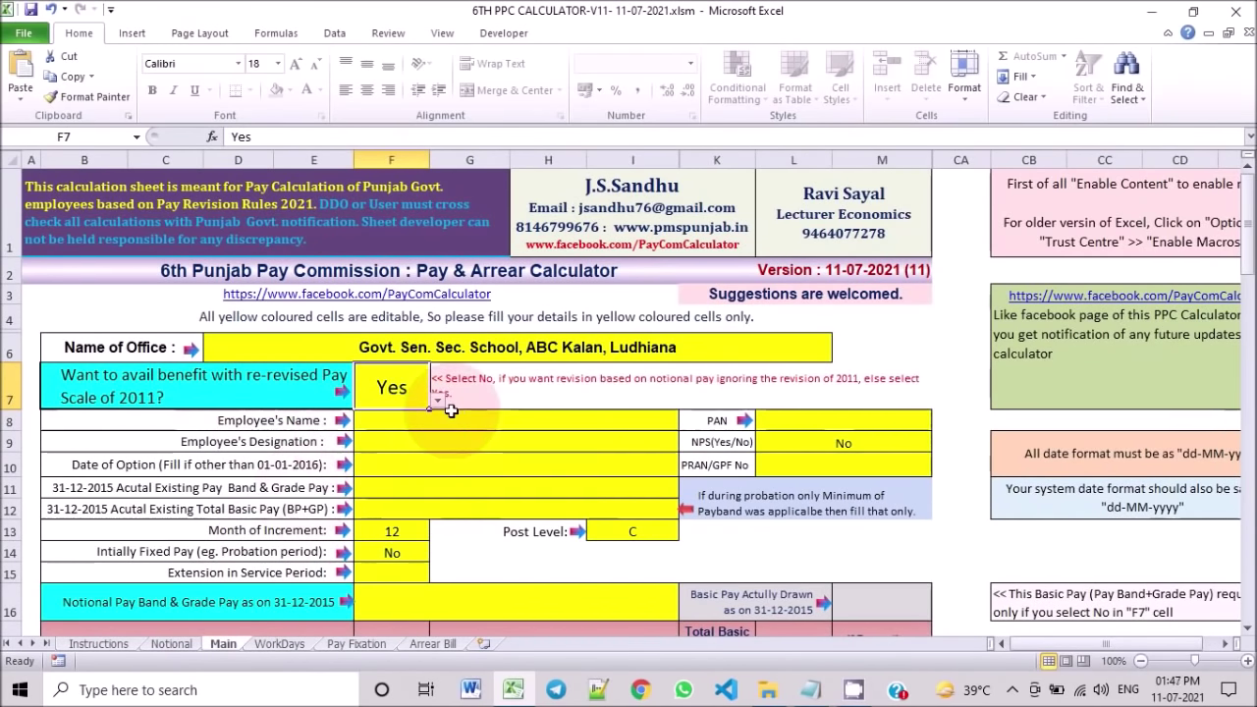
click(313, 354)
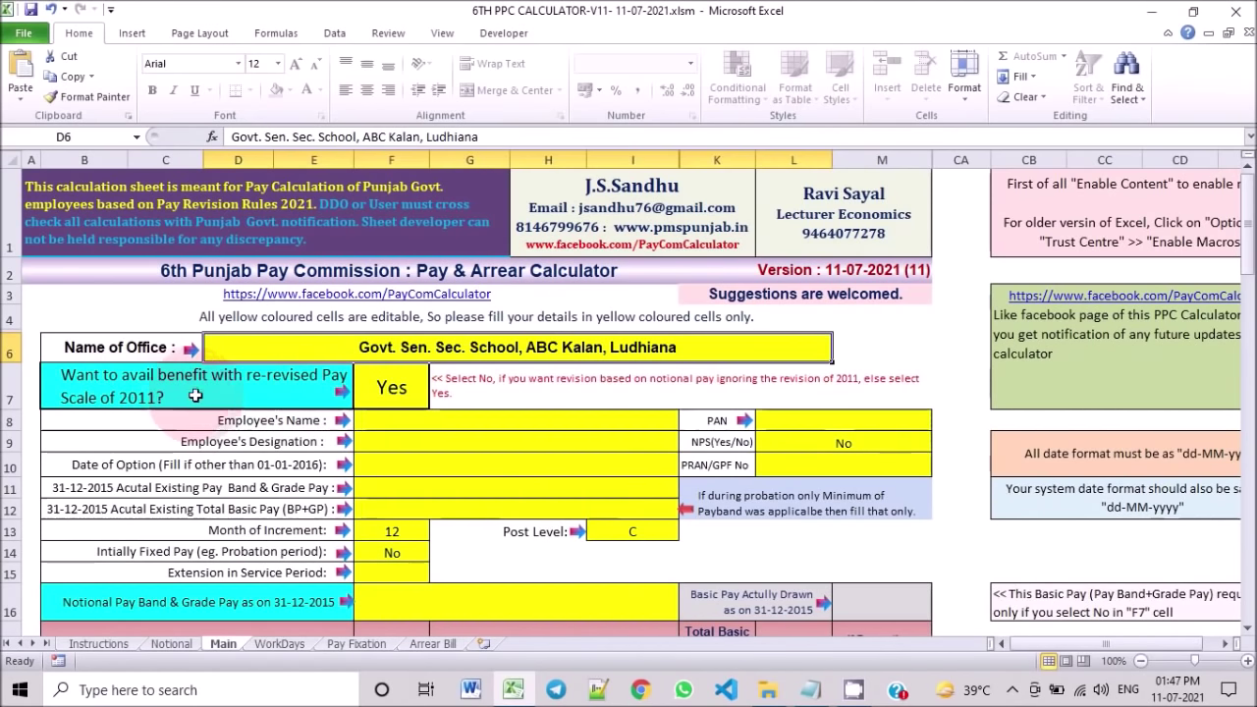
click(391, 386)
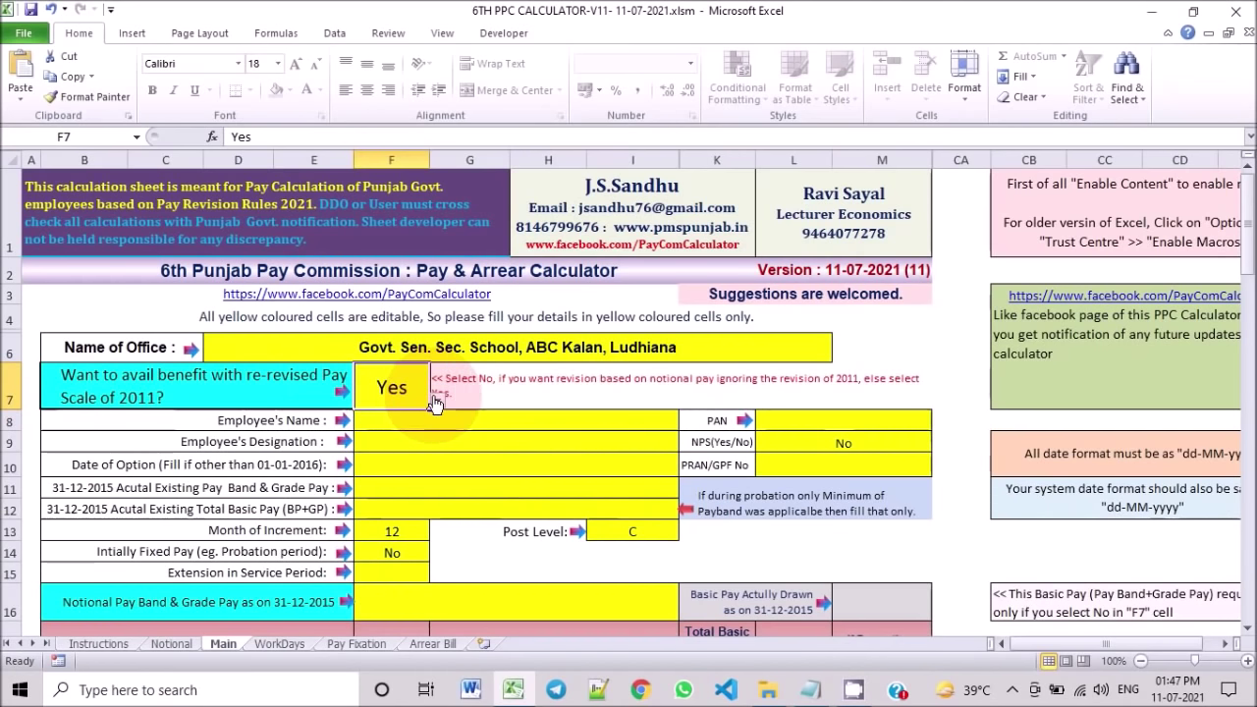
click(437, 402)
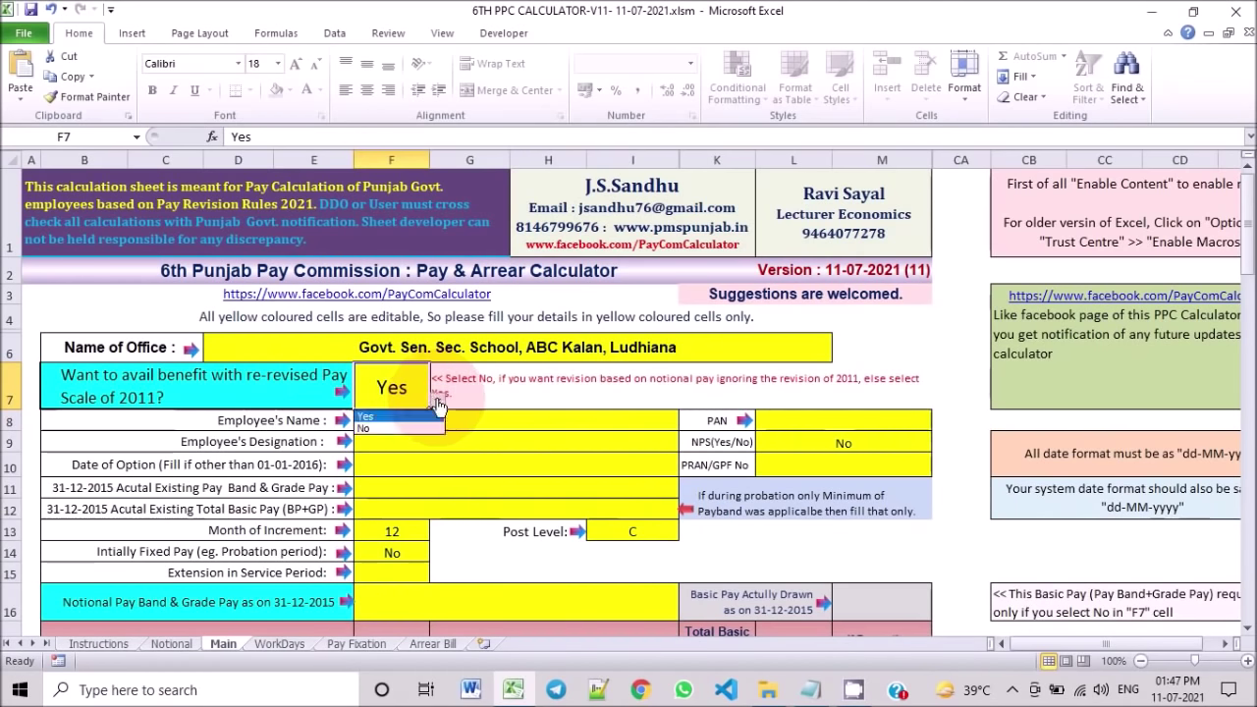
click(396, 432)
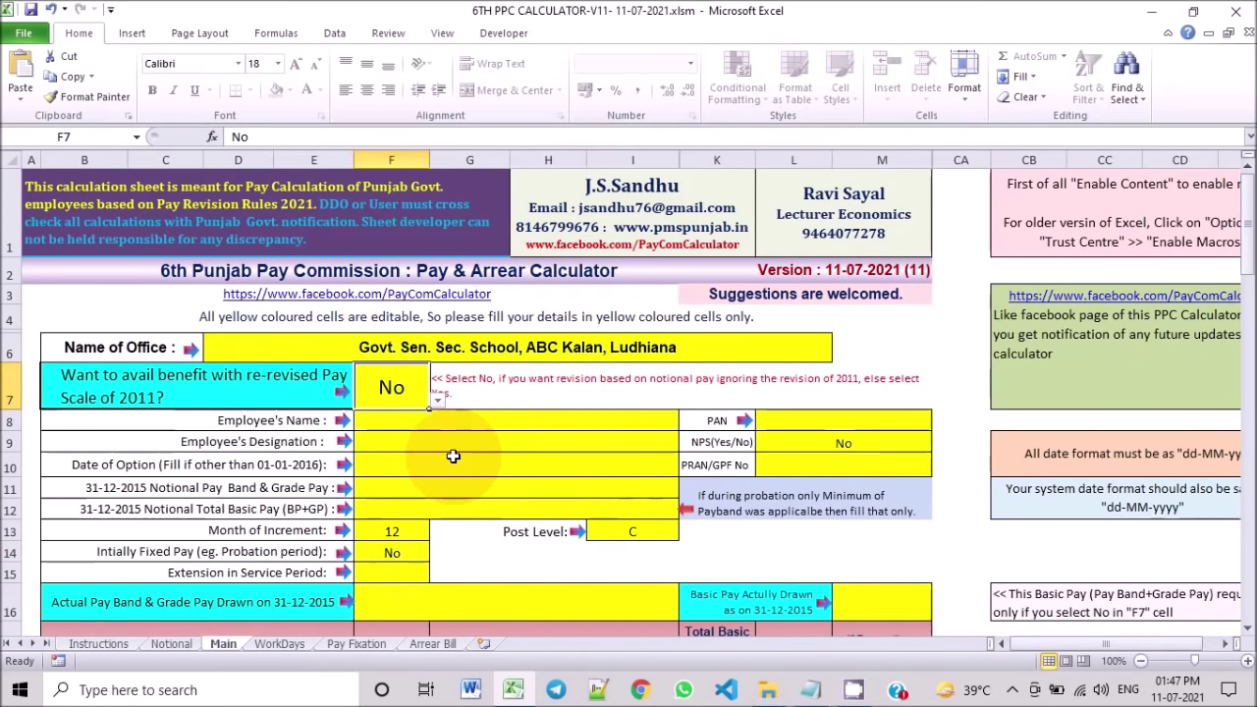
click(437, 399)
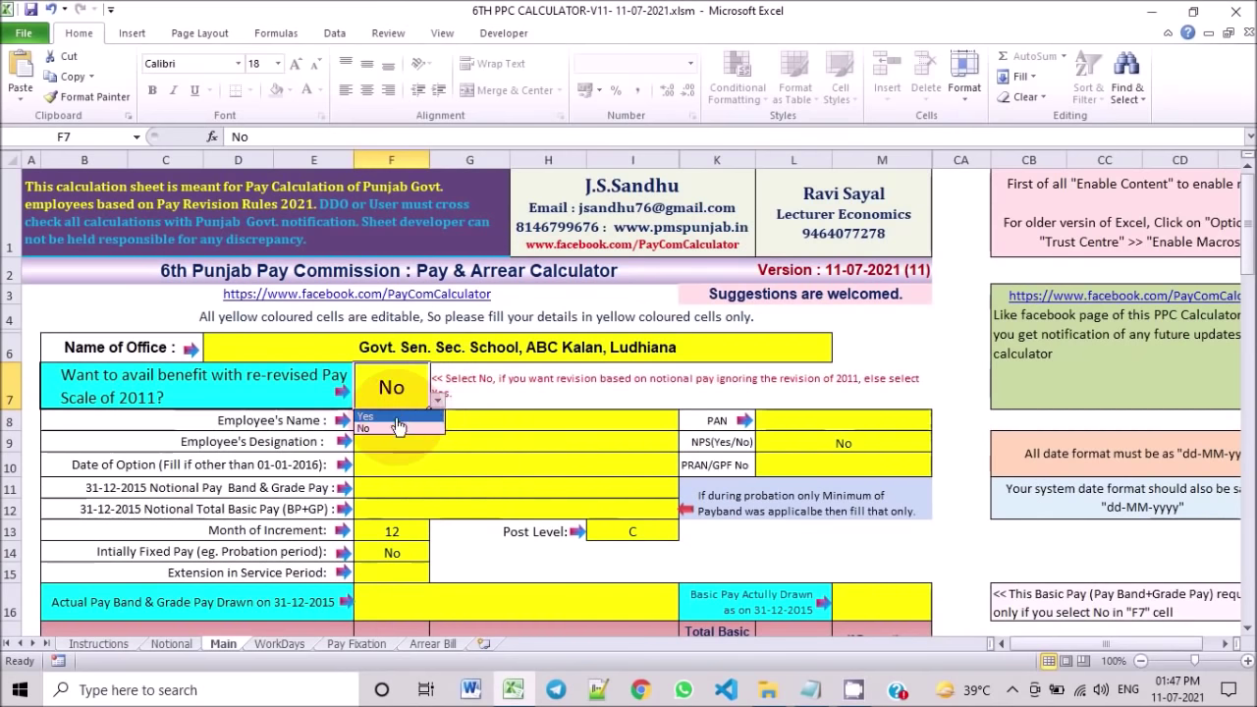
click(397, 425)
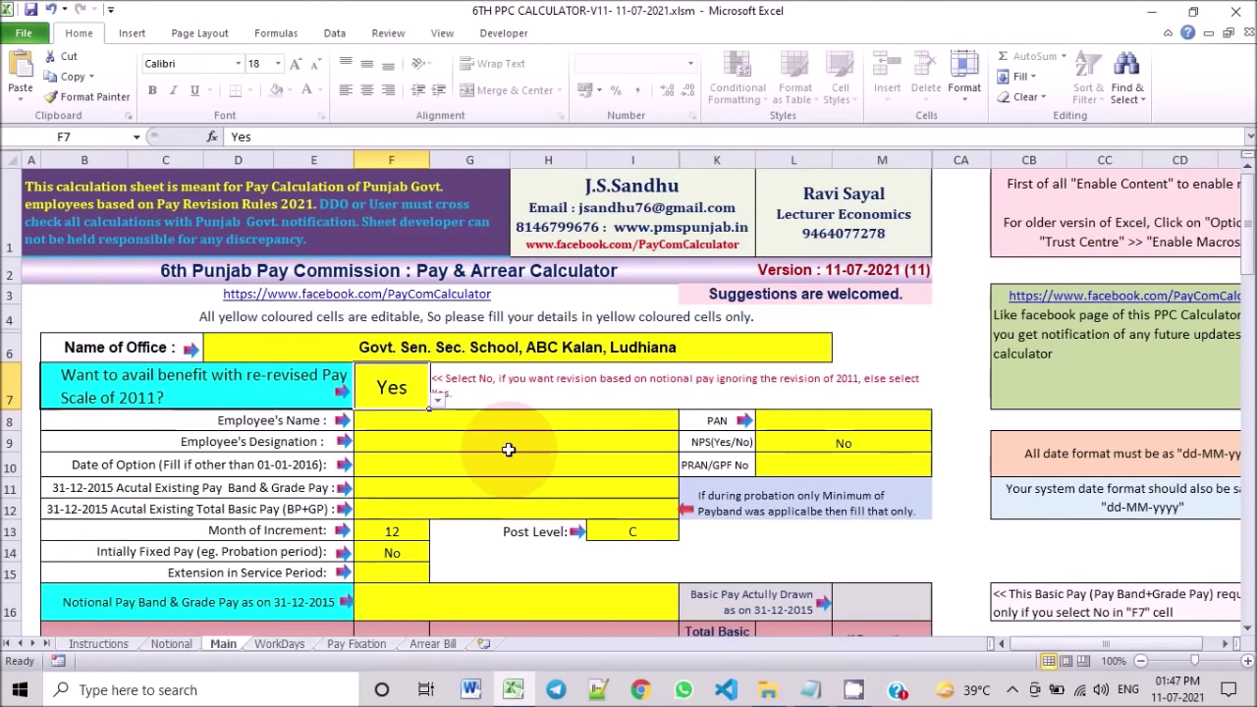
Step: Enter the employee's name and the designation Agriculture on the Main sheet
click(392, 417)
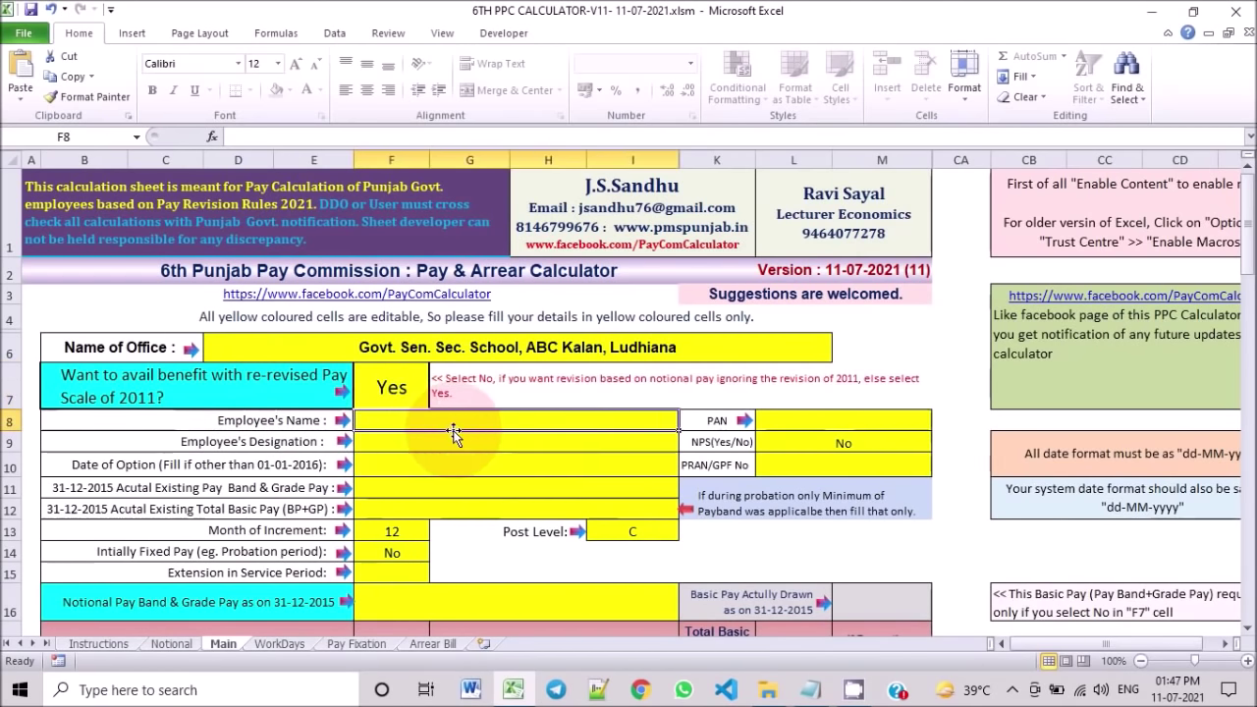
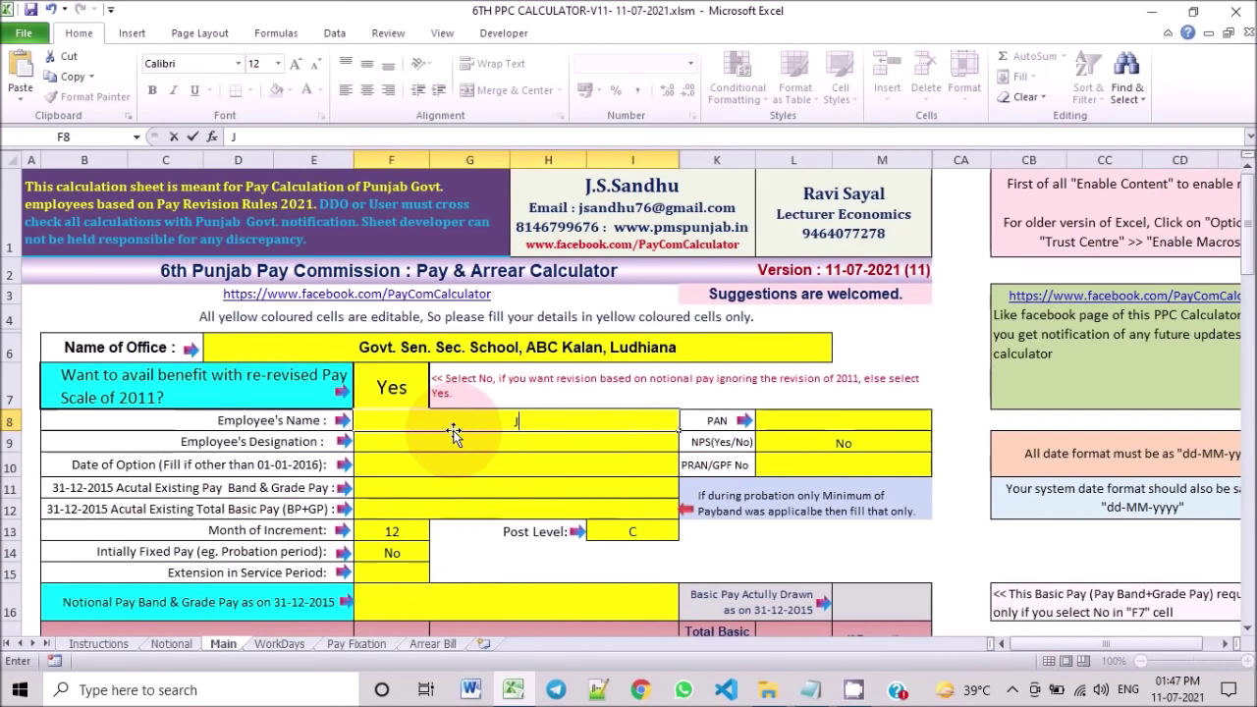
key(Tab)
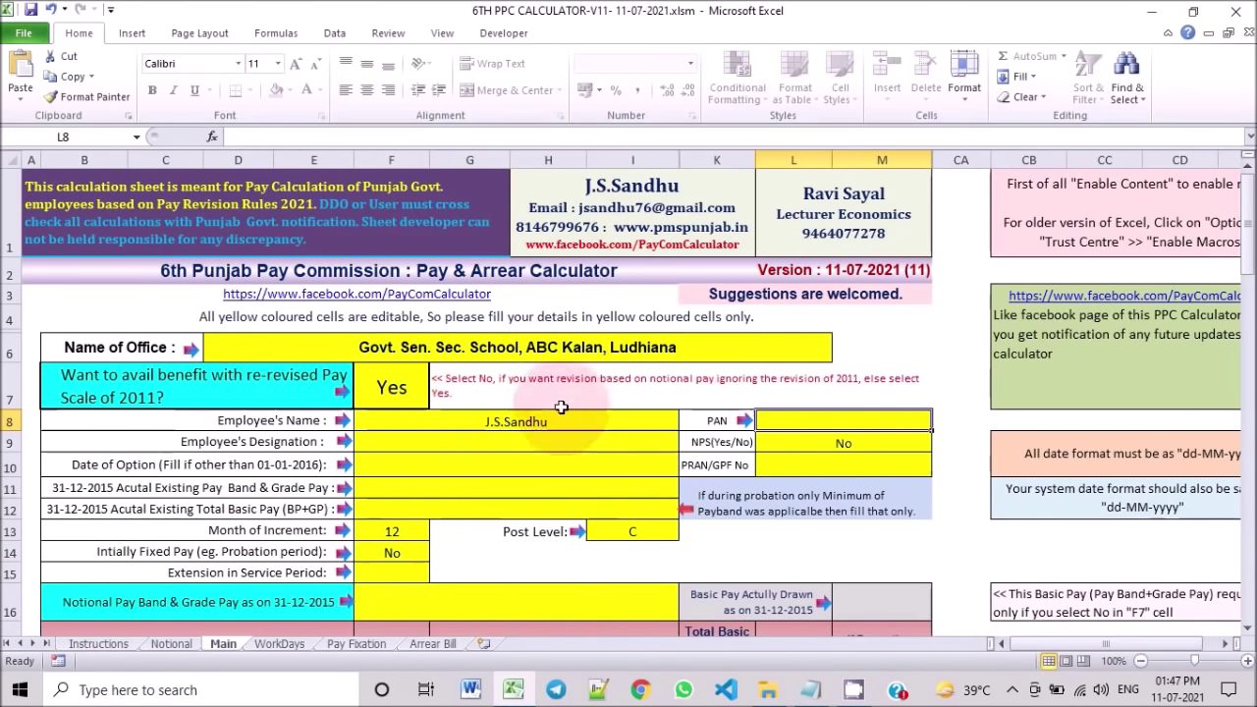
drag(819, 420, 817, 466)
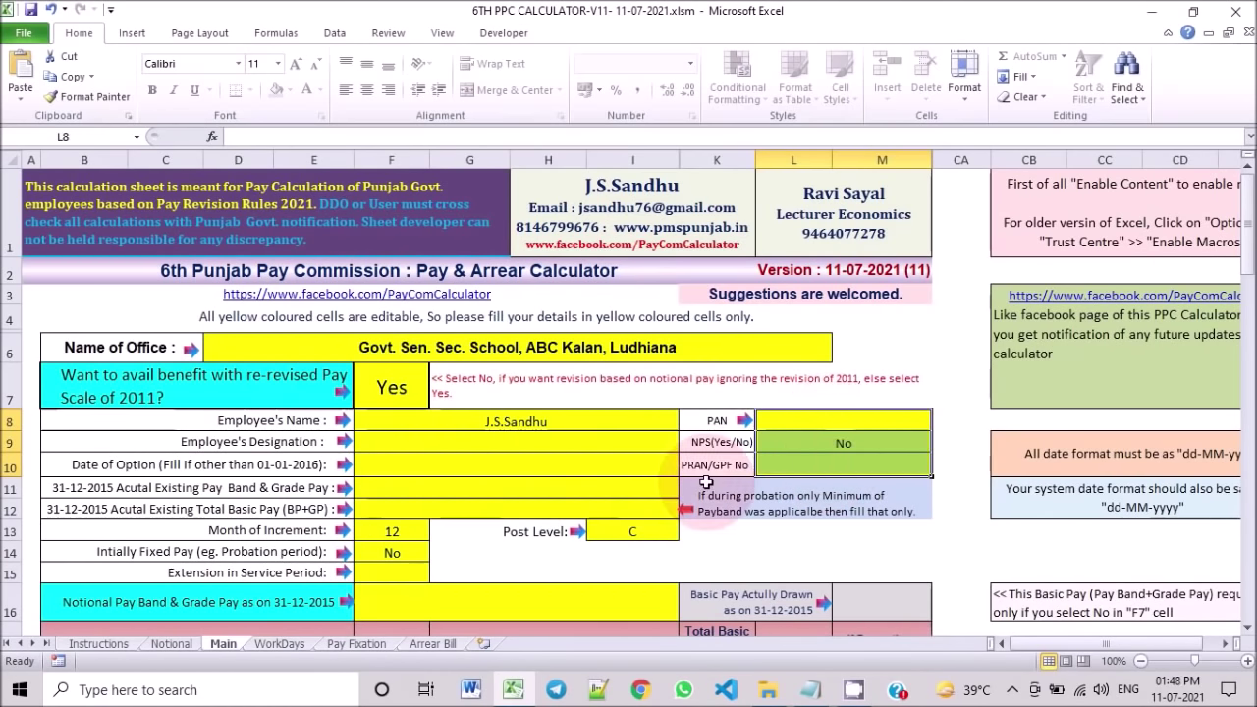
click(427, 443)
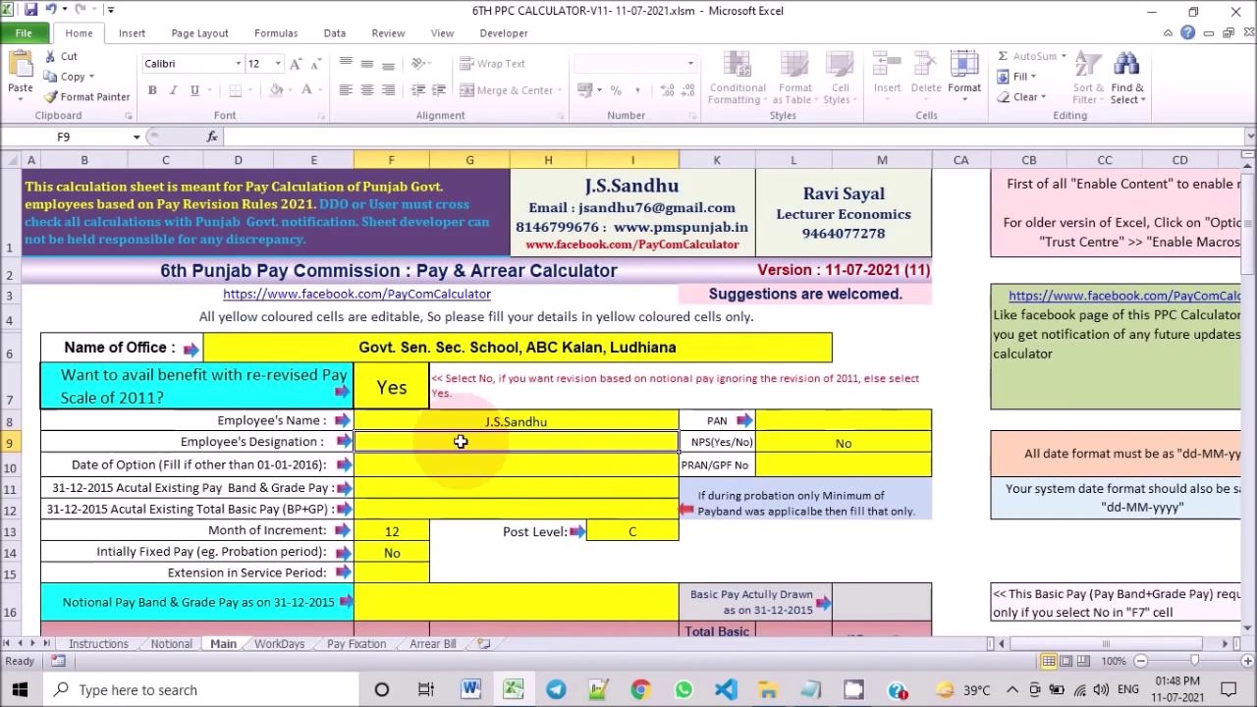
text(Agri)
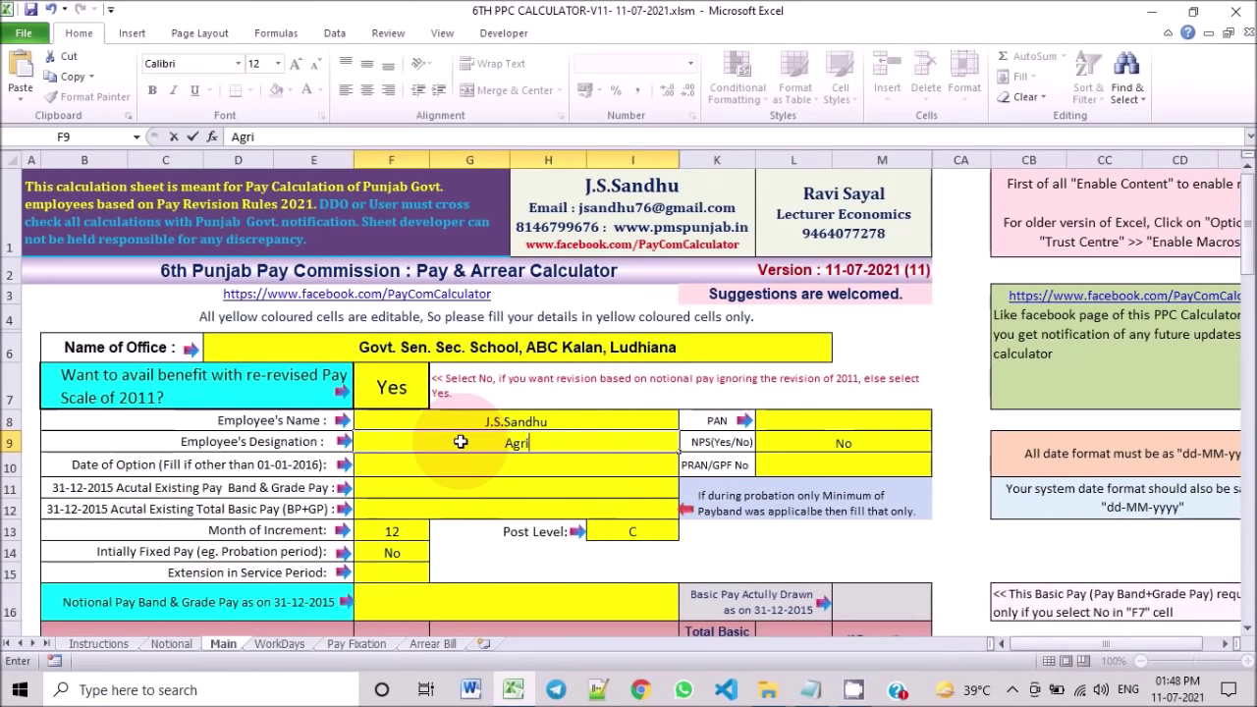
text(culture)
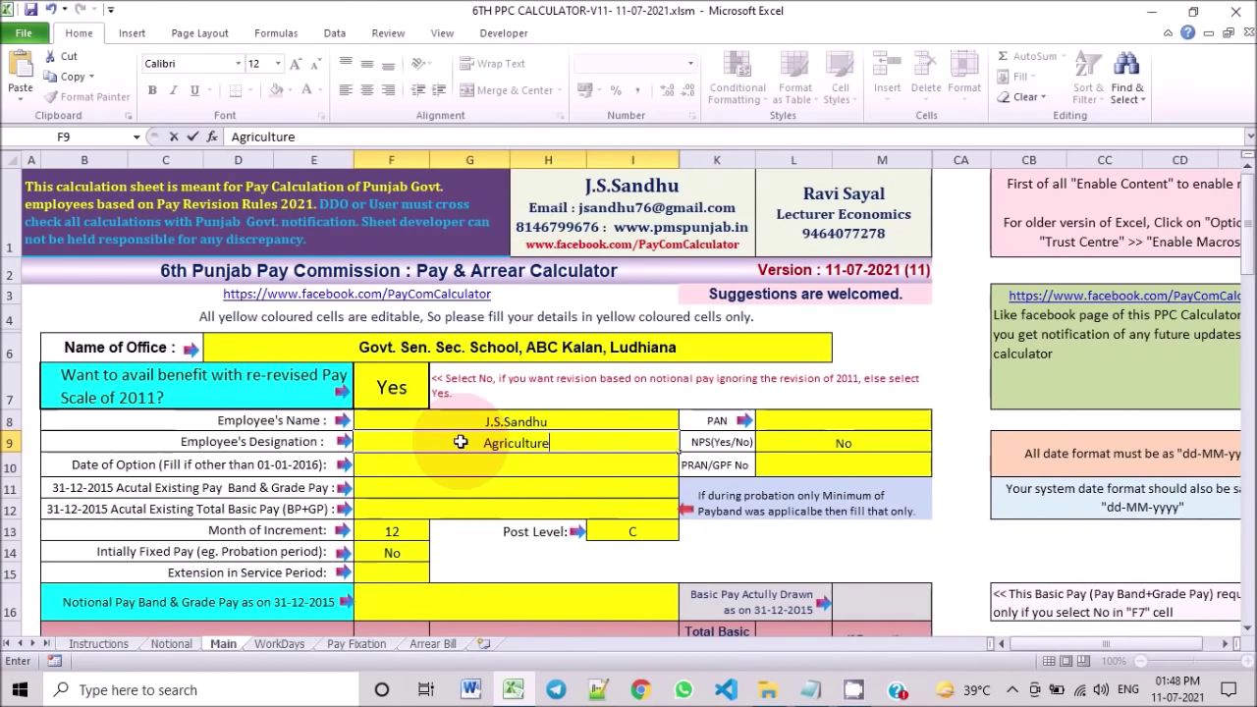
key(Return)
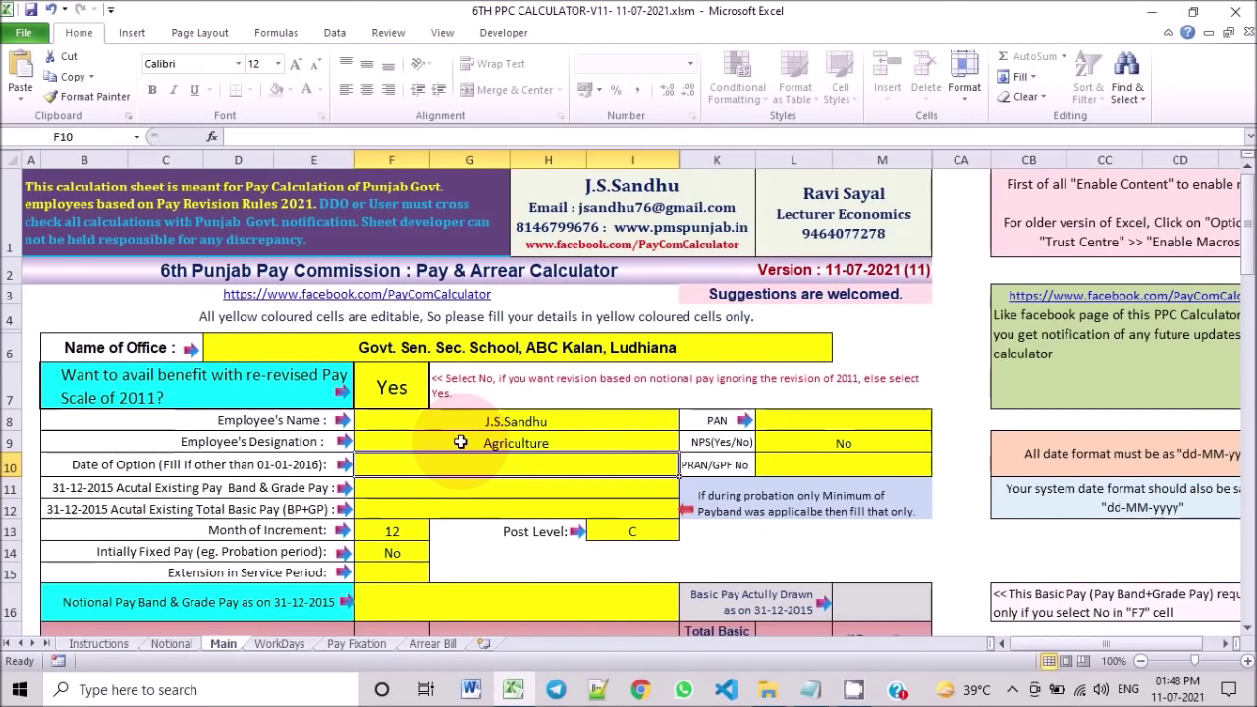
Step: Enter 10-04-2018 as the date of option and revisit the pay band and re-revised pay fields
text(10)
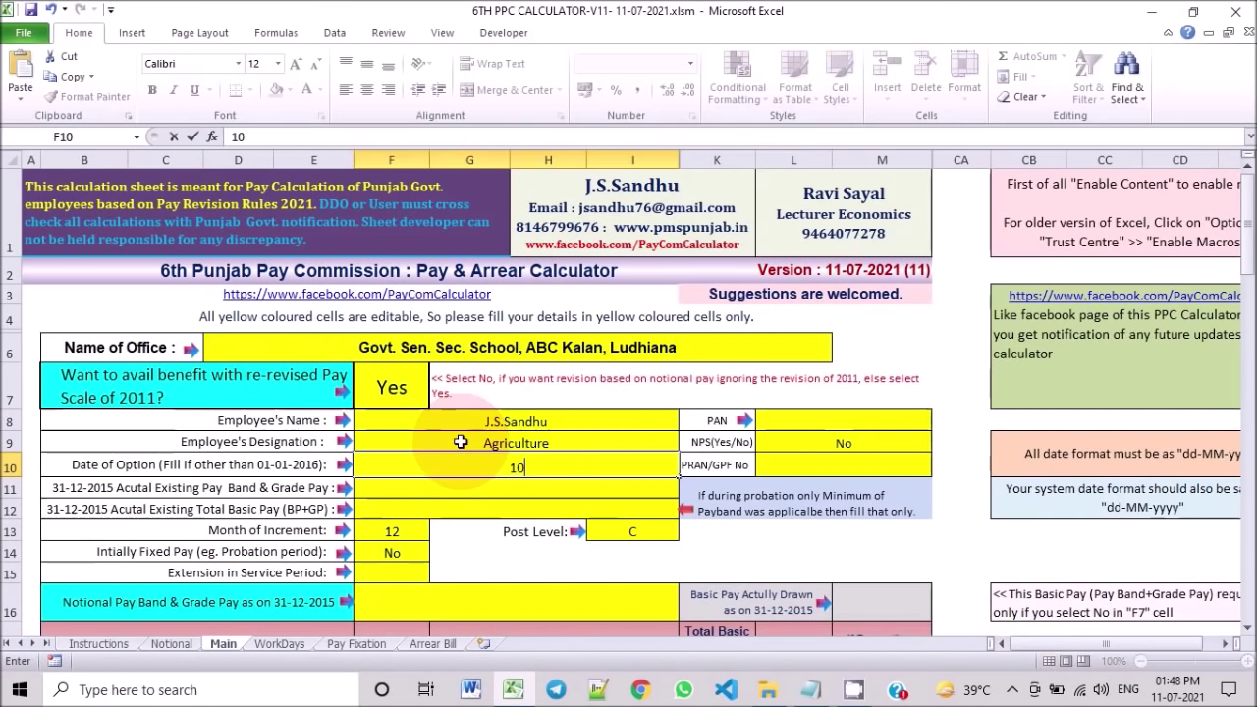
text(-04-)
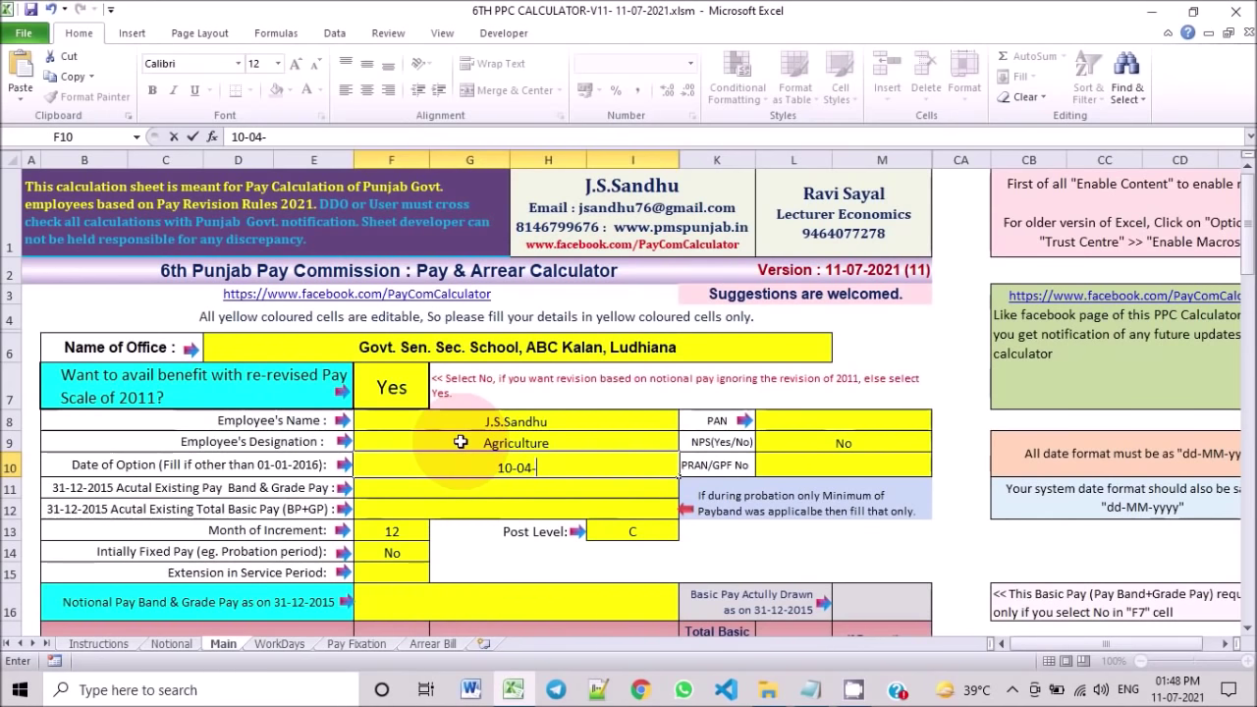
text(2018)
key(Return)
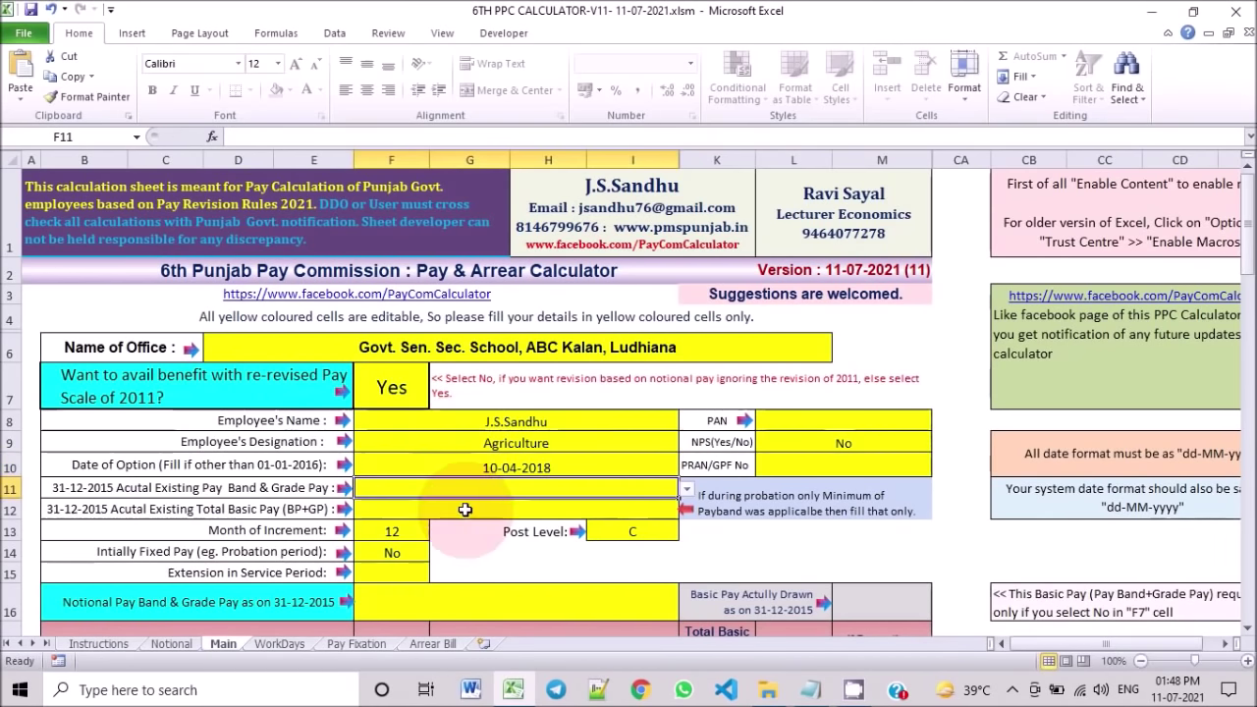
click(536, 466)
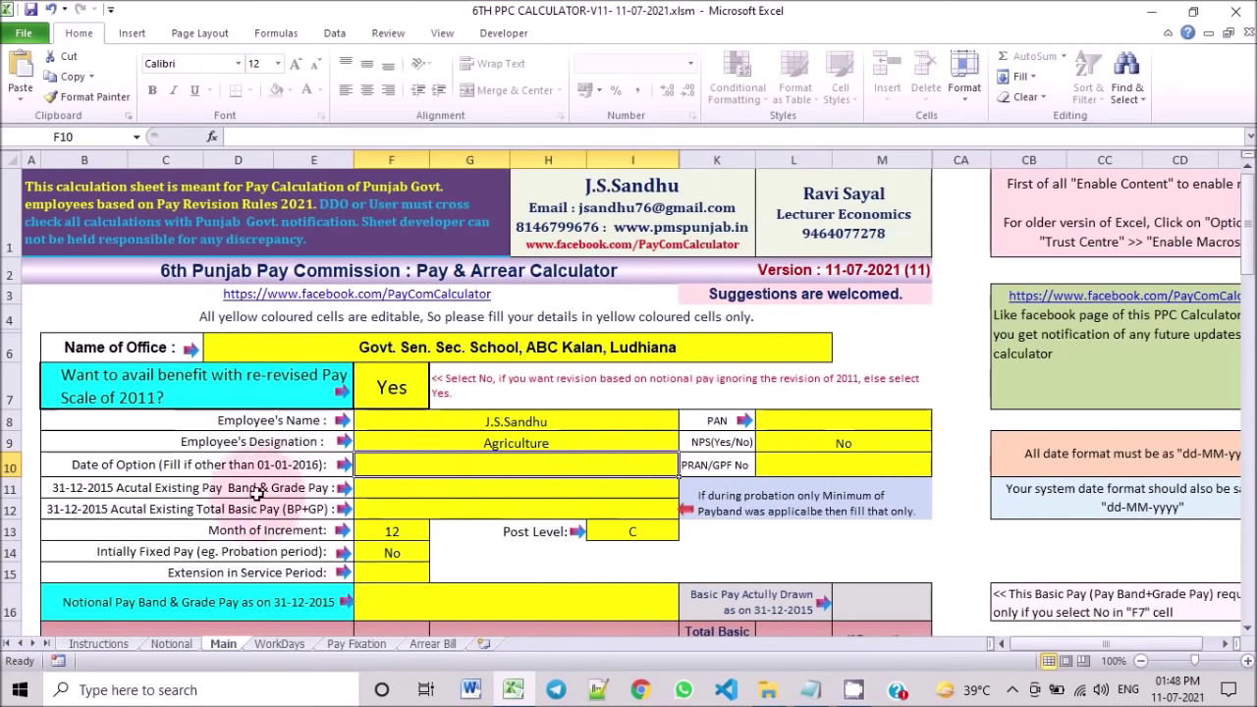
click(391, 485)
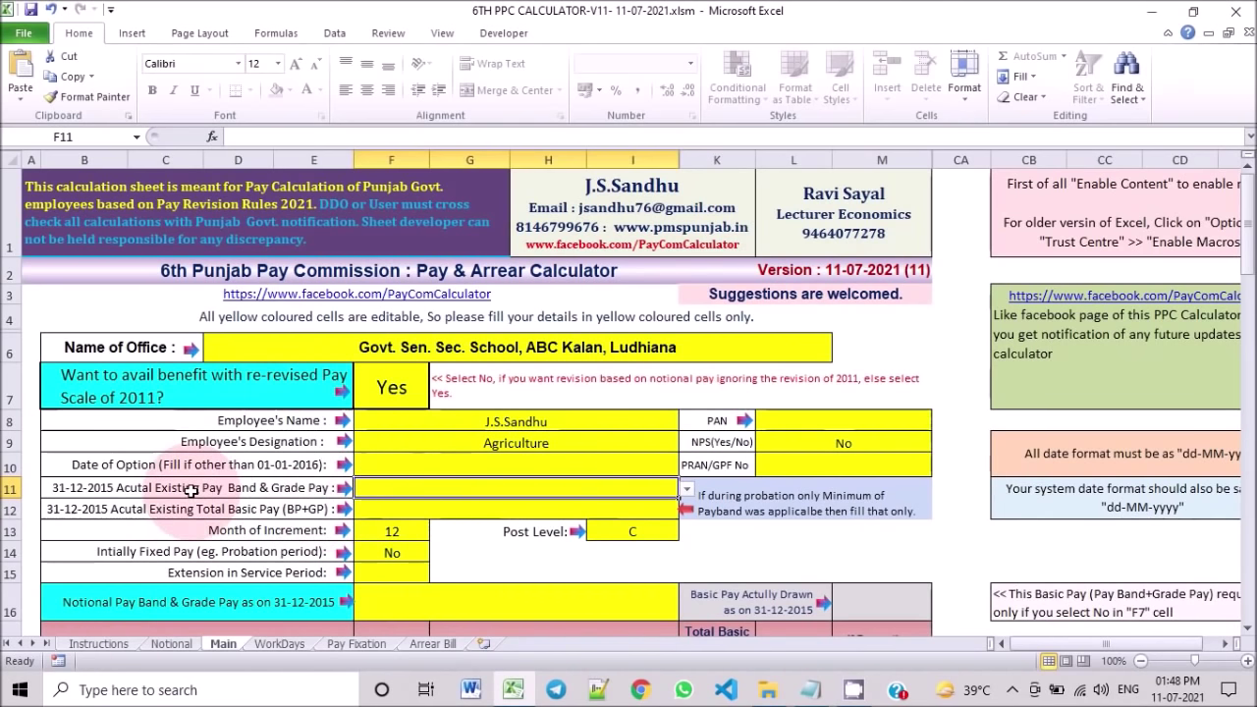
click(407, 394)
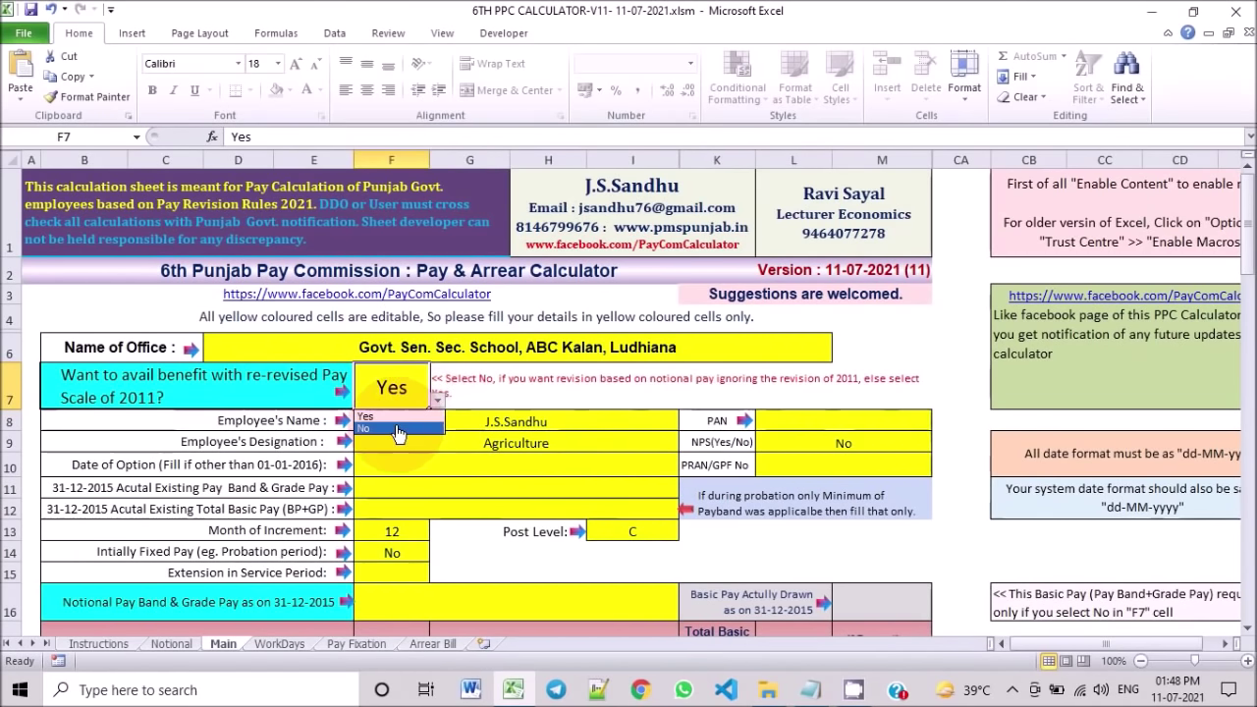
Step: Answer No for re-revised pay and set the notional pay band to PB3 : Rs.10300-34800 + GP 3800
click(398, 430)
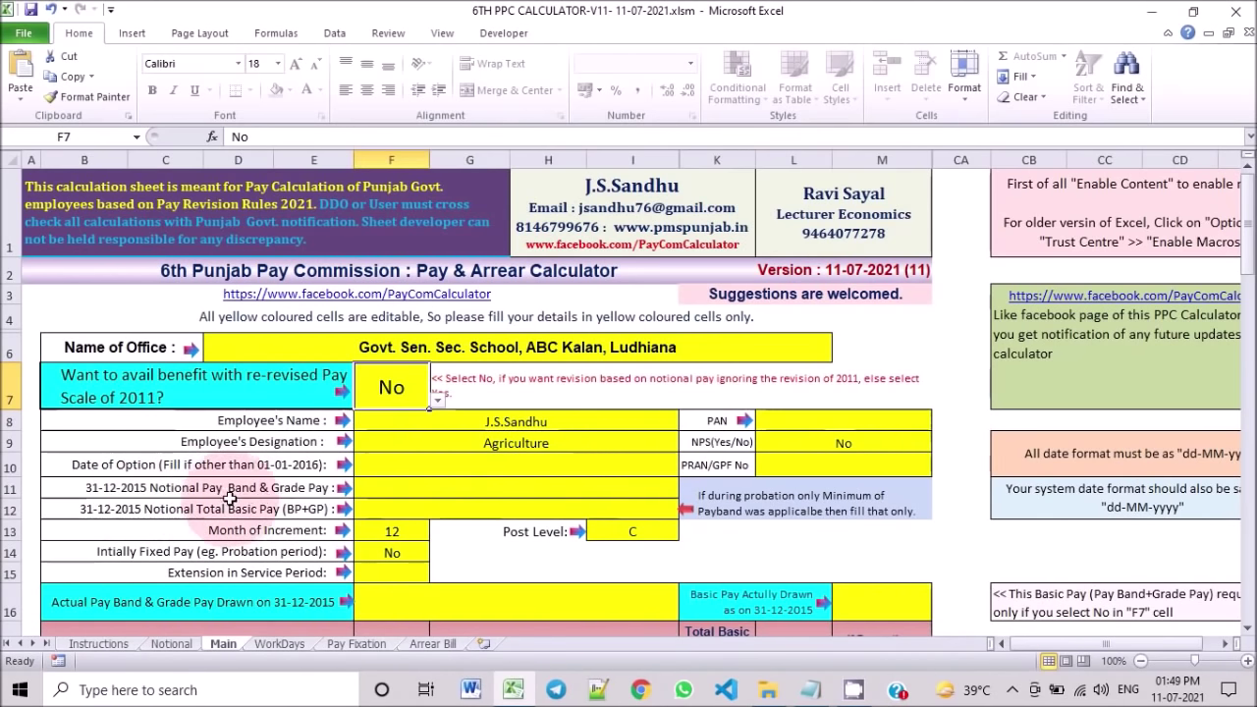
click(381, 488)
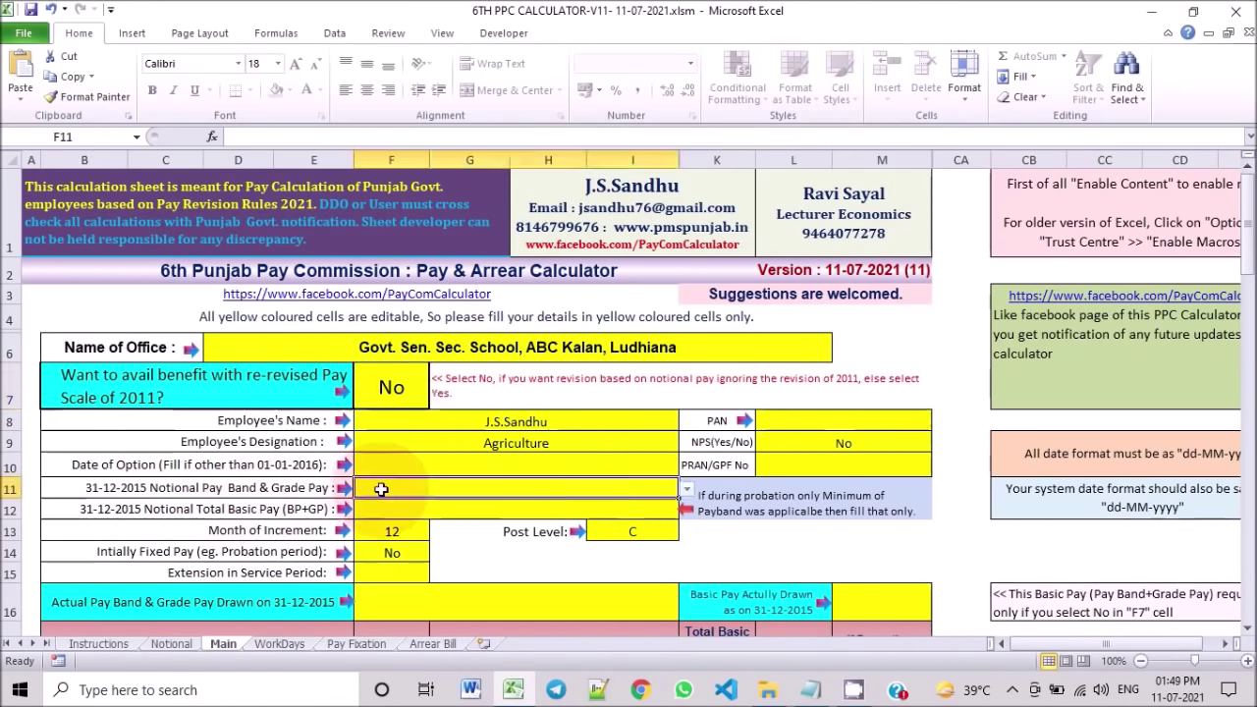
click(688, 489)
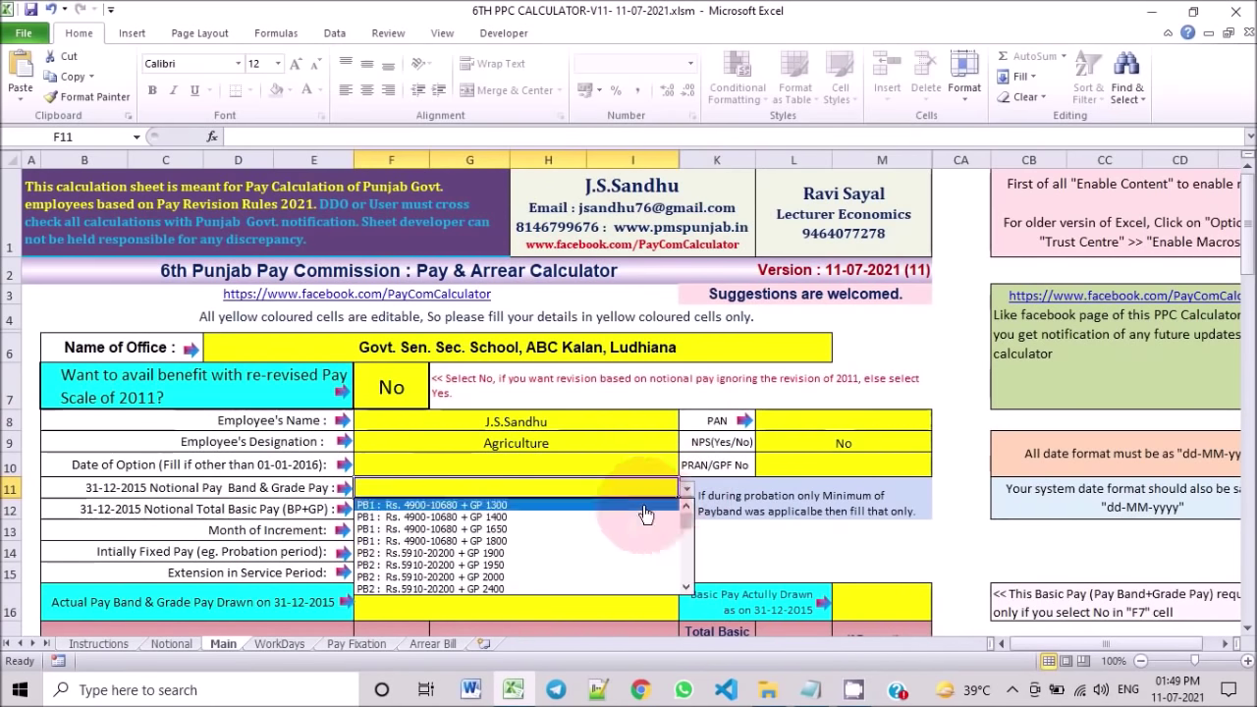
scroll(687, 592, down, 1)
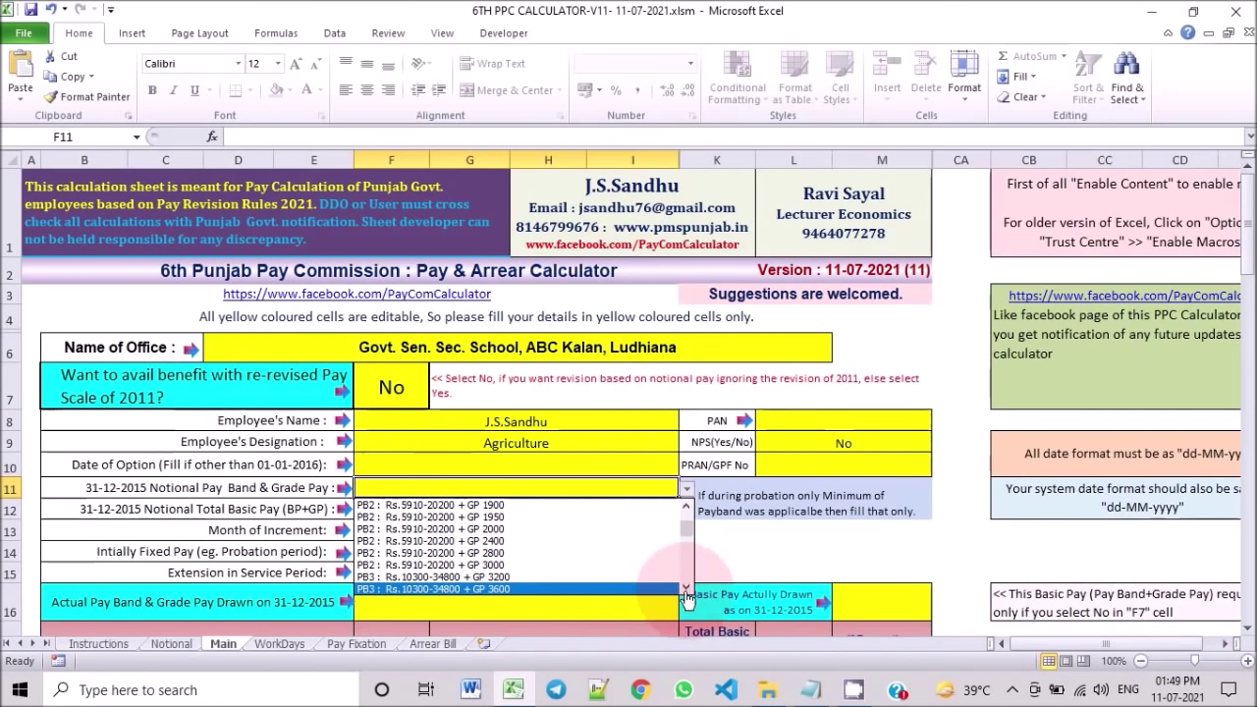
click(686, 588)
click(686, 588)
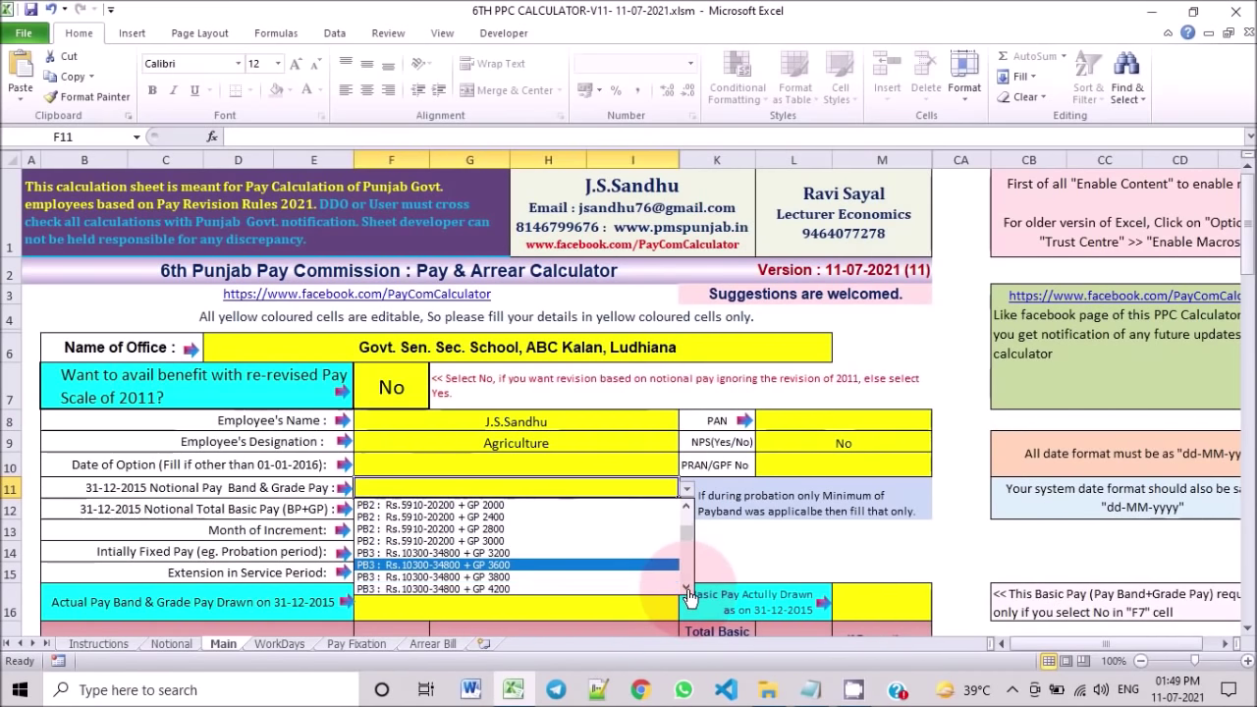
click(607, 584)
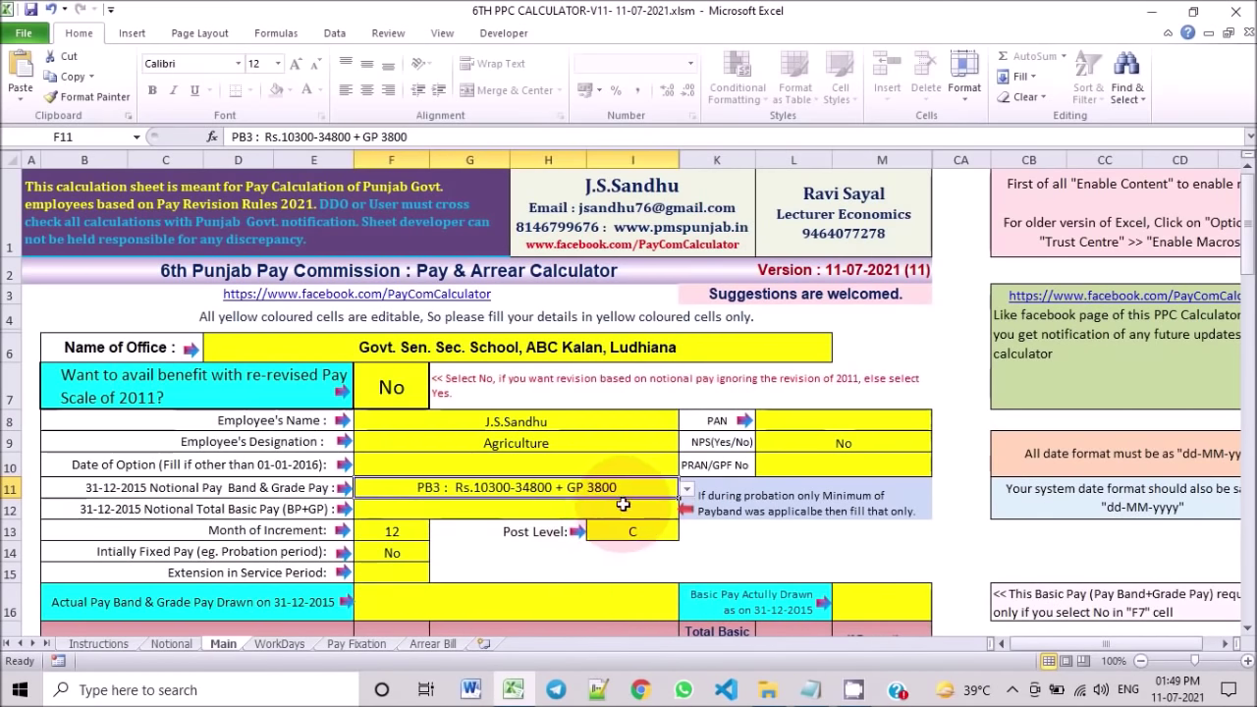
click(455, 516)
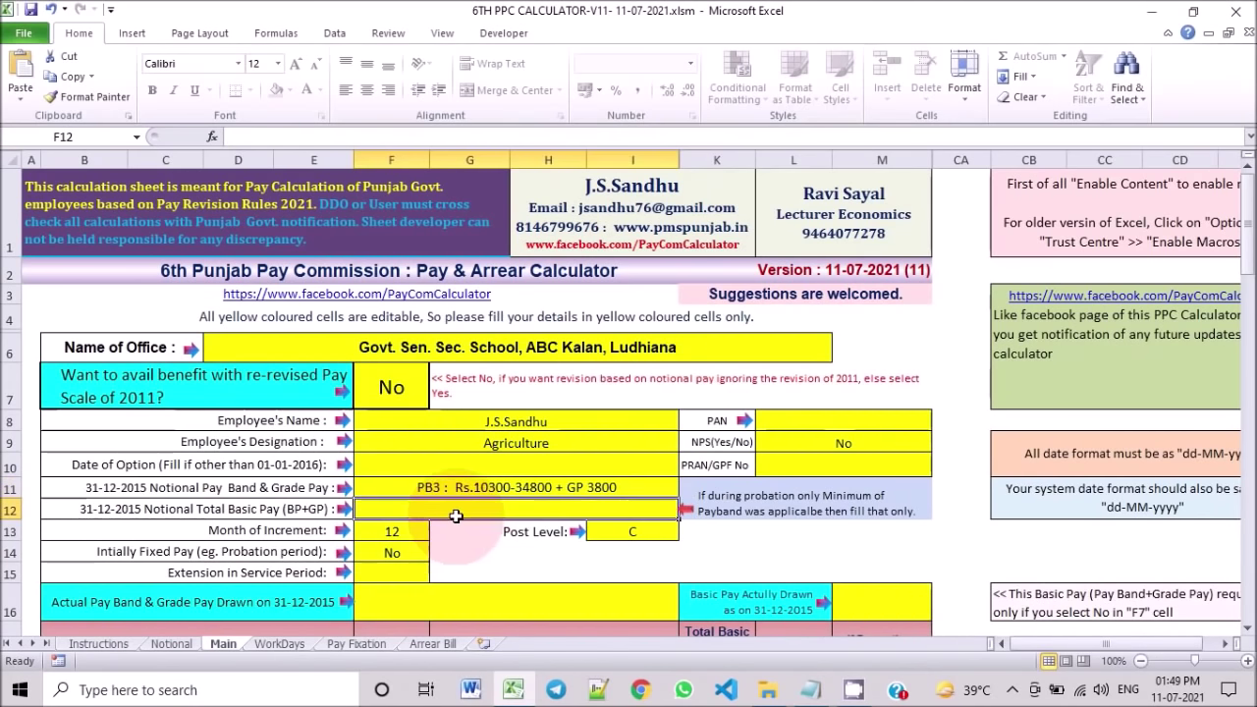
Step: After checking the Notional sheet, enter notional basic pay 23200 and increment month 4, leaving post level C
click(173, 644)
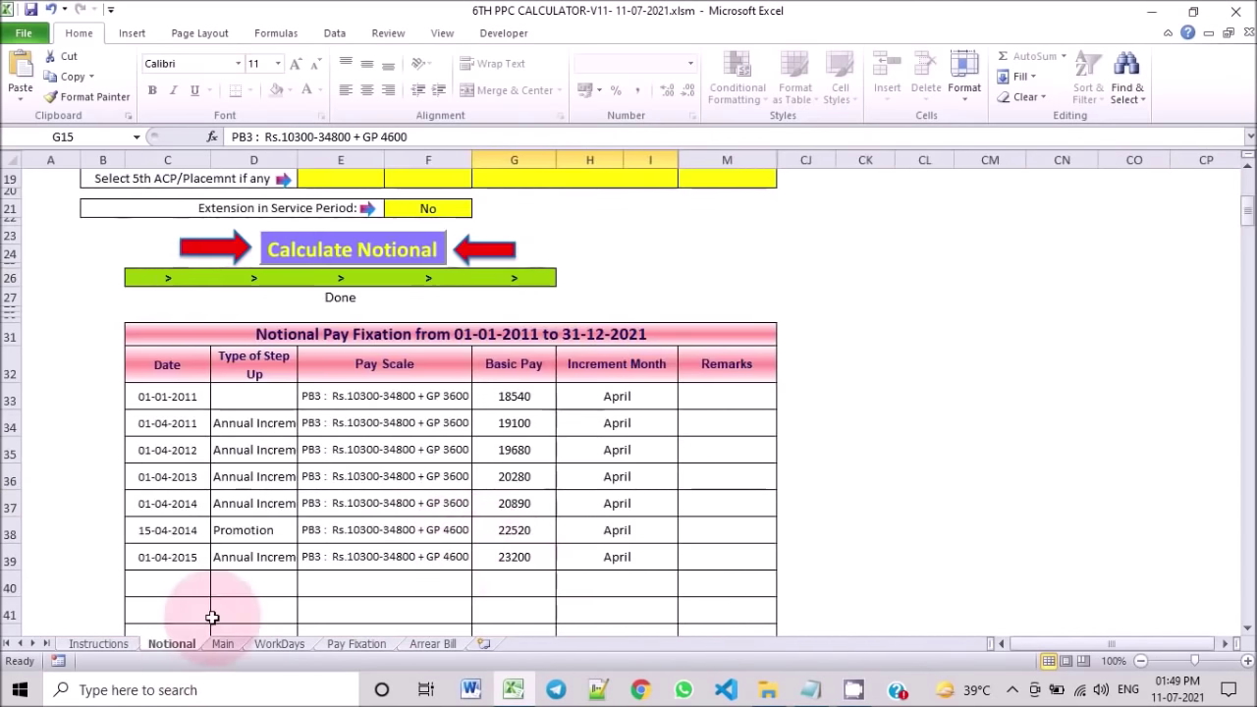
click(223, 644)
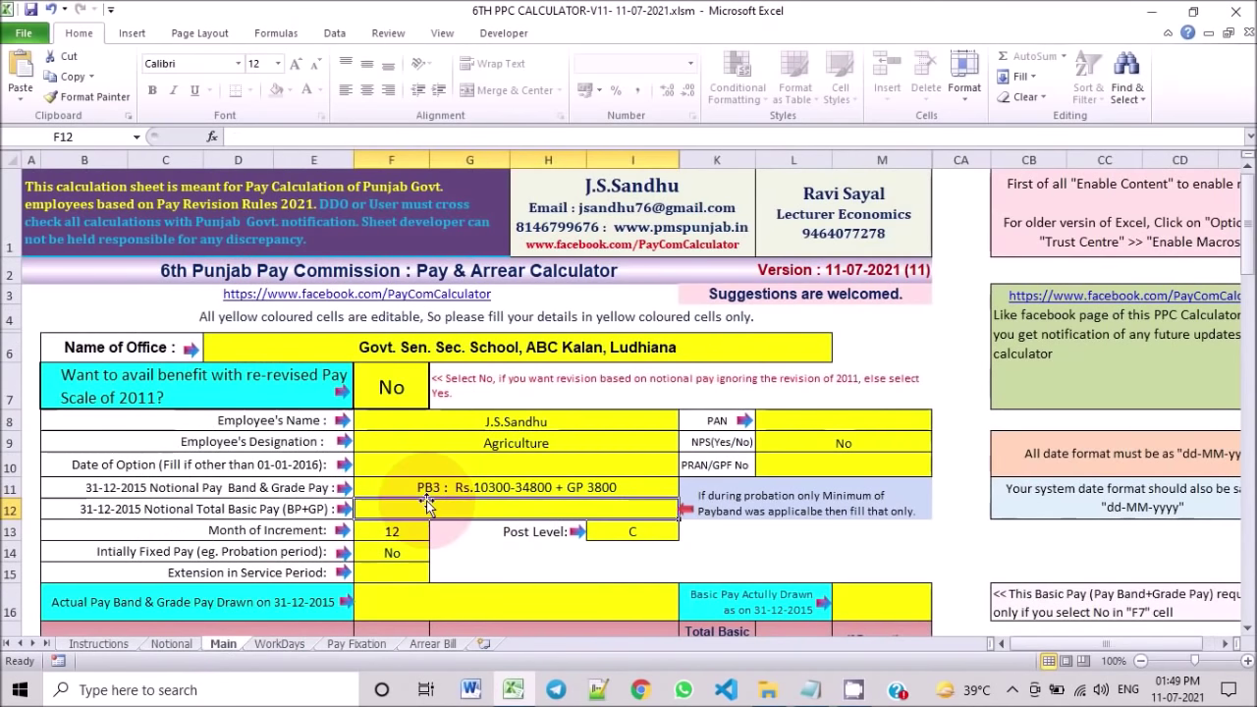
text(23200)
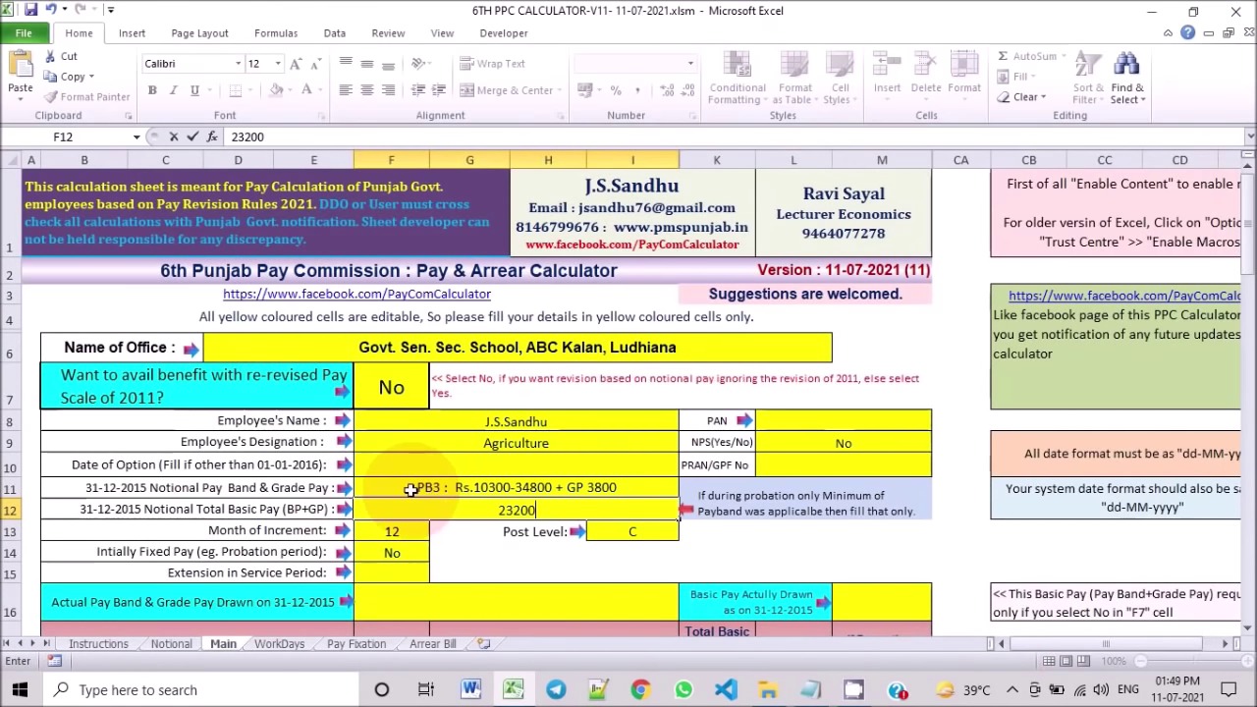
click(403, 533)
click(438, 531)
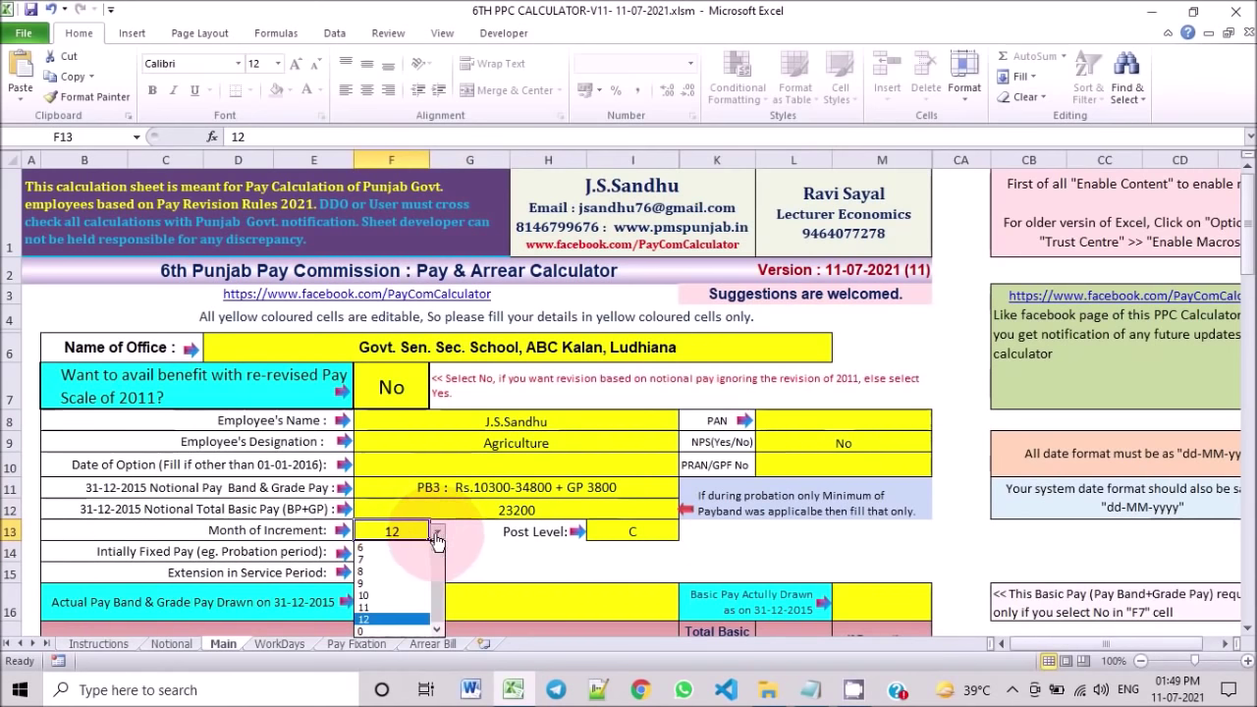
scroll(444, 589, up, 2)
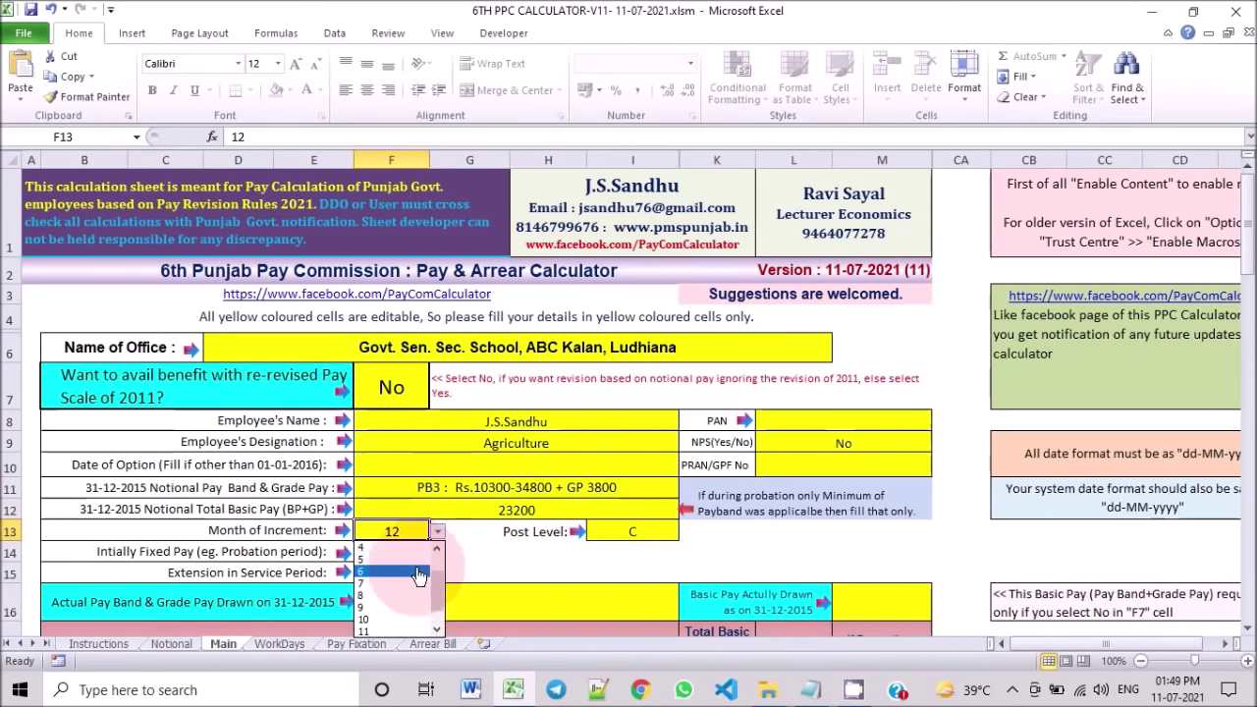
click(378, 547)
click(638, 531)
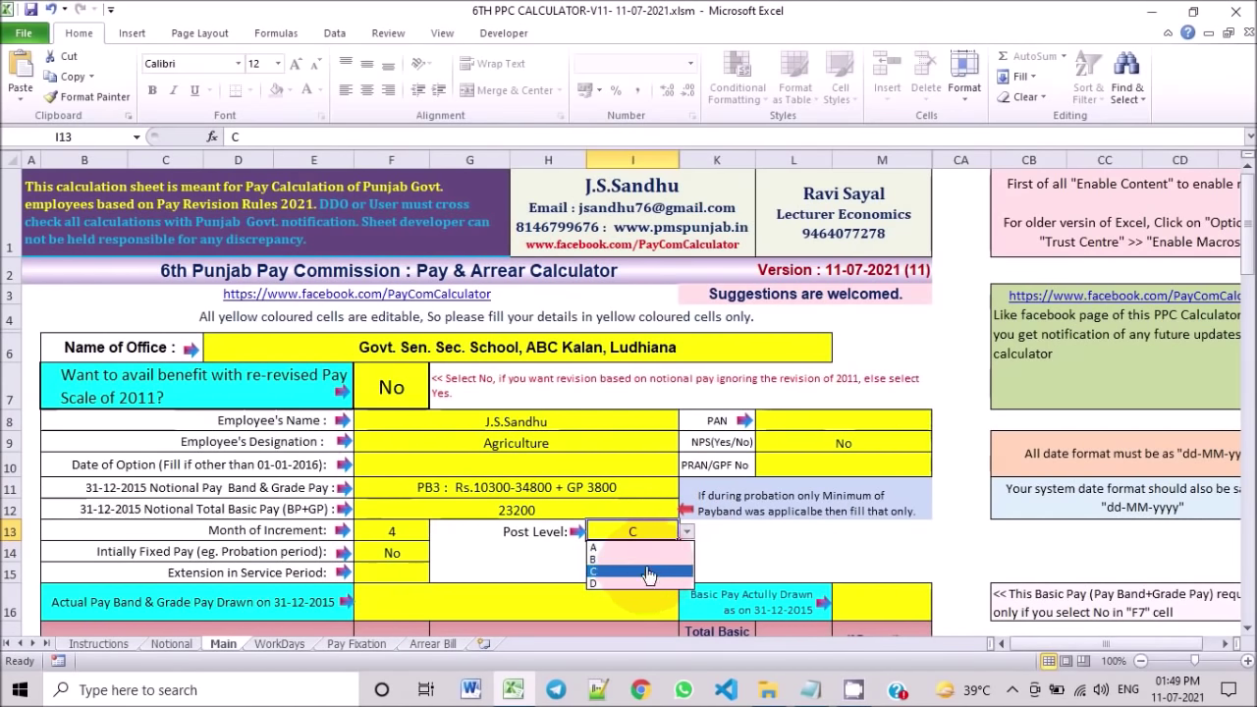
key(Escape)
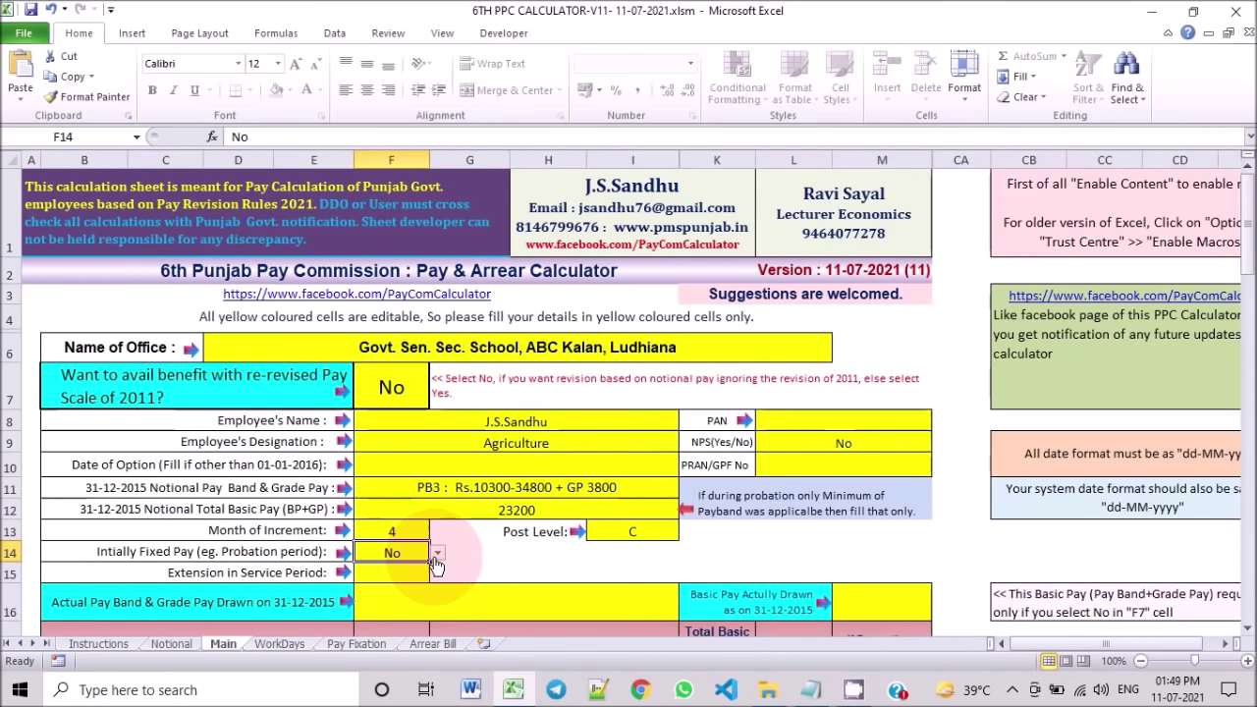
Step: Keep initially fixed pay at No and change extension in service period from Yes to No
click(438, 554)
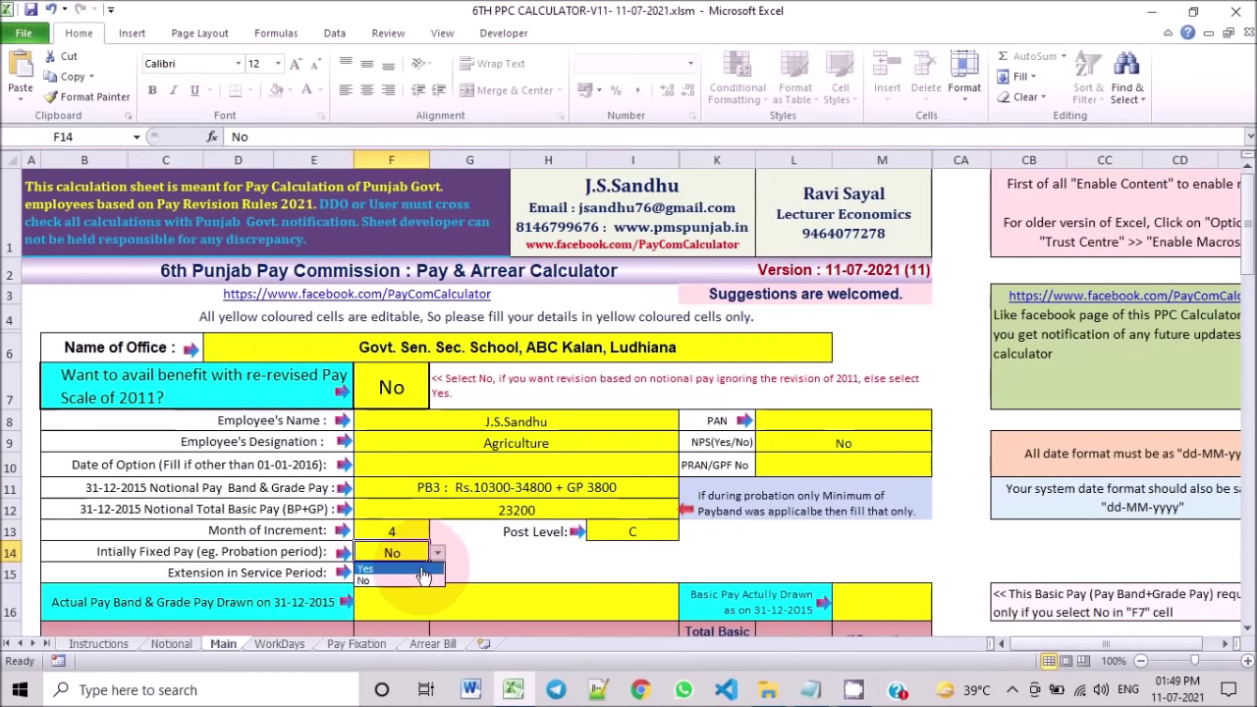
click(412, 580)
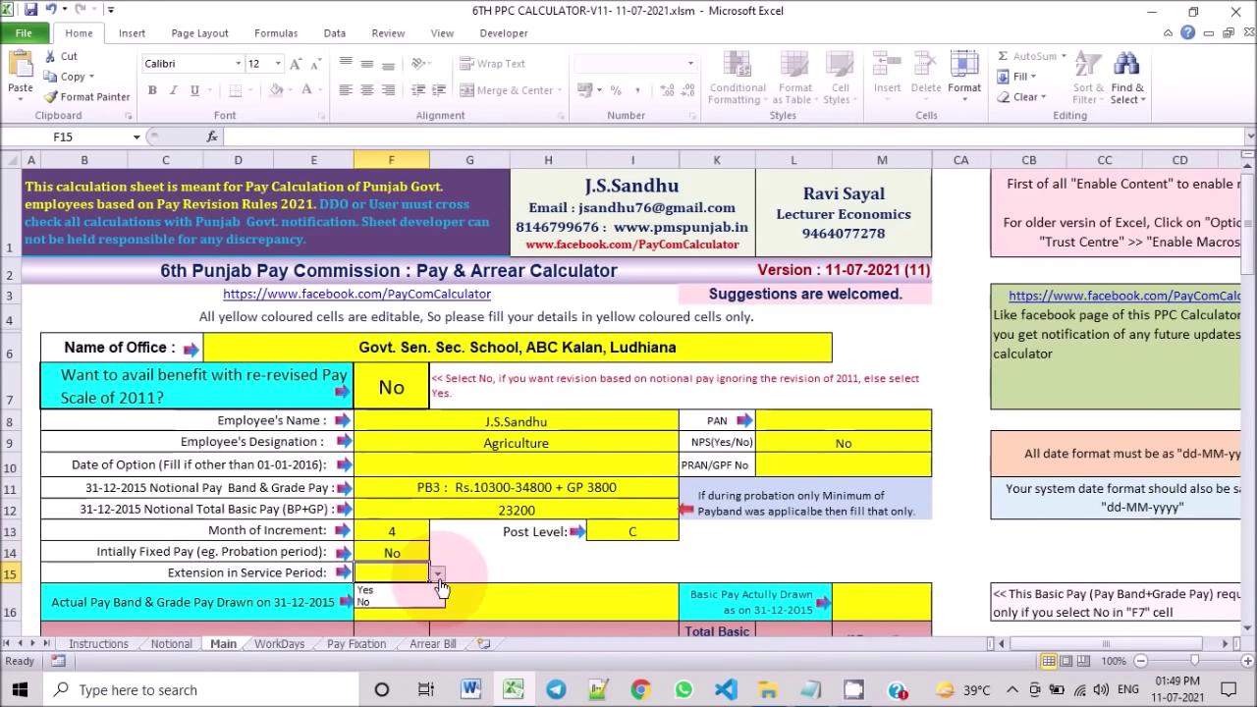
click(399, 592)
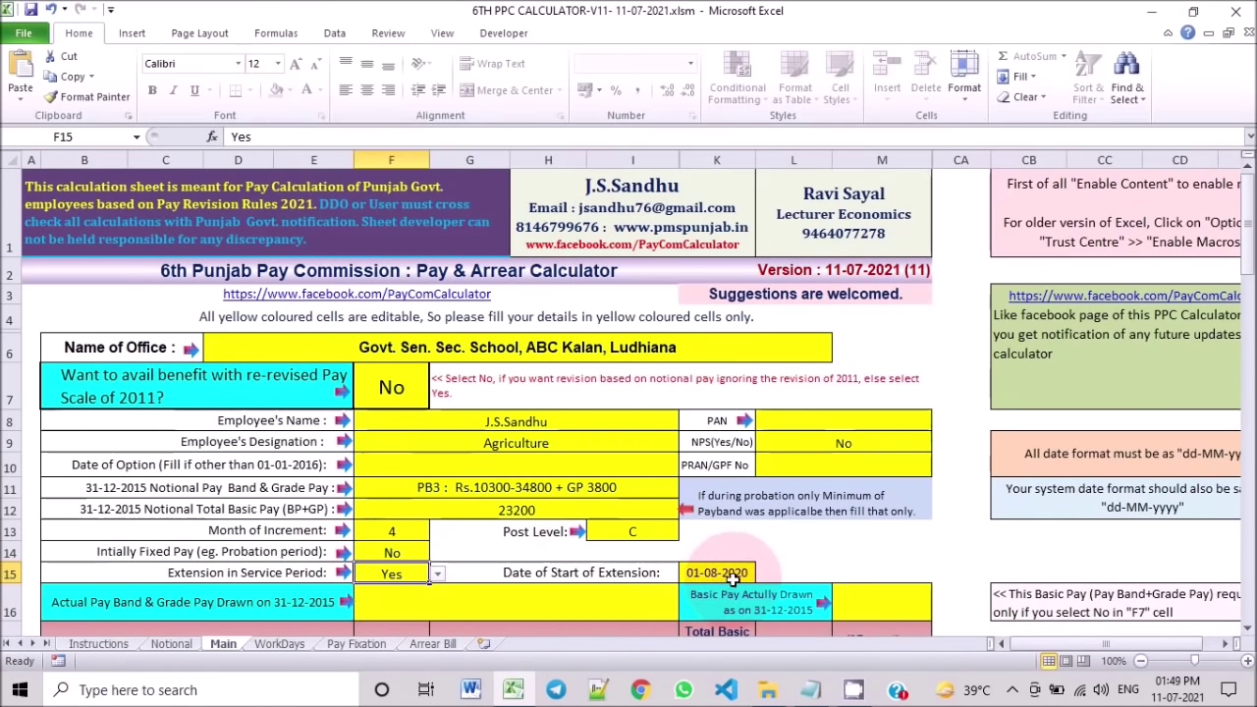
click(438, 575)
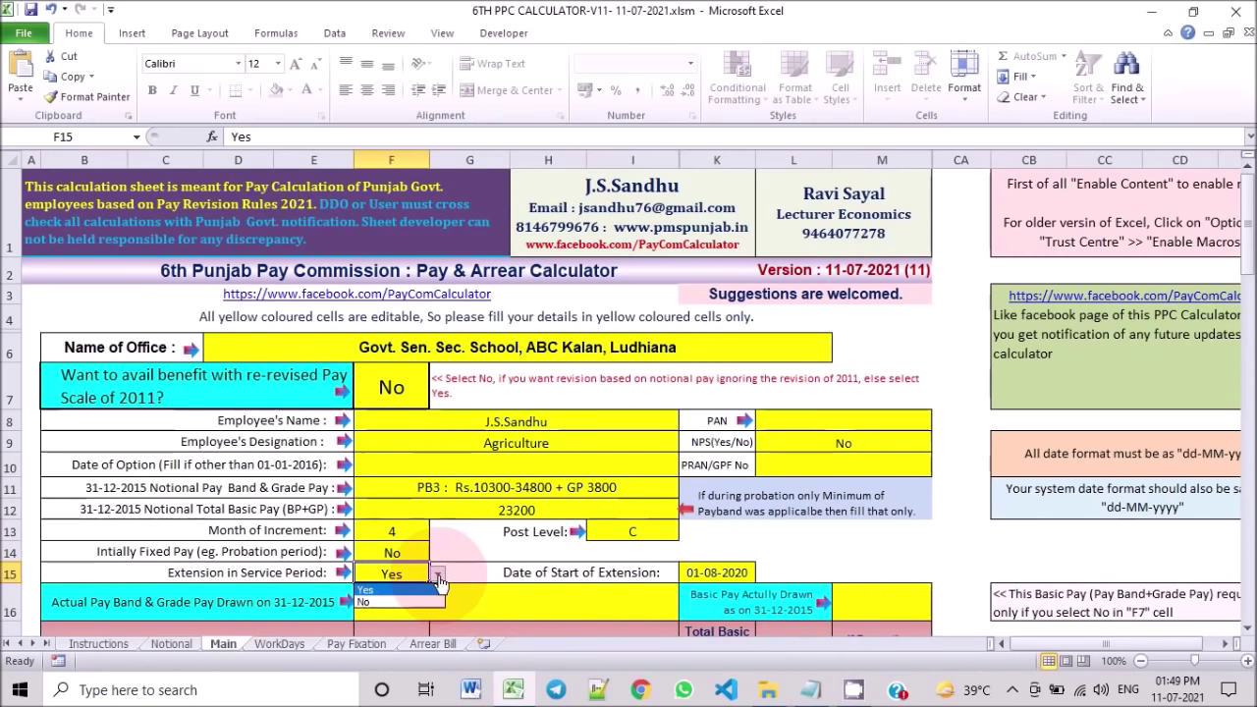
click(398, 601)
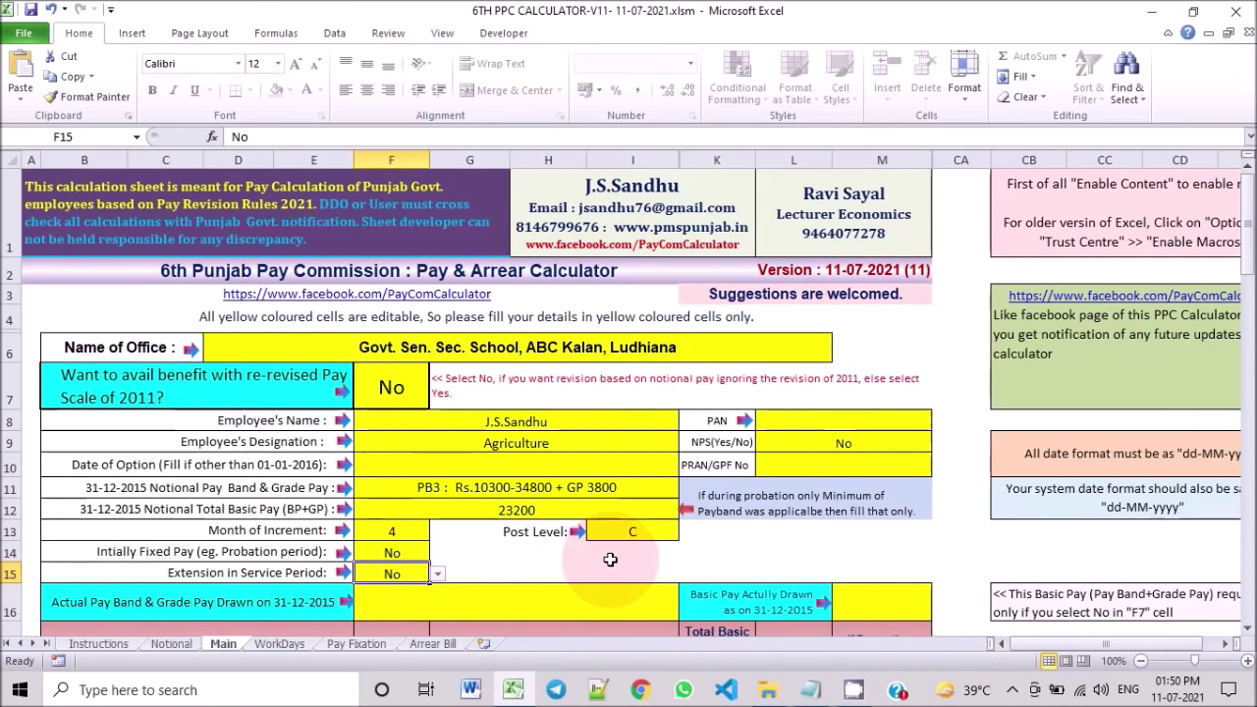
scroll(610, 559, down, 1)
scroll(610, 558, down, 1)
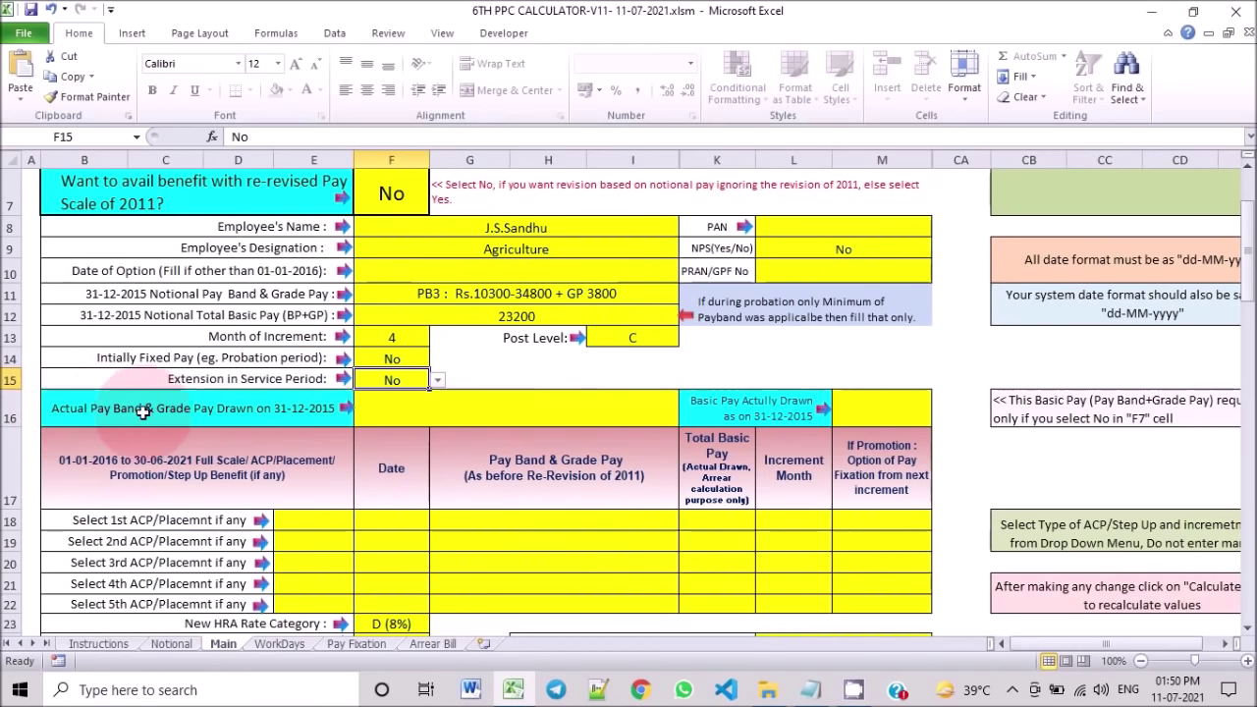
Step: Set the actual 31-12-2015 pay band to PB3 : Rs.10300-34800 + GP 5000 and enter 24000 basic pay in M16
click(414, 419)
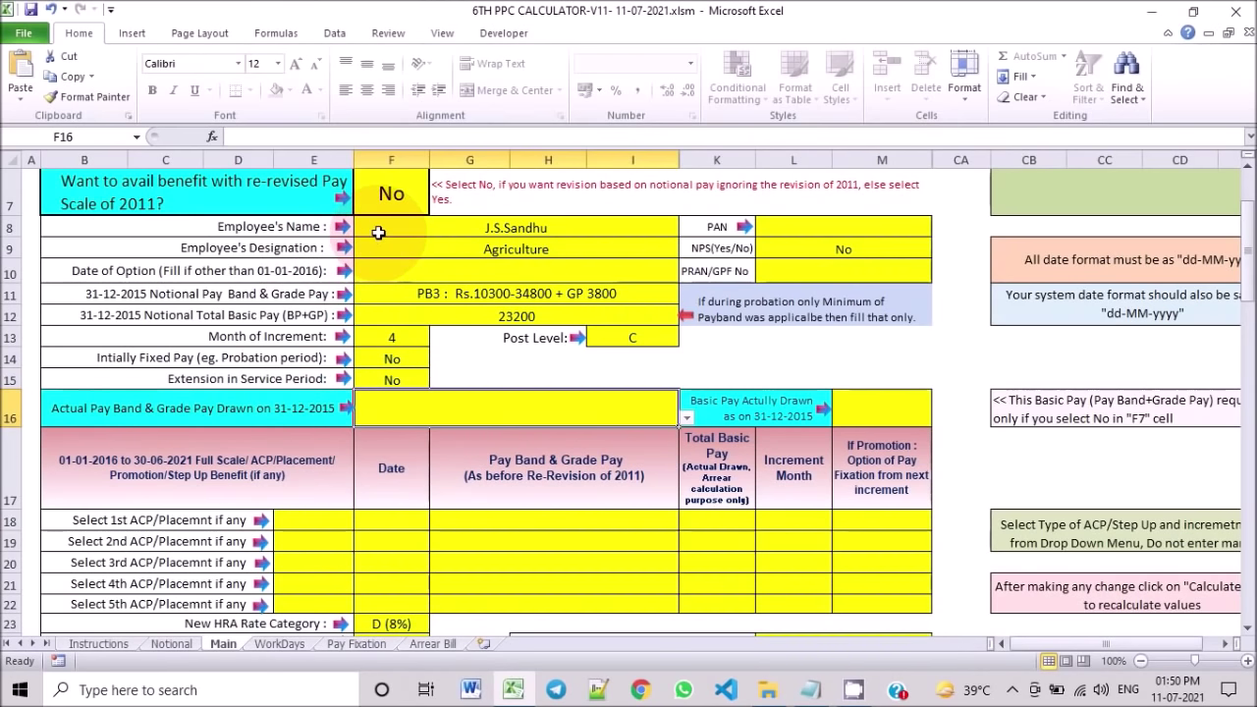
click(685, 420)
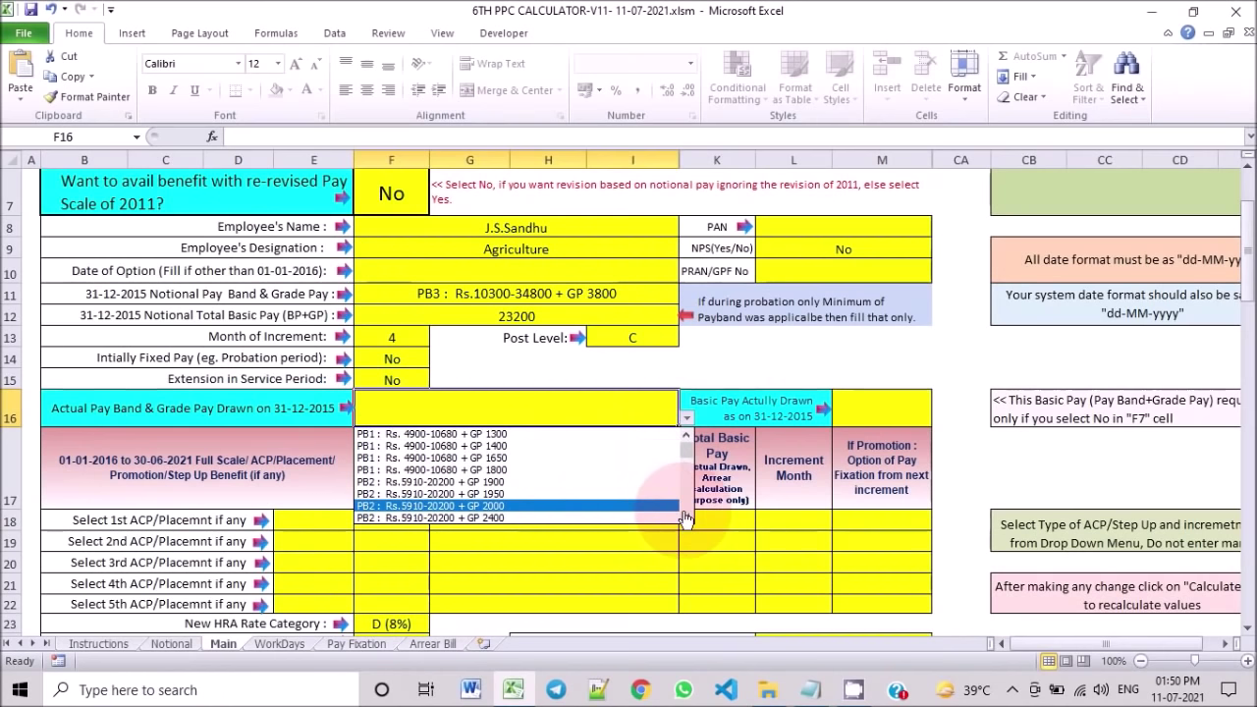
scroll(685, 521, down, 7)
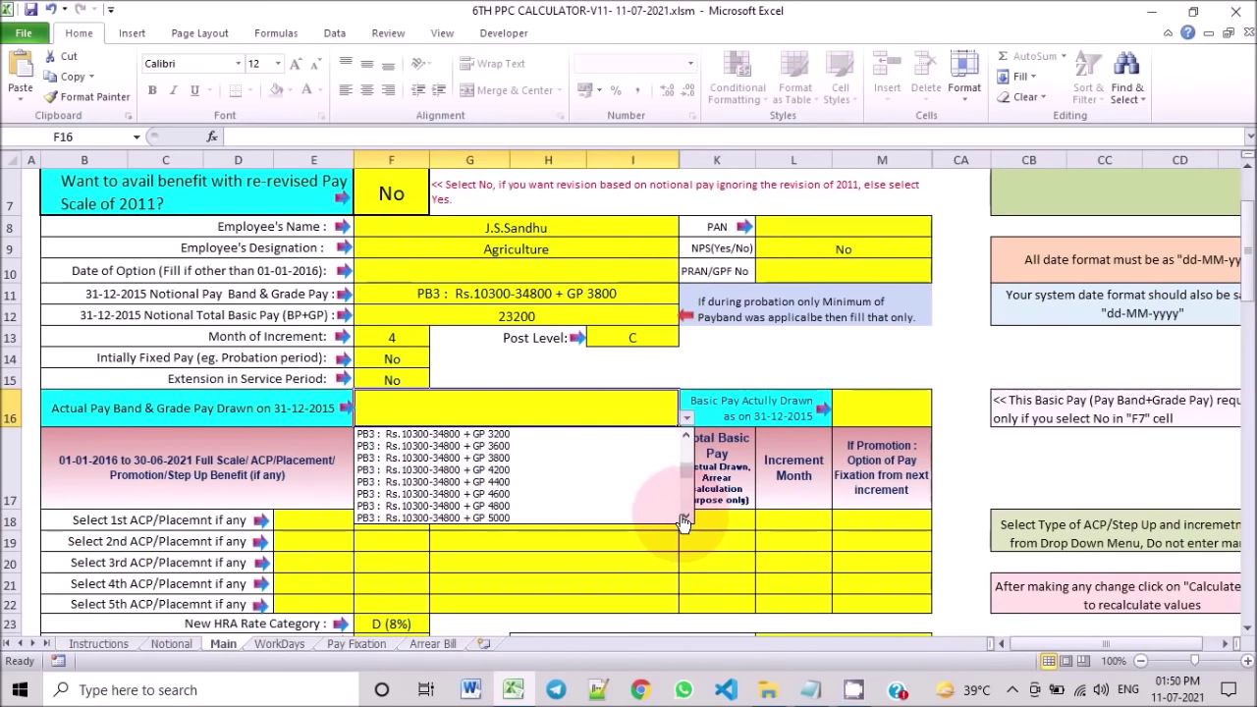
click(599, 517)
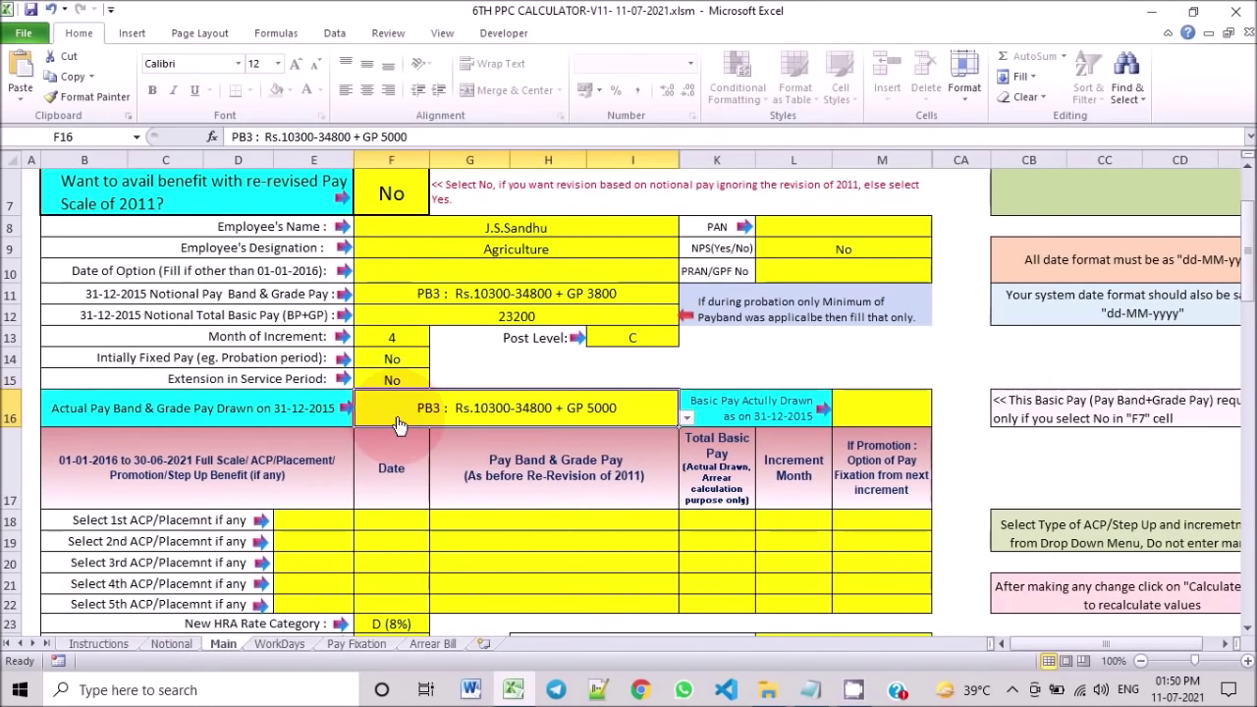
click(870, 408)
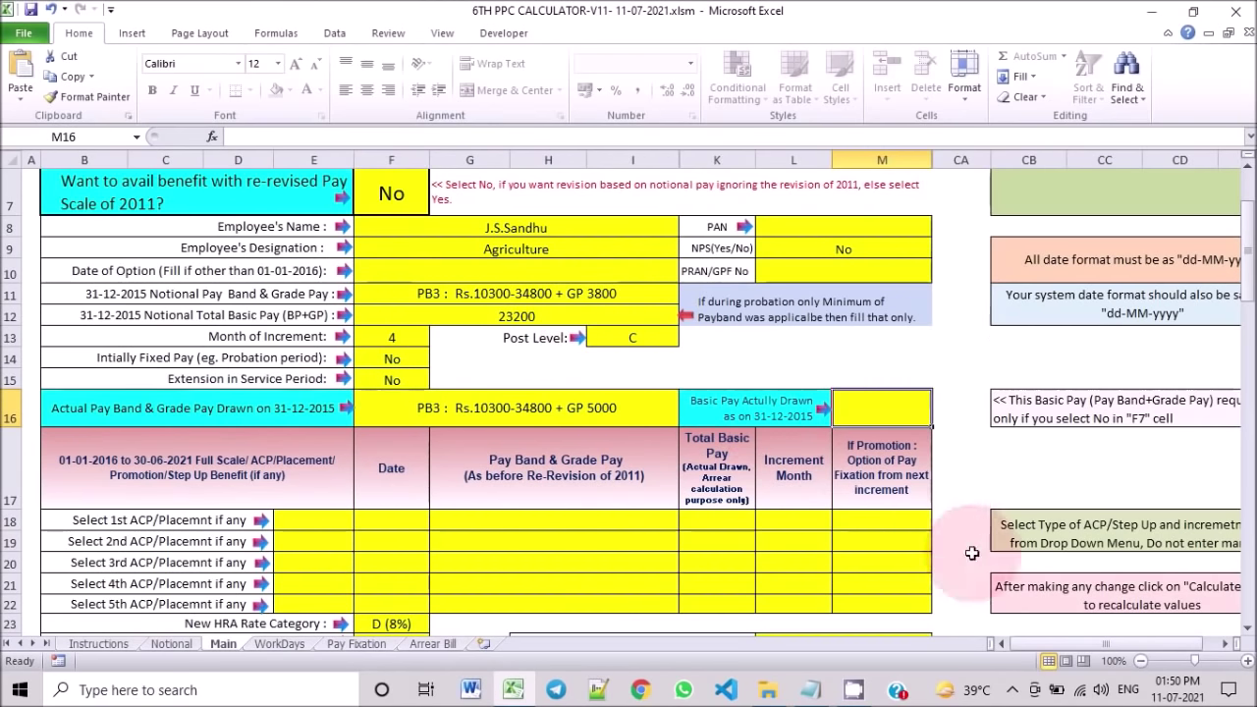
text(24000)
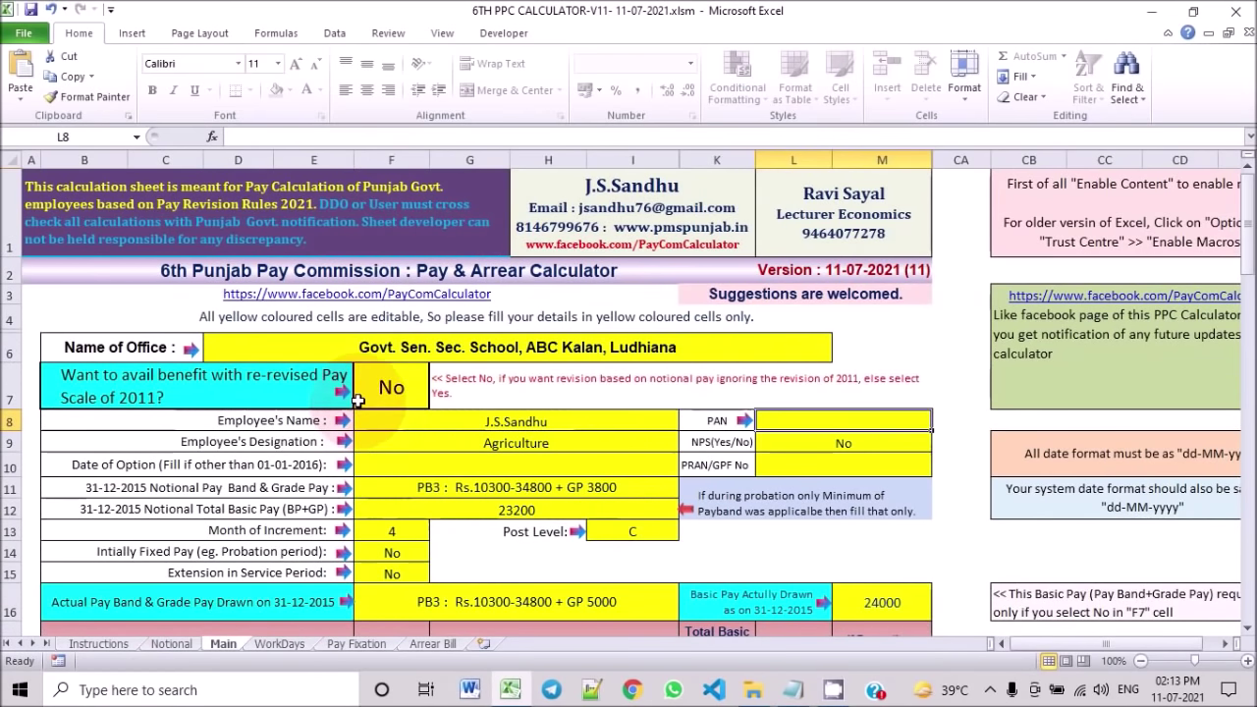
click(390, 393)
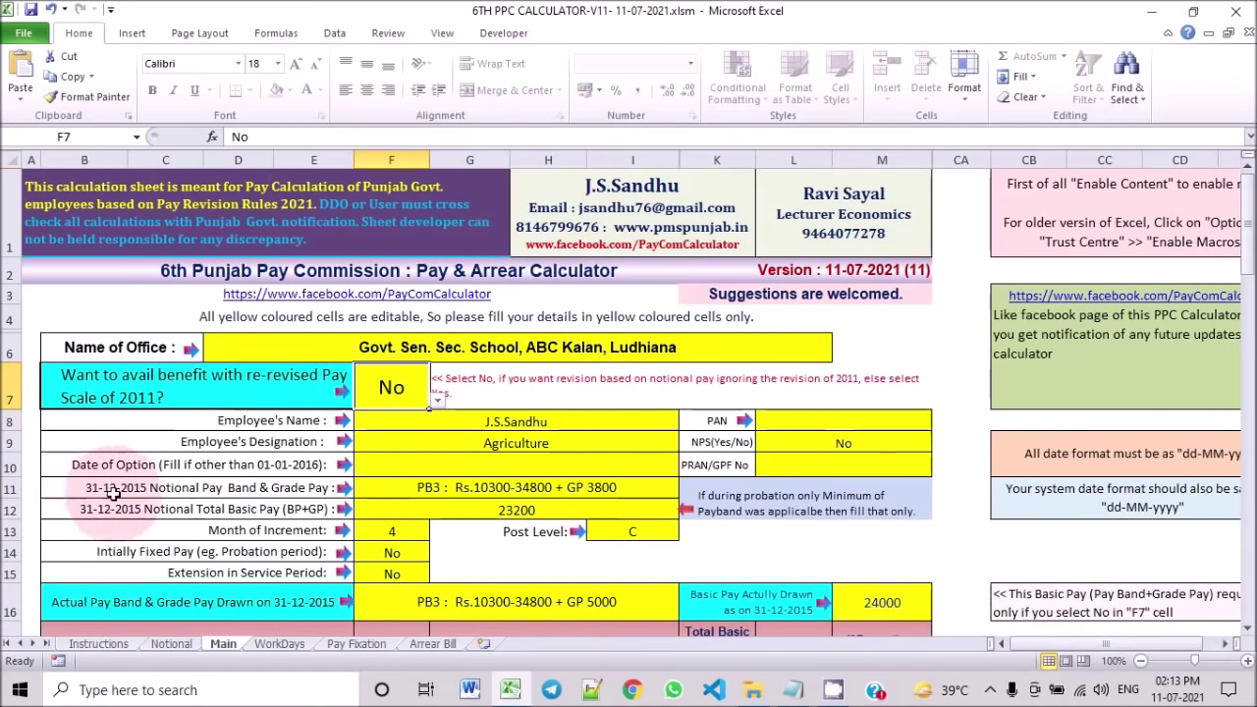
click(424, 488)
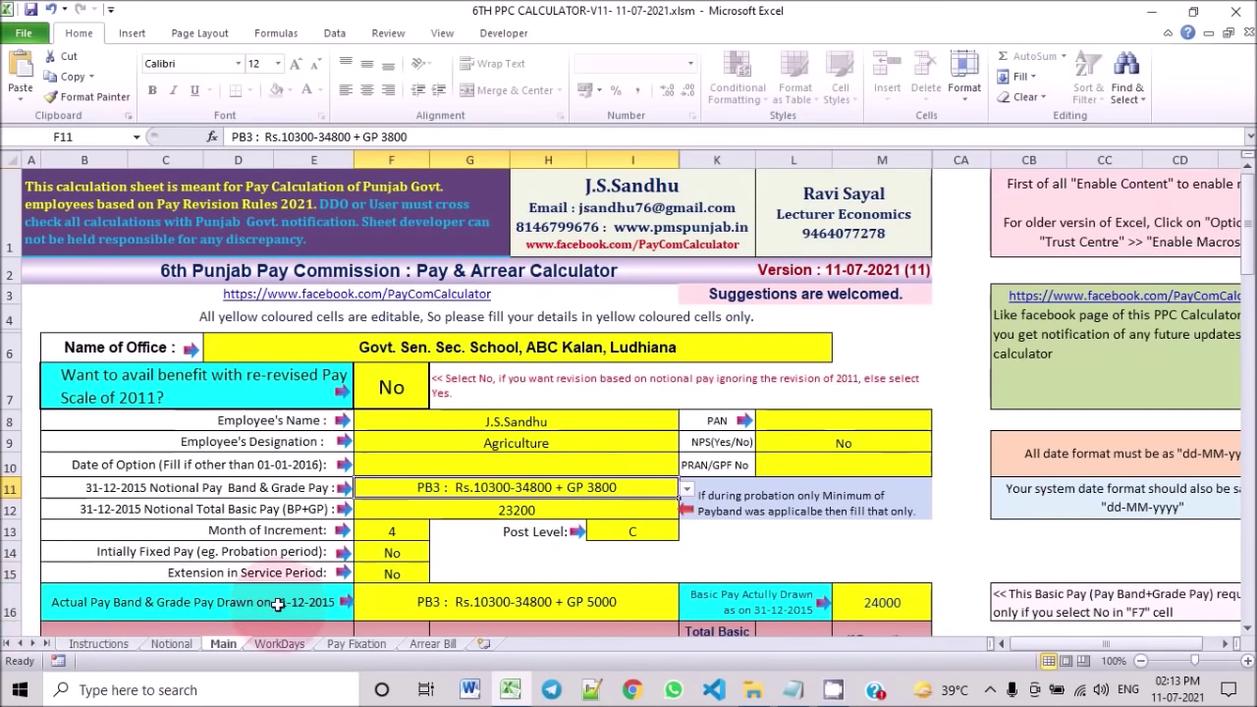
click(442, 603)
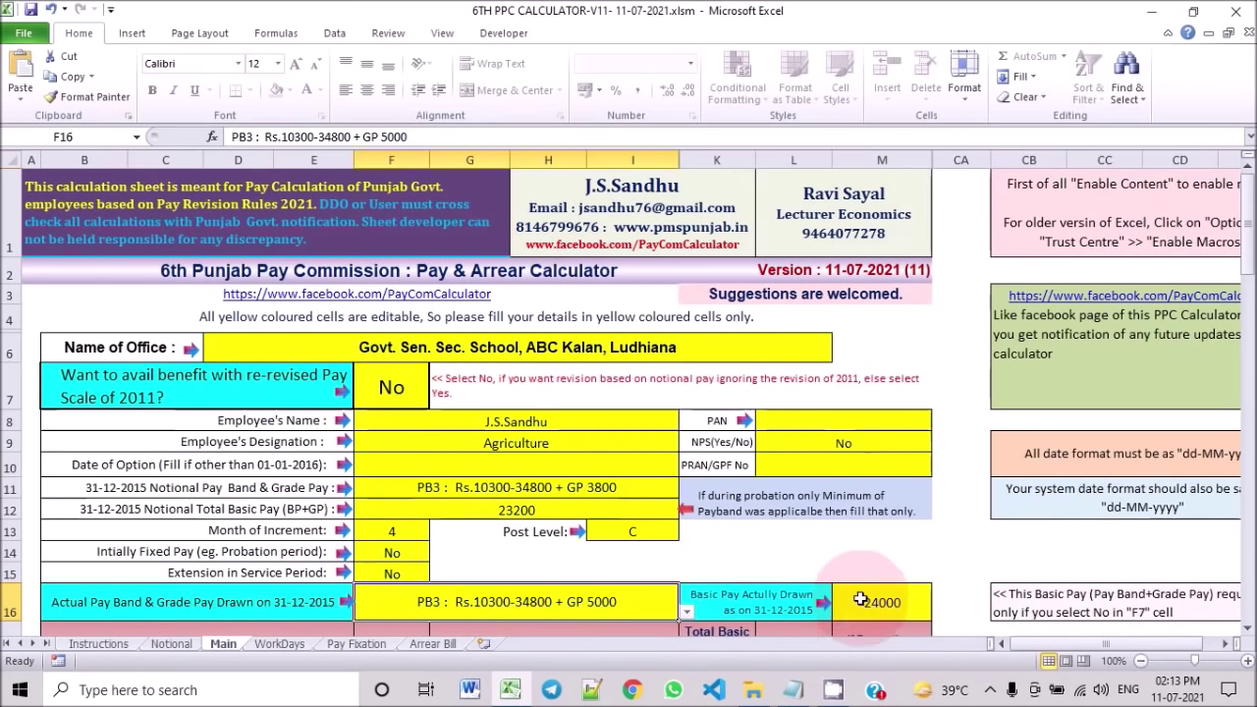
click(415, 393)
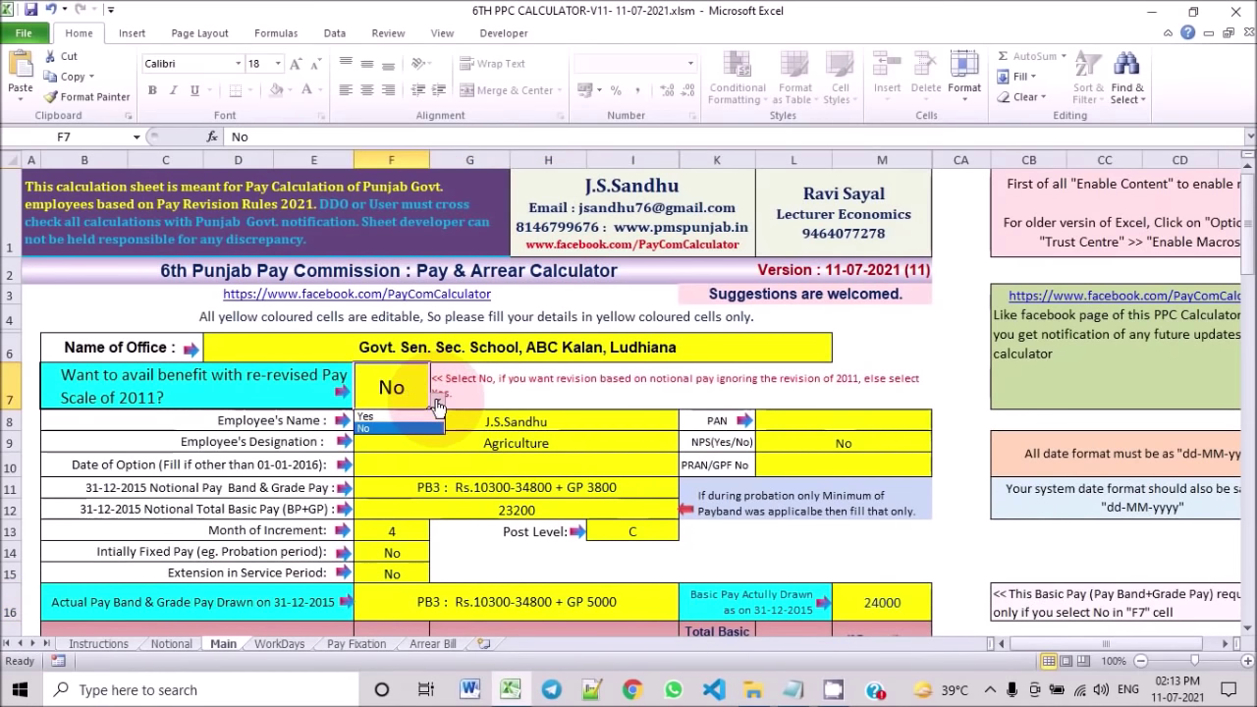
Step: Answer Yes to the re-revised 2011 pay scale in F7 and review rows 11–12
click(432, 417)
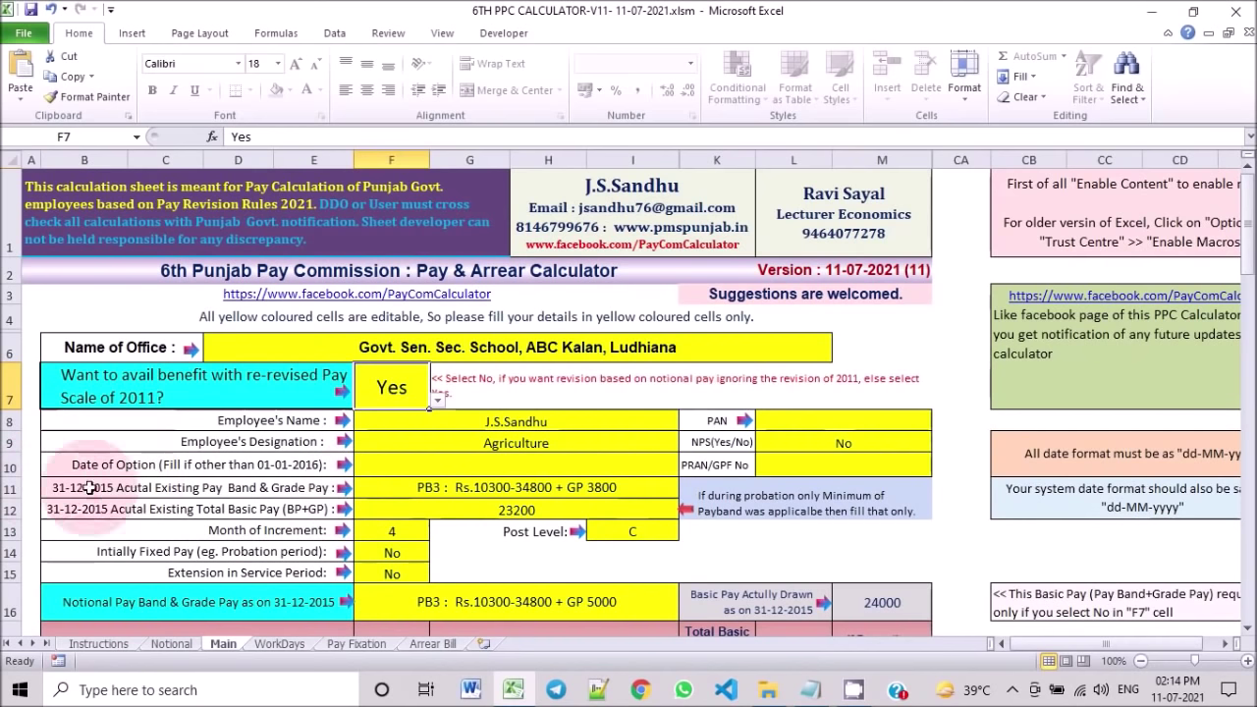
click(382, 486)
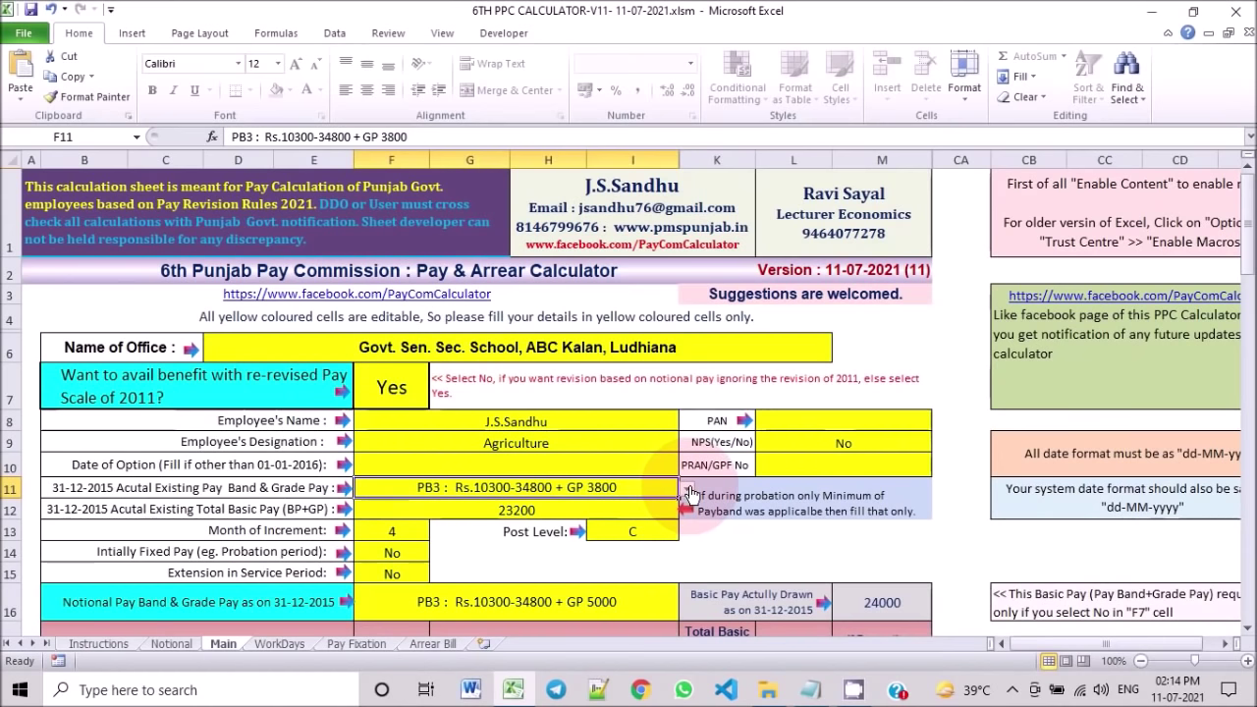
click(522, 511)
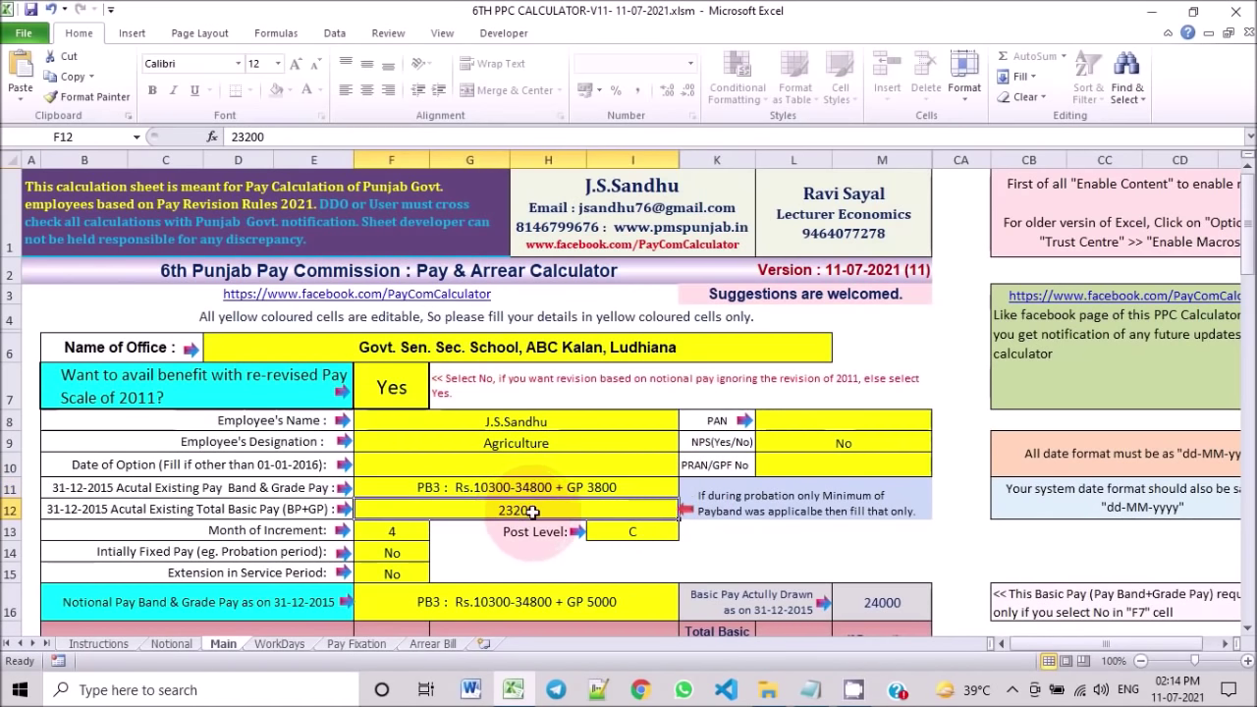
Step: Set the notional 31-12-2015 pay band in F16 to PB3 : Rs.10300-34800 + GP 4200
click(515, 600)
click(687, 610)
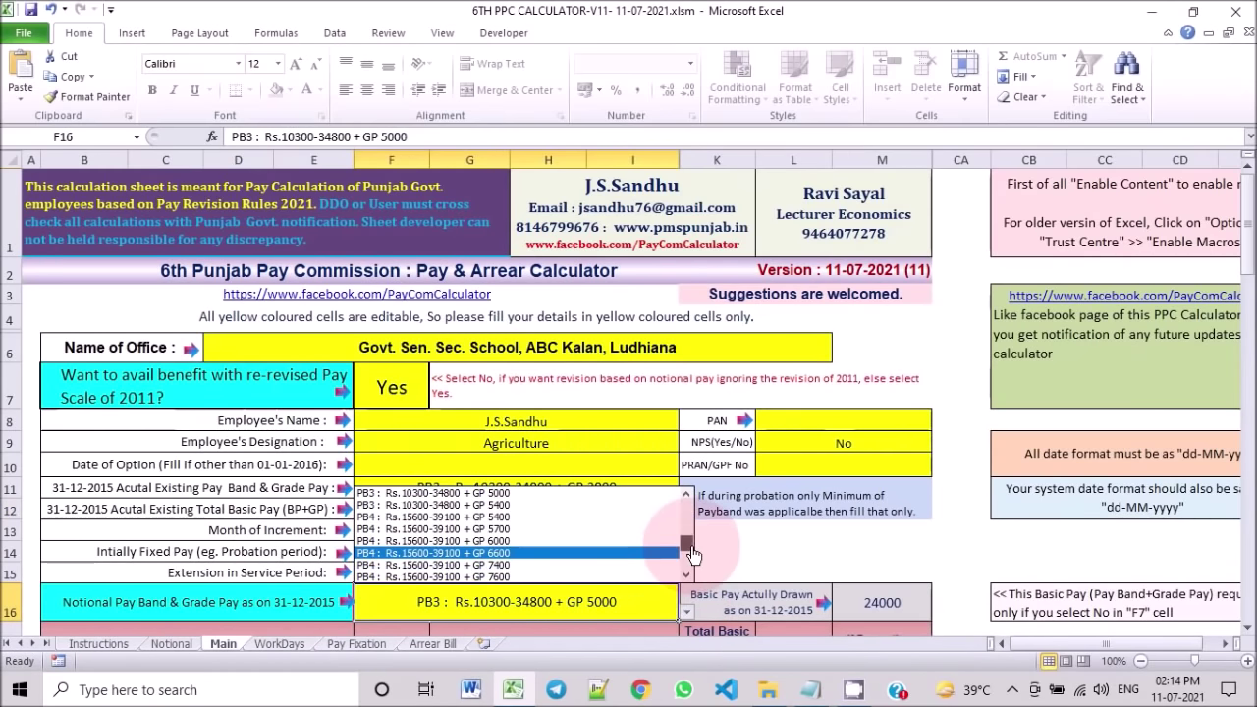
drag(693, 555, 692, 535)
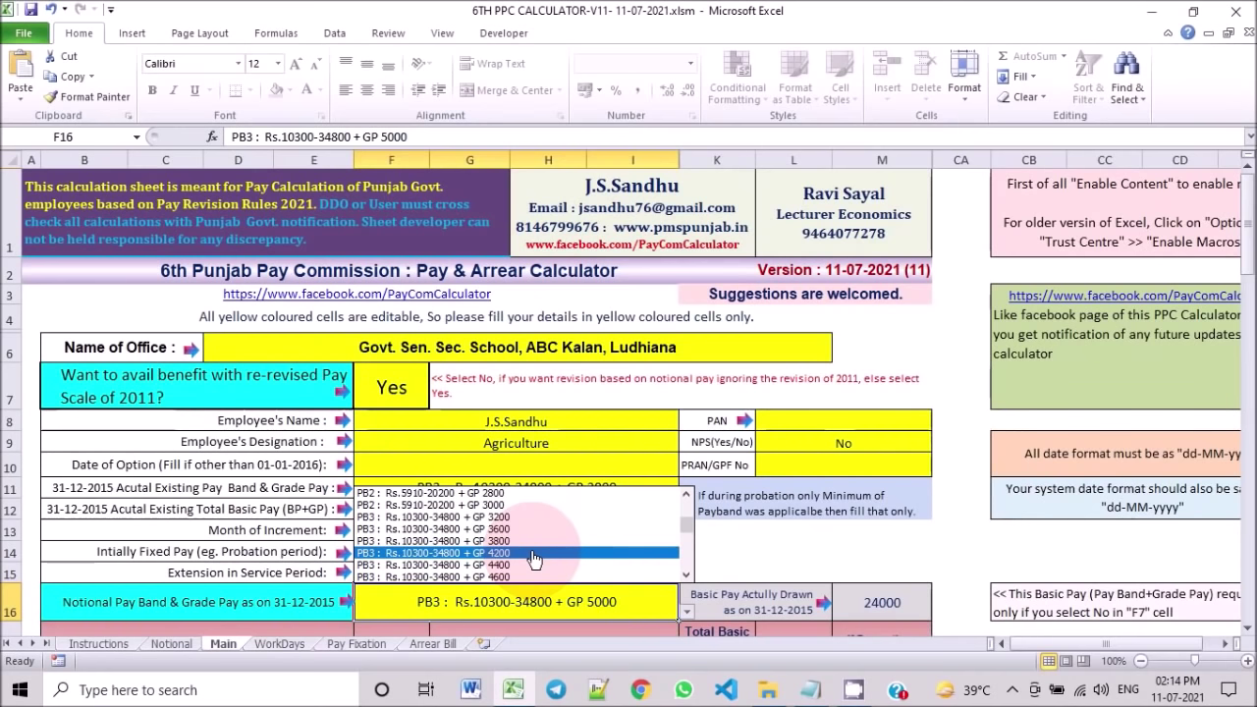
click(531, 555)
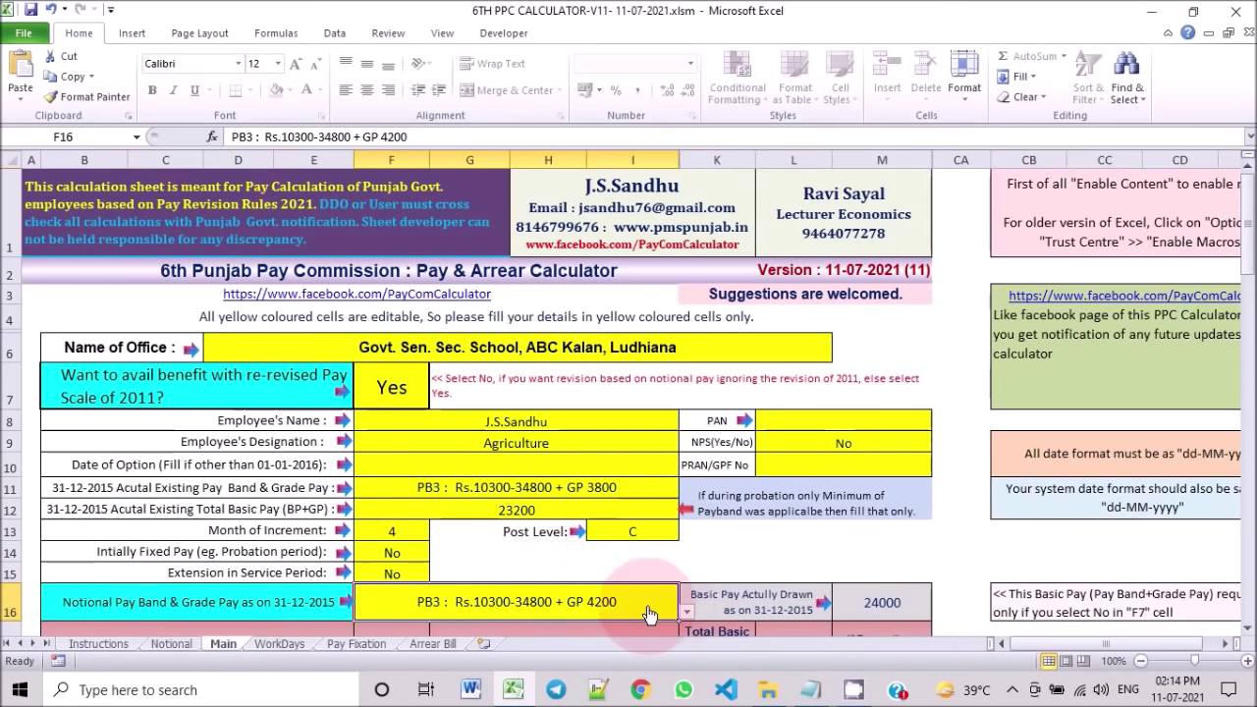
click(686, 616)
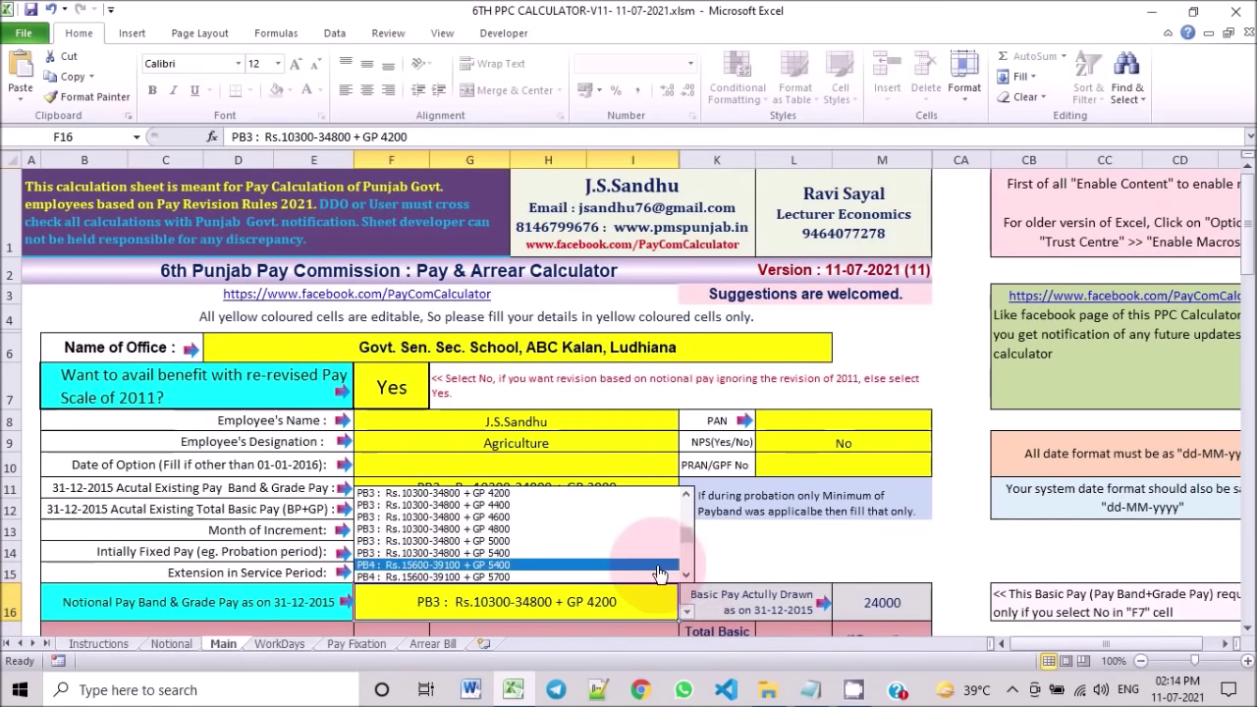
click(675, 502)
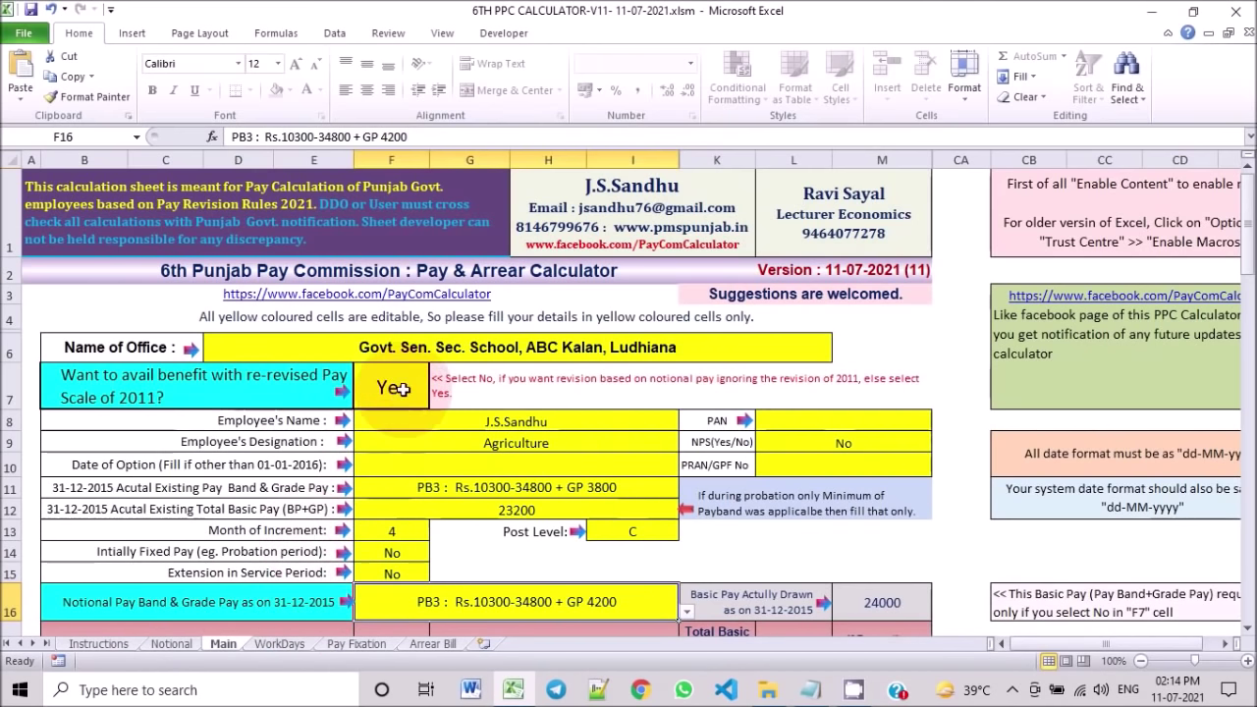
Step: Review rows 11–12 and F16, then change F7's re-revised 2011 answer to No
drag(394, 493, 393, 509)
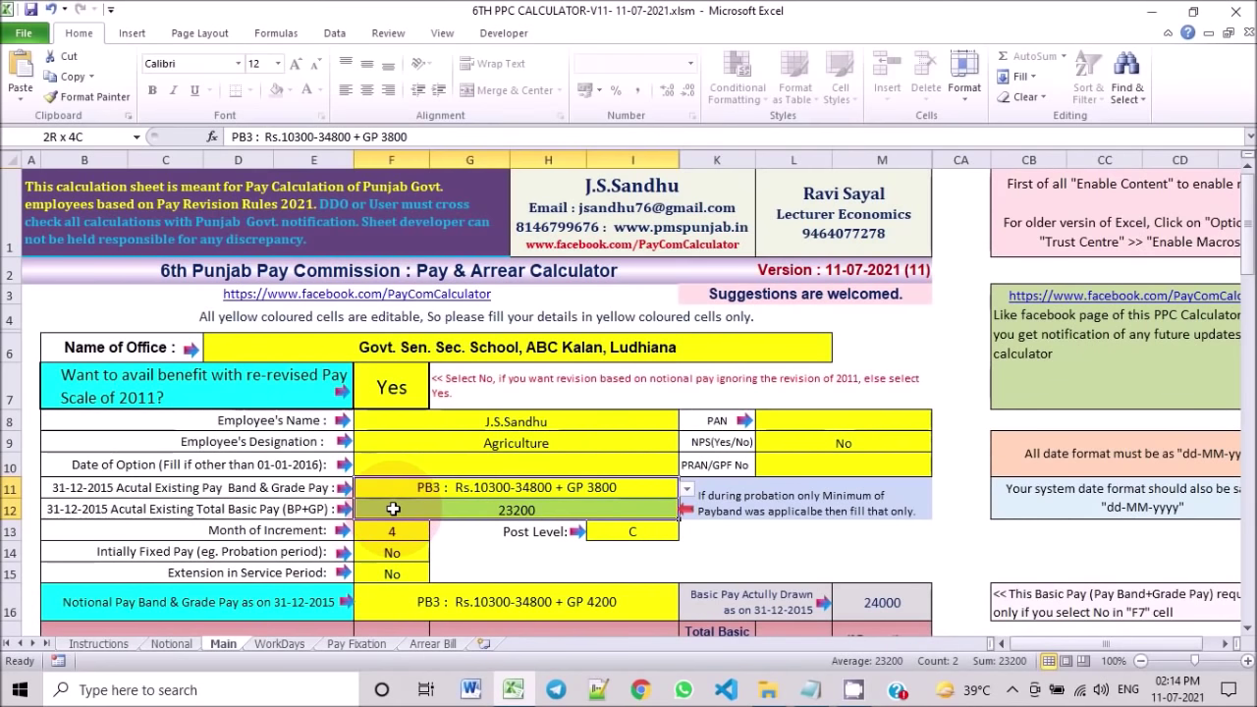
drag(393, 508, 387, 513)
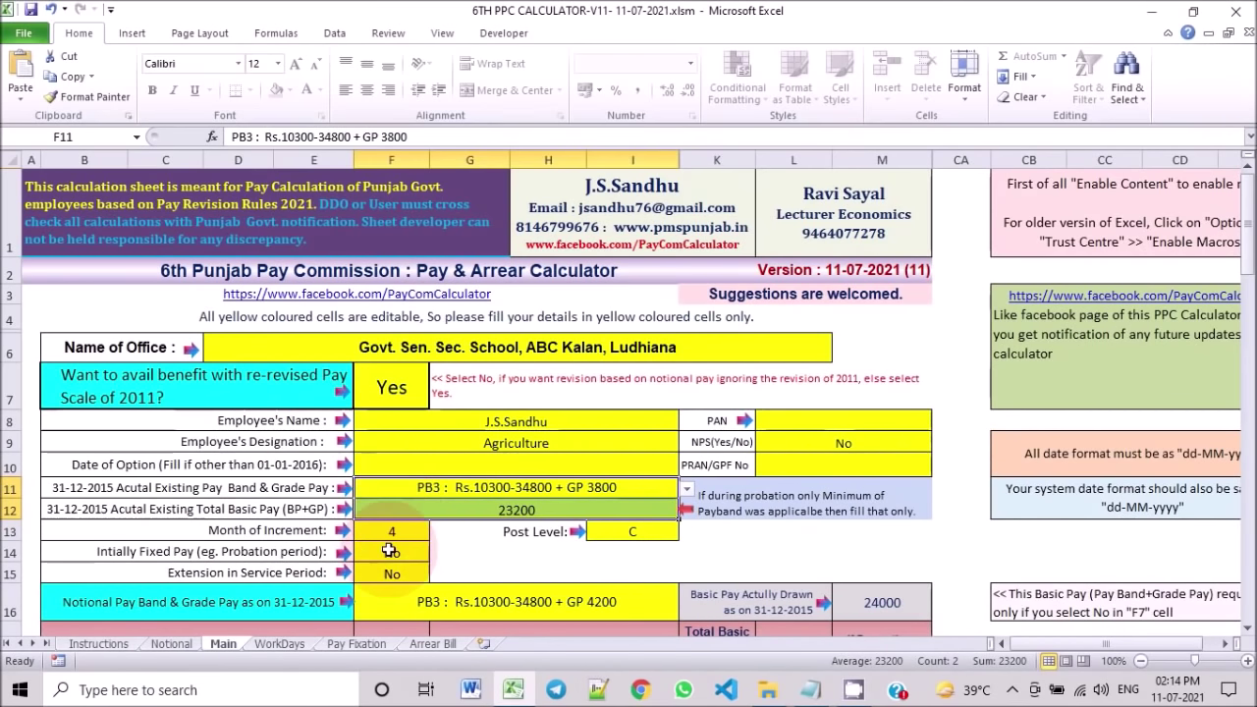
click(387, 607)
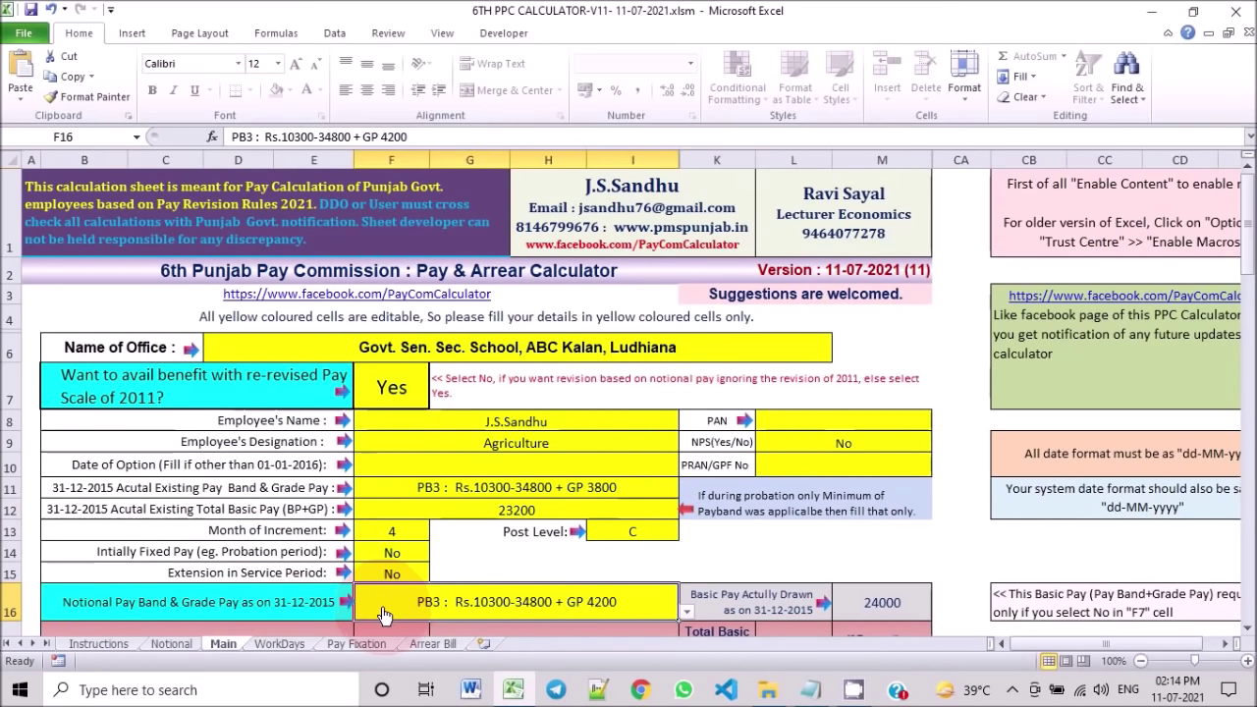
click(392, 387)
click(437, 400)
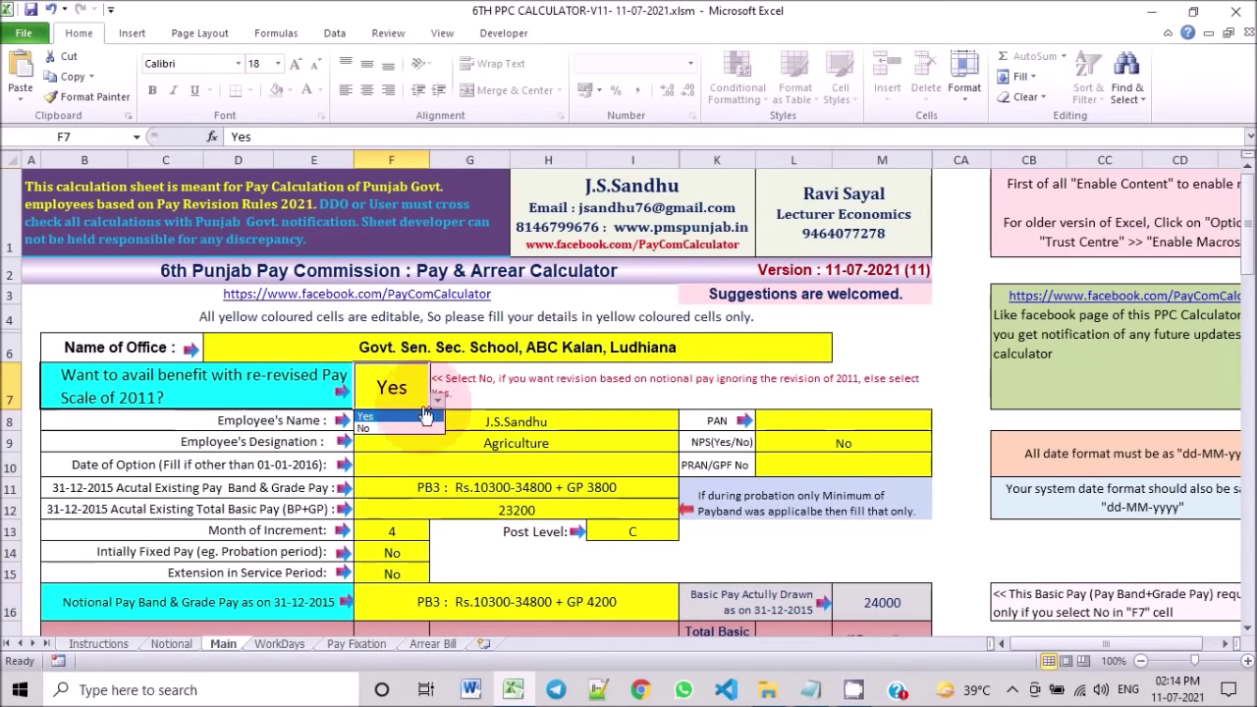
click(373, 428)
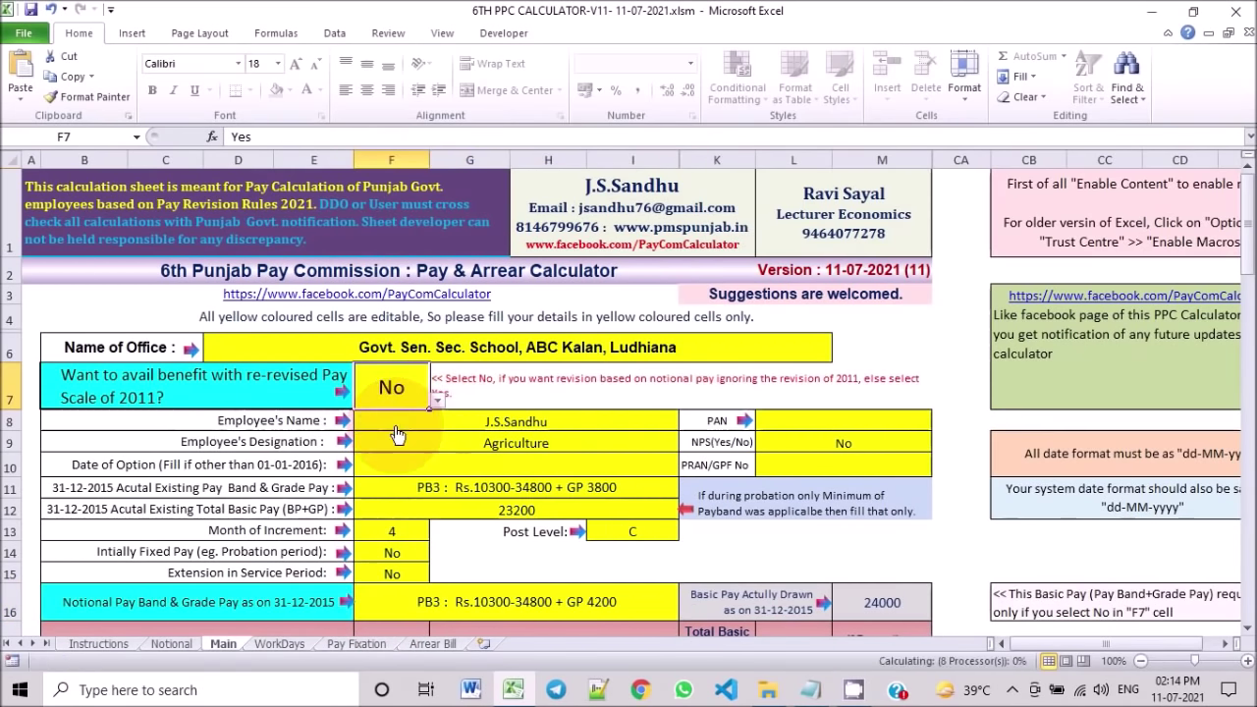
Step: Recheck rows 11–12 and F16, keeping F7's answer at No
click(402, 492)
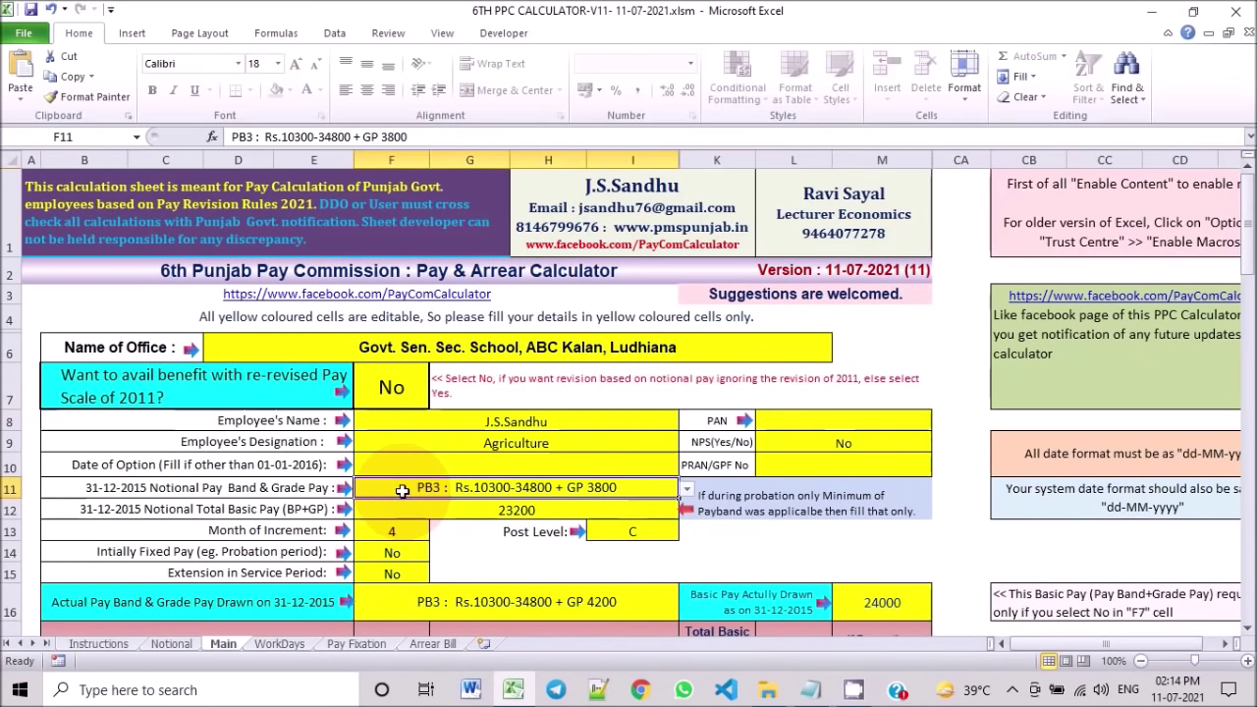
drag(402, 492, 402, 503)
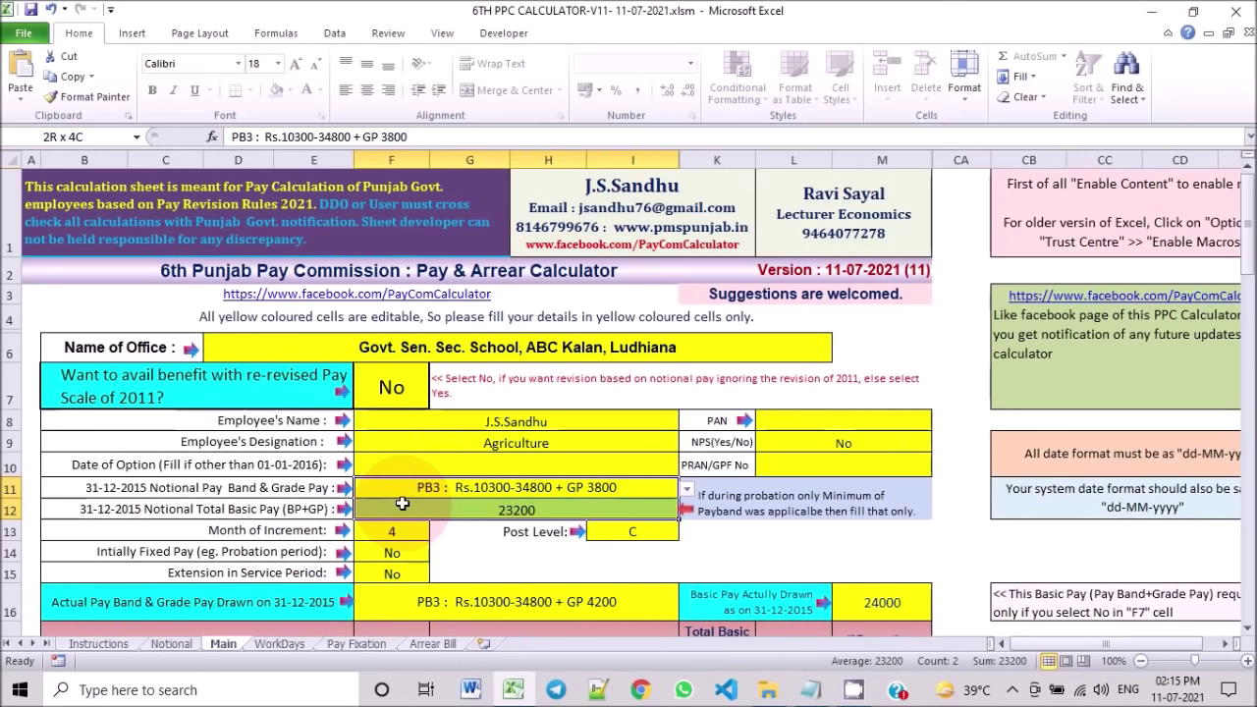
drag(402, 504, 401, 506)
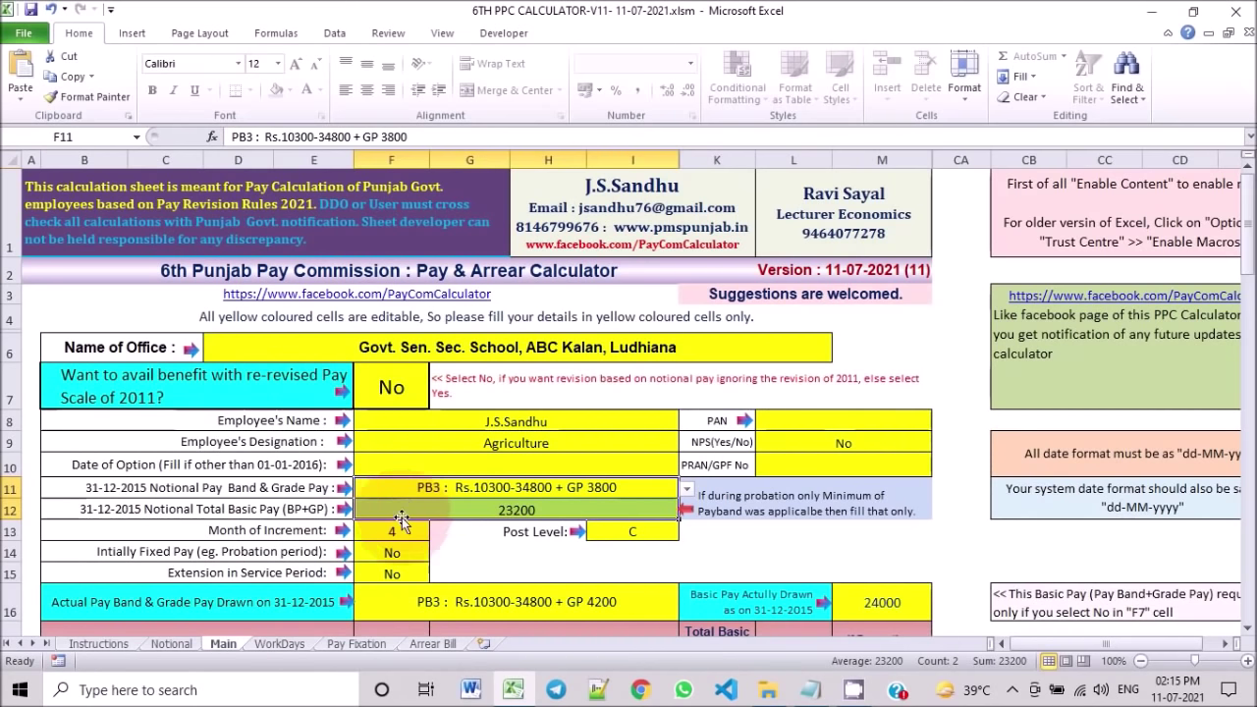
click(394, 609)
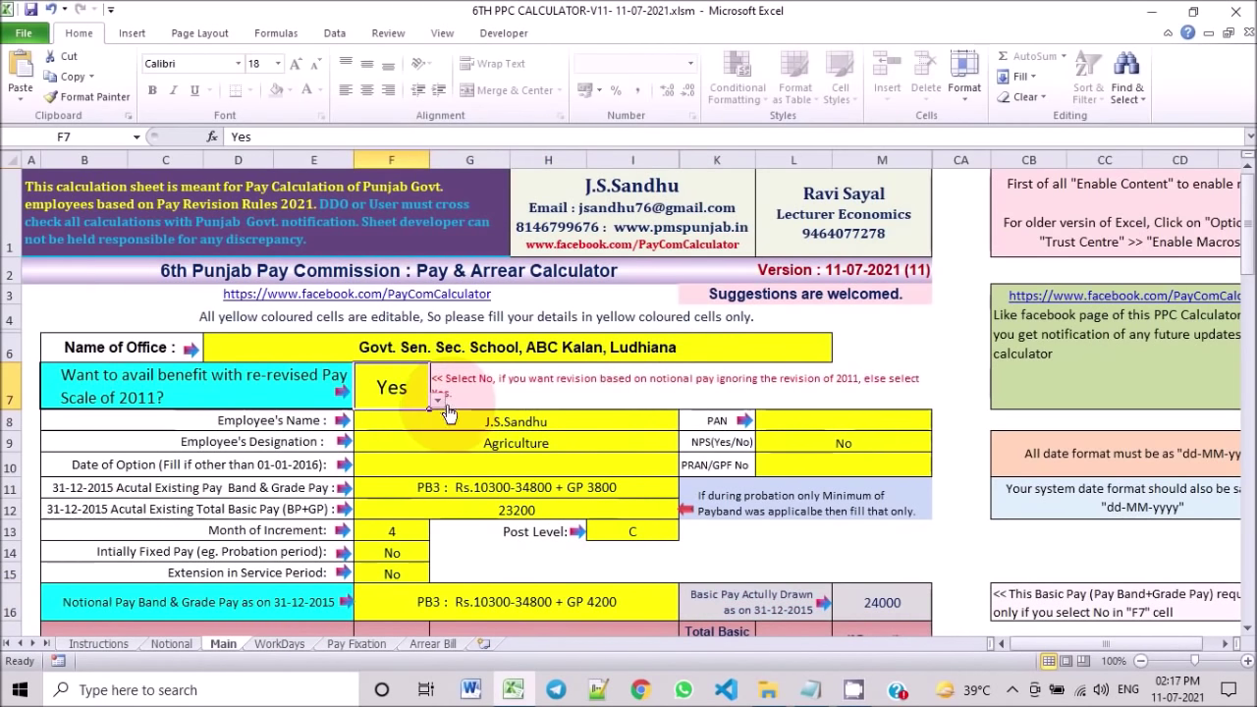
click(438, 400)
click(406, 430)
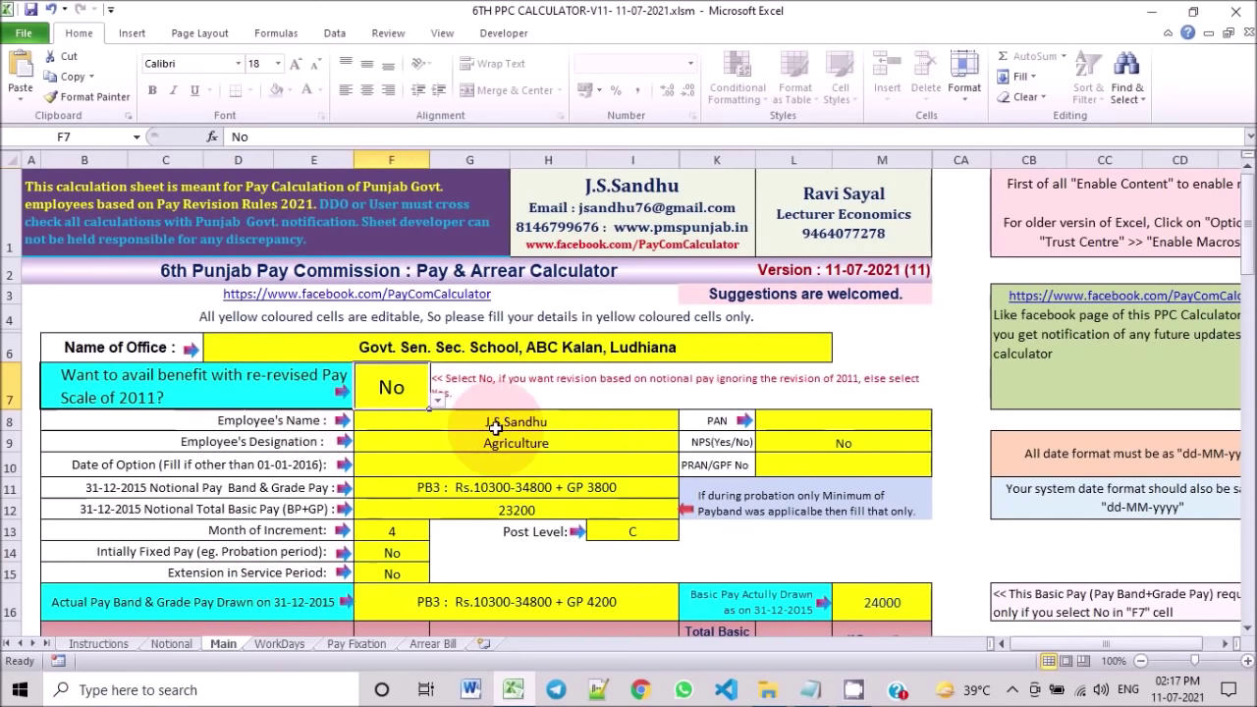
Step: Temporarily switch F7's re-revised 2011 answer to Yes to compare the figures
scroll(496, 429, down, 3)
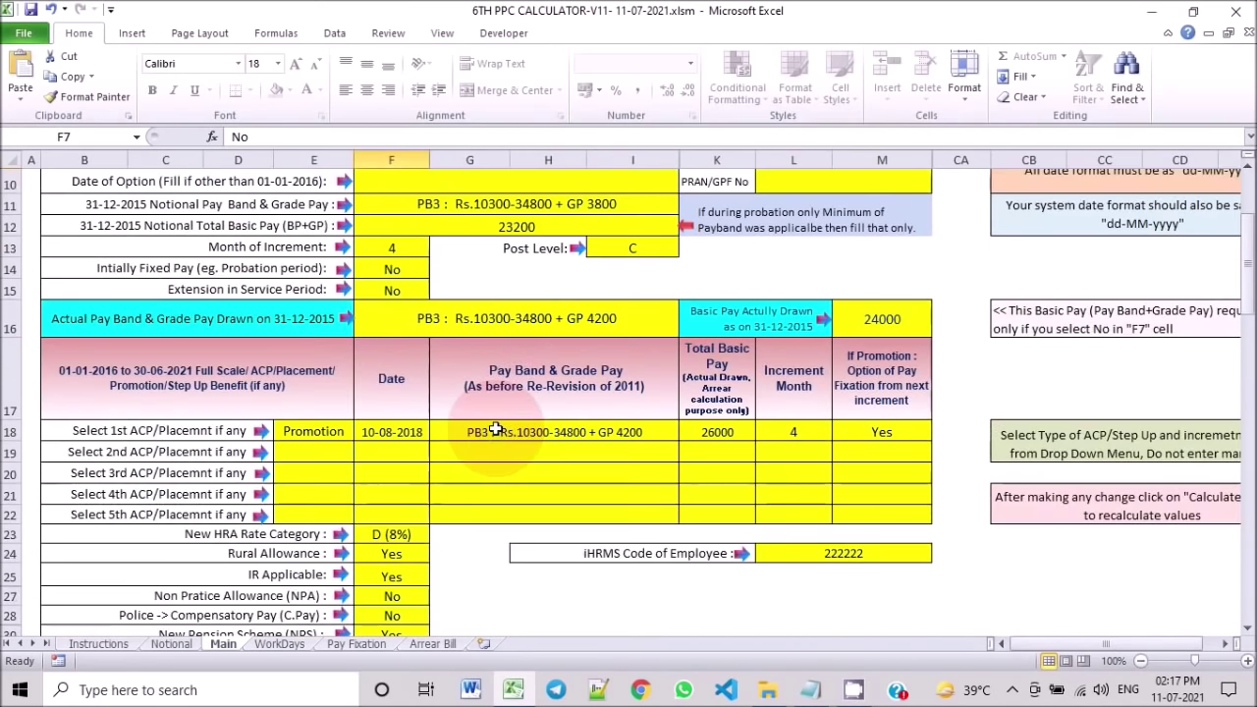
scroll(496, 430, down, 4)
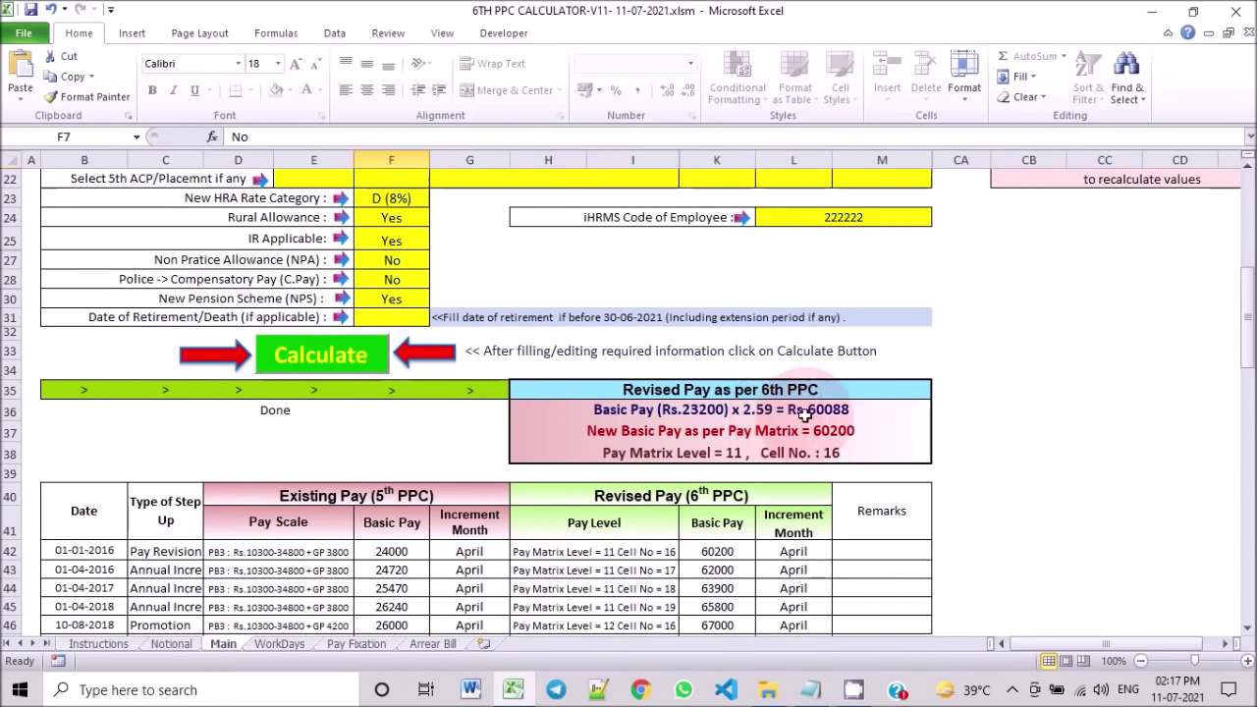
scroll(802, 416, up, 5)
scroll(803, 416, up, 2)
click(437, 400)
click(416, 419)
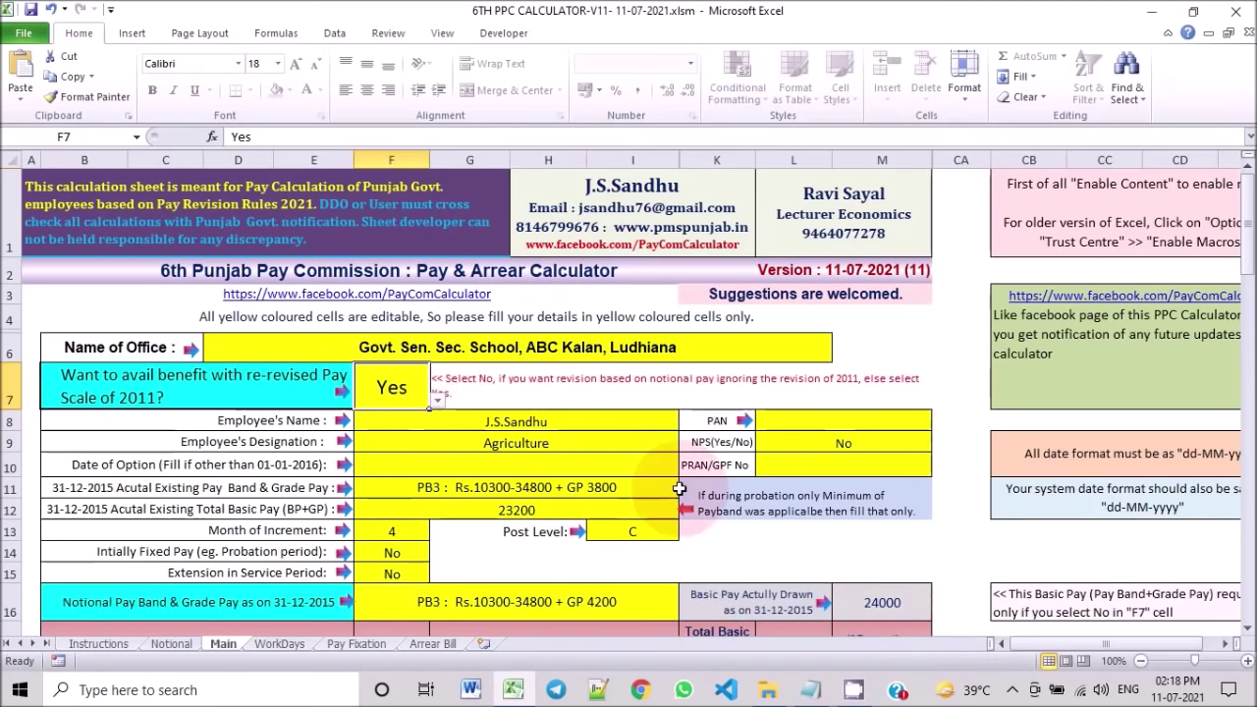
Step: Set F7 back to No, declining the re-revised pay scale benefit
scroll(752, 603, down, 7)
scroll(752, 528, down, 1)
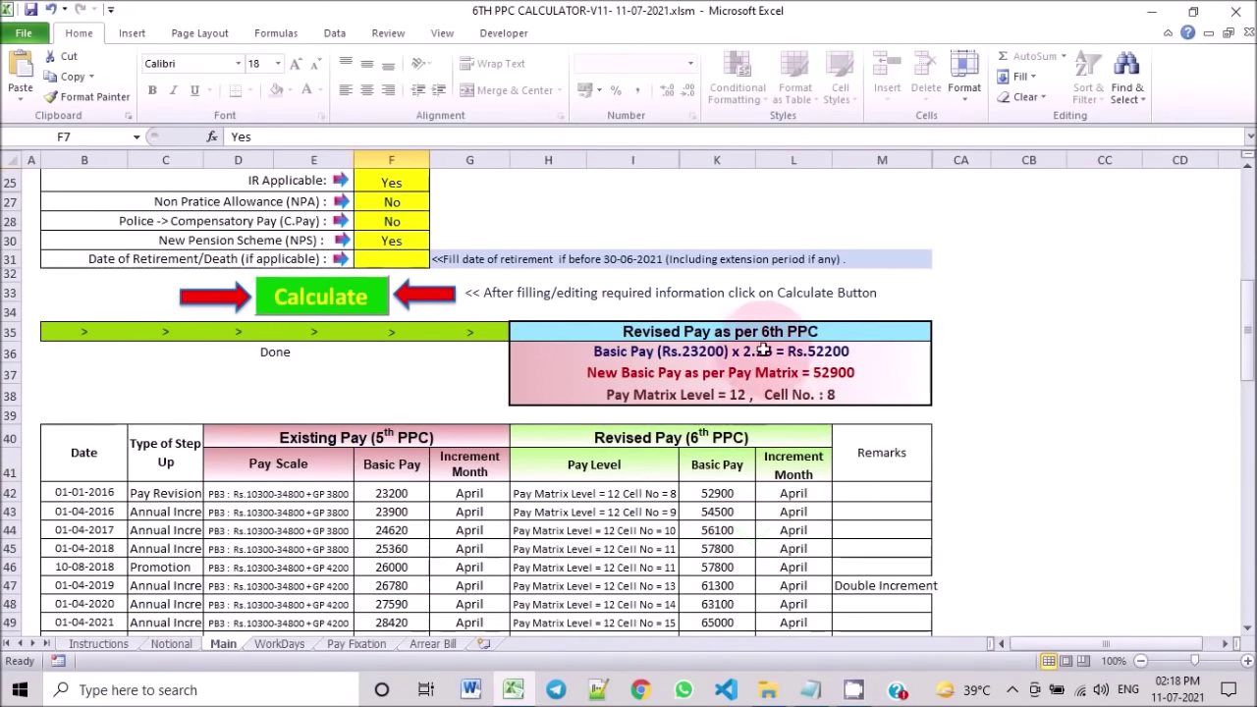
scroll(772, 377, up, 4)
scroll(772, 377, up, 4)
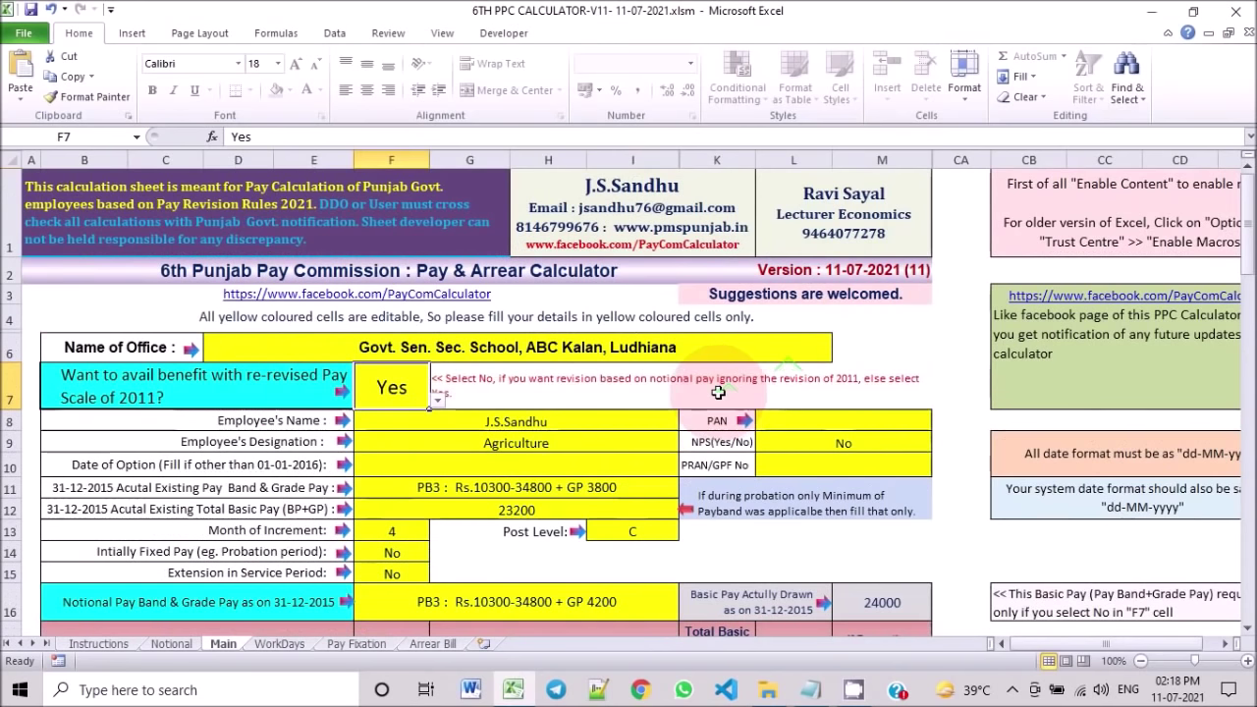
click(438, 401)
click(407, 432)
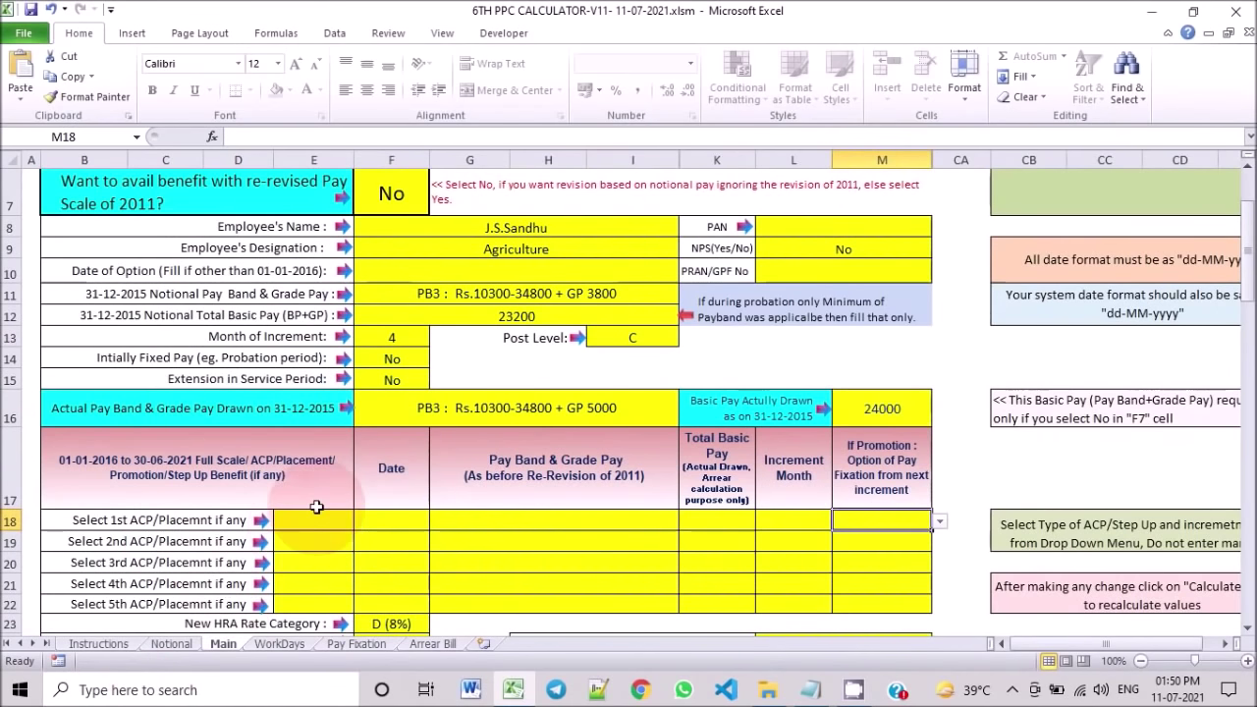
scroll(324, 491, down, 2)
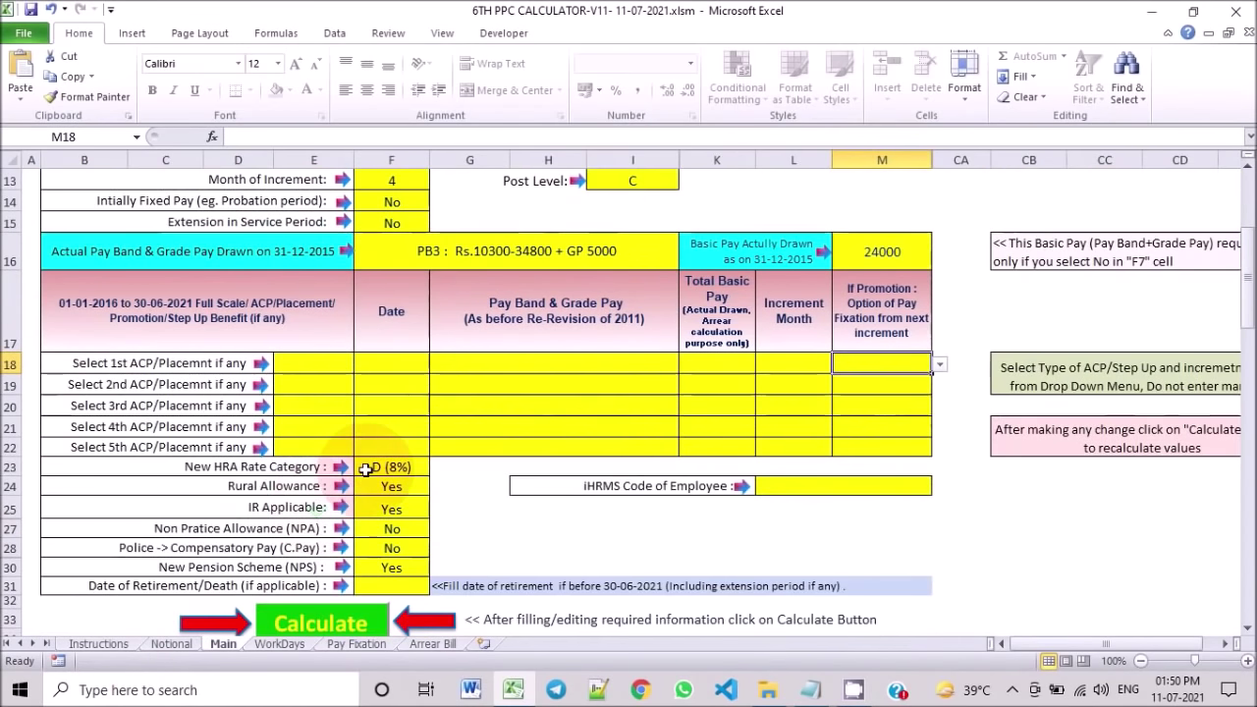
Step: Choose Promotion as the 1st ACP/Placement type in E18, replacing a brief Full Scale pick
scroll(443, 438, up, 1)
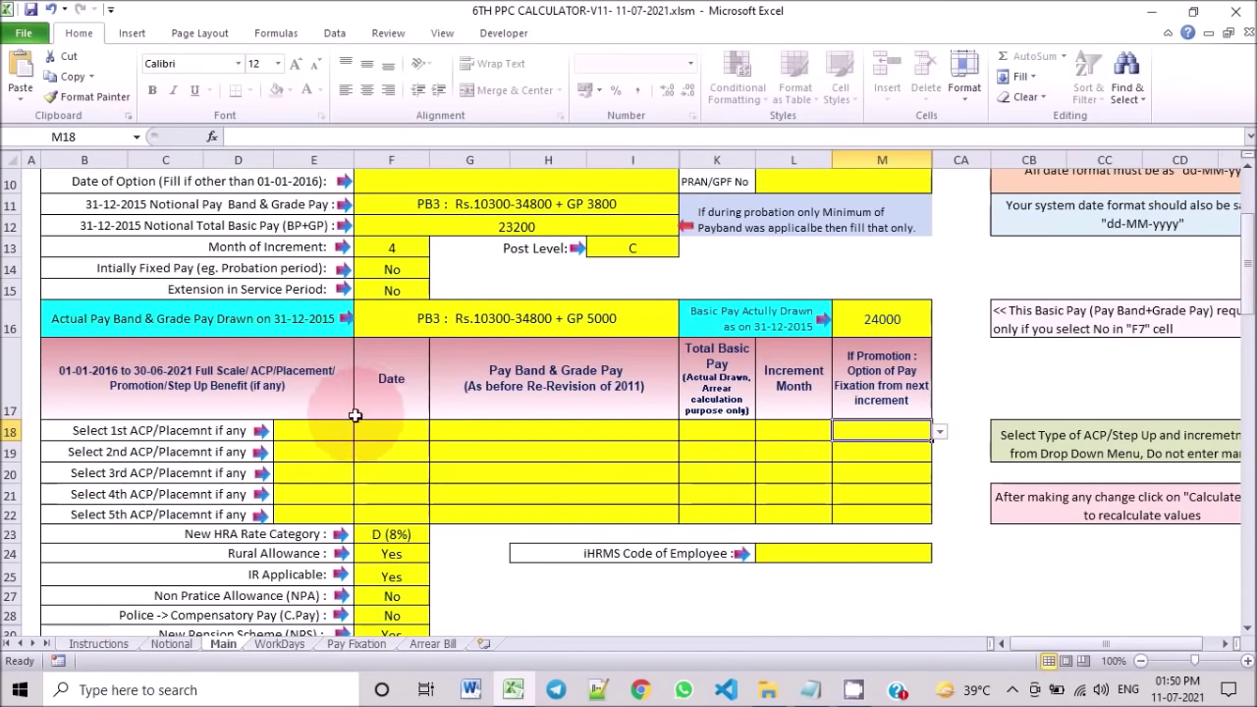
click(346, 432)
click(362, 432)
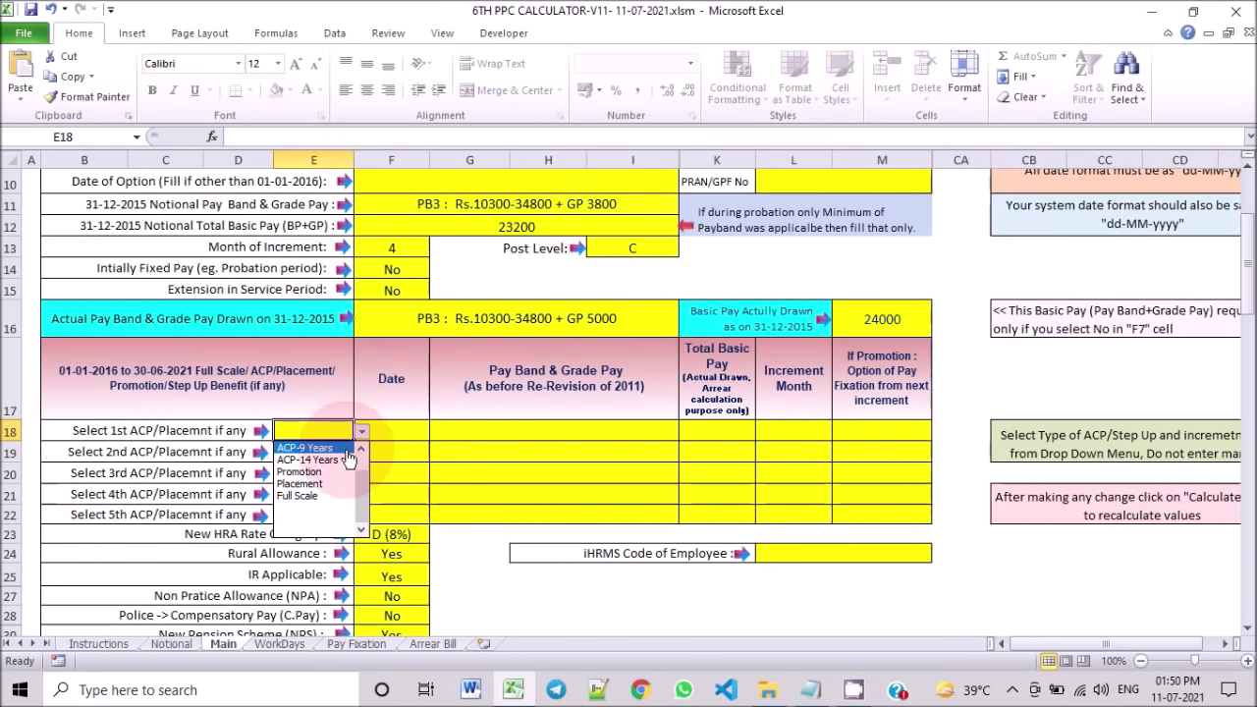
scroll(350, 468, up, 1)
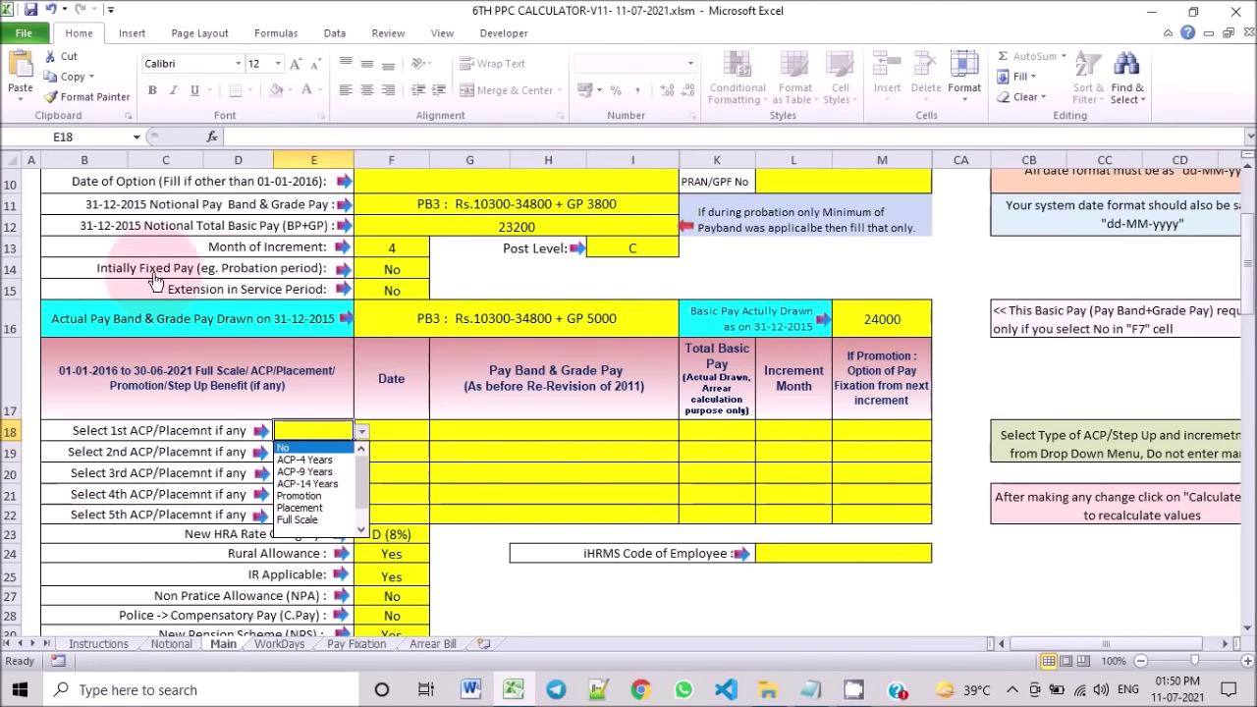
click(385, 269)
click(418, 269)
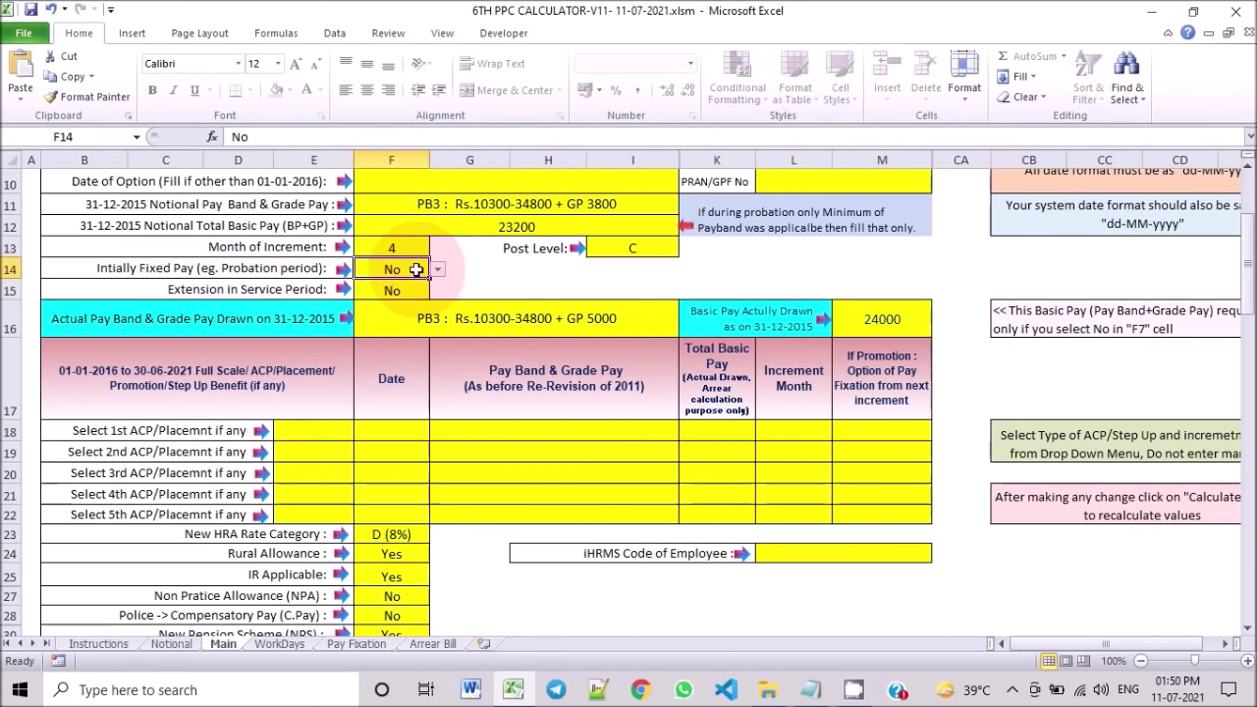
click(332, 429)
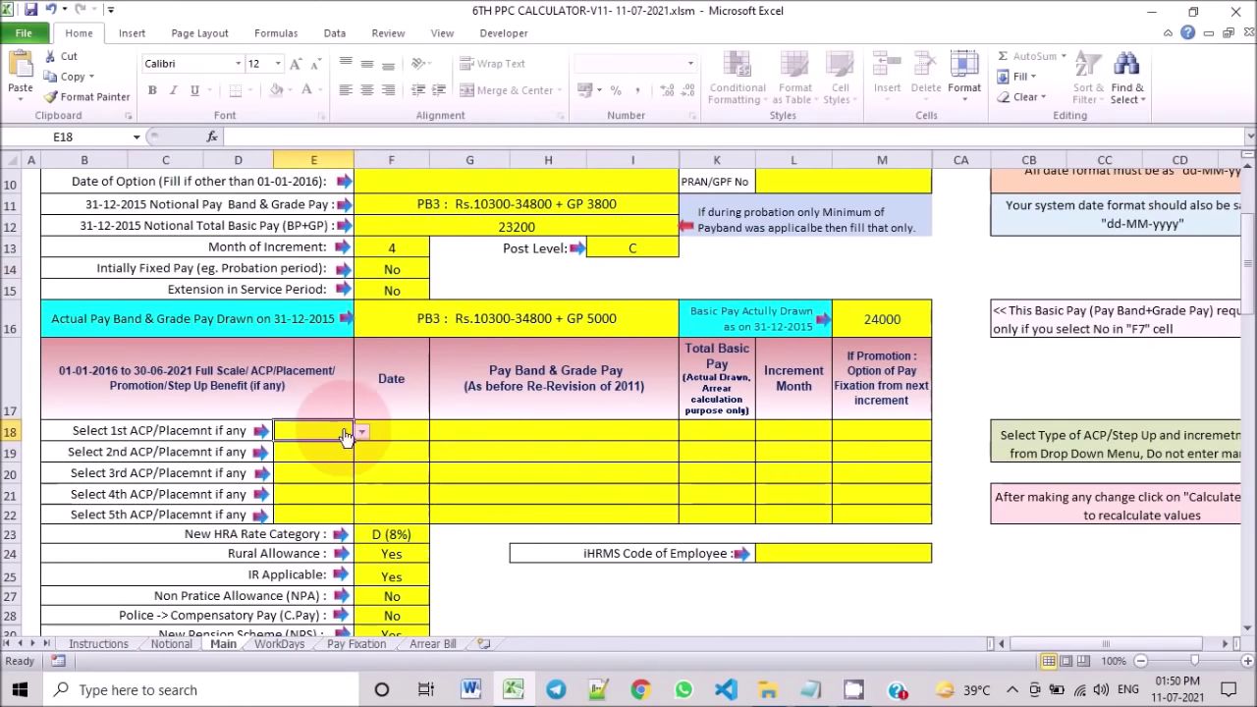
click(363, 433)
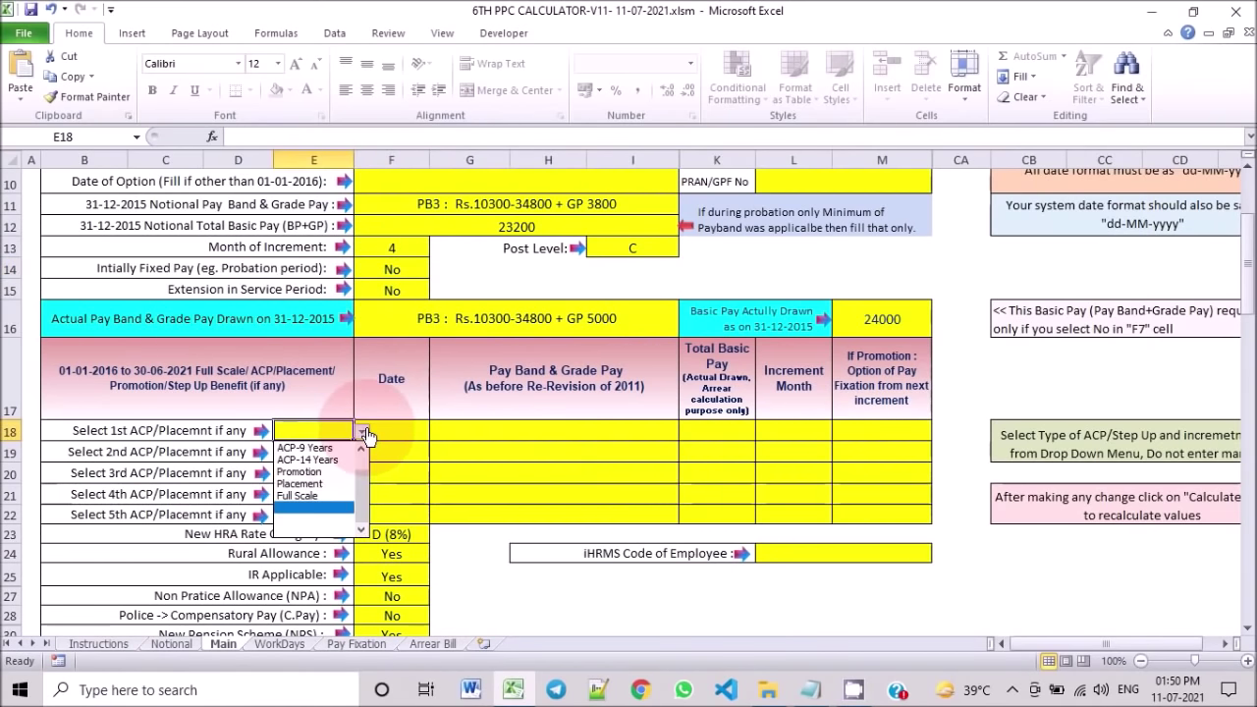
click(329, 496)
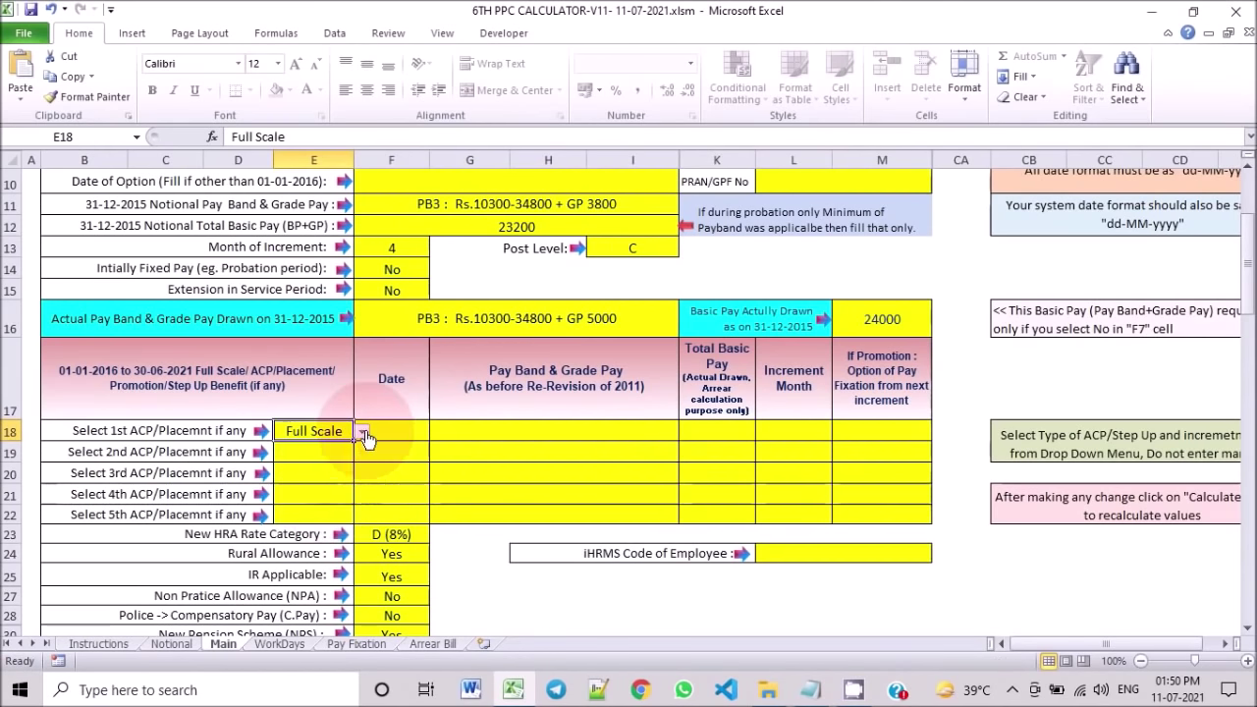
click(362, 432)
click(333, 474)
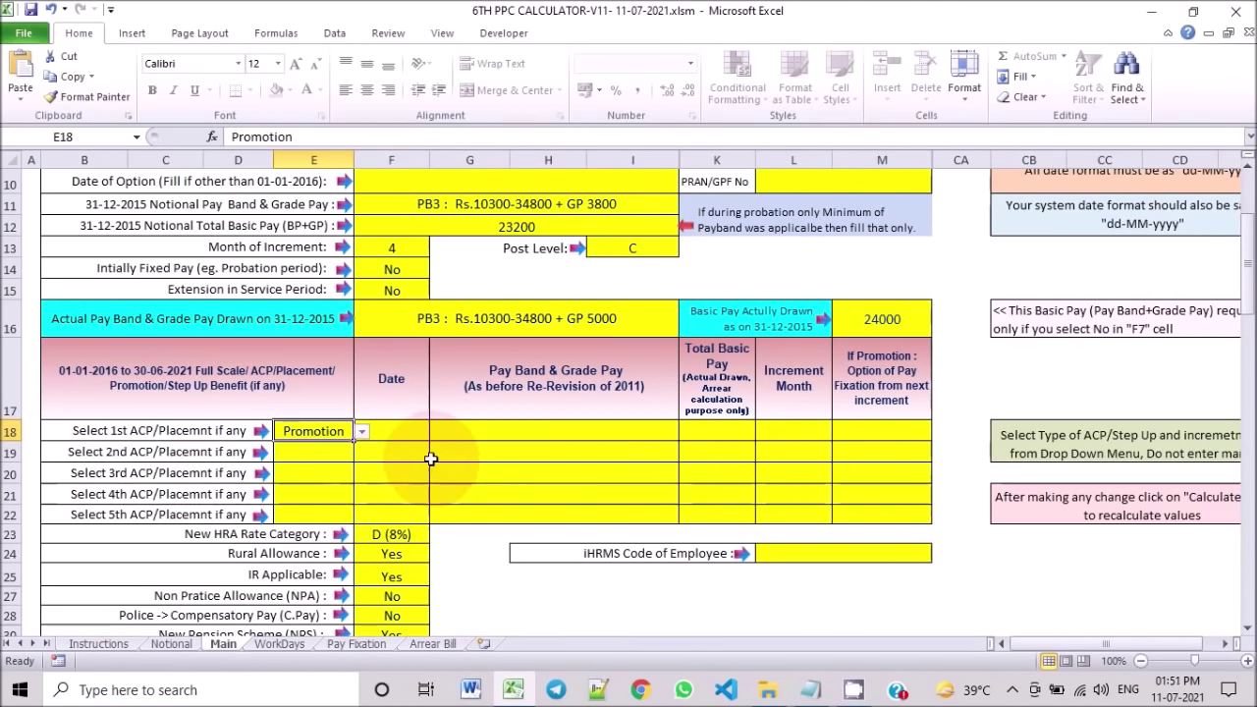
Step: Enter promotion date 10-04-2018 and pay band PB3 : Rs.10300-34800 + GP 4200
click(400, 430)
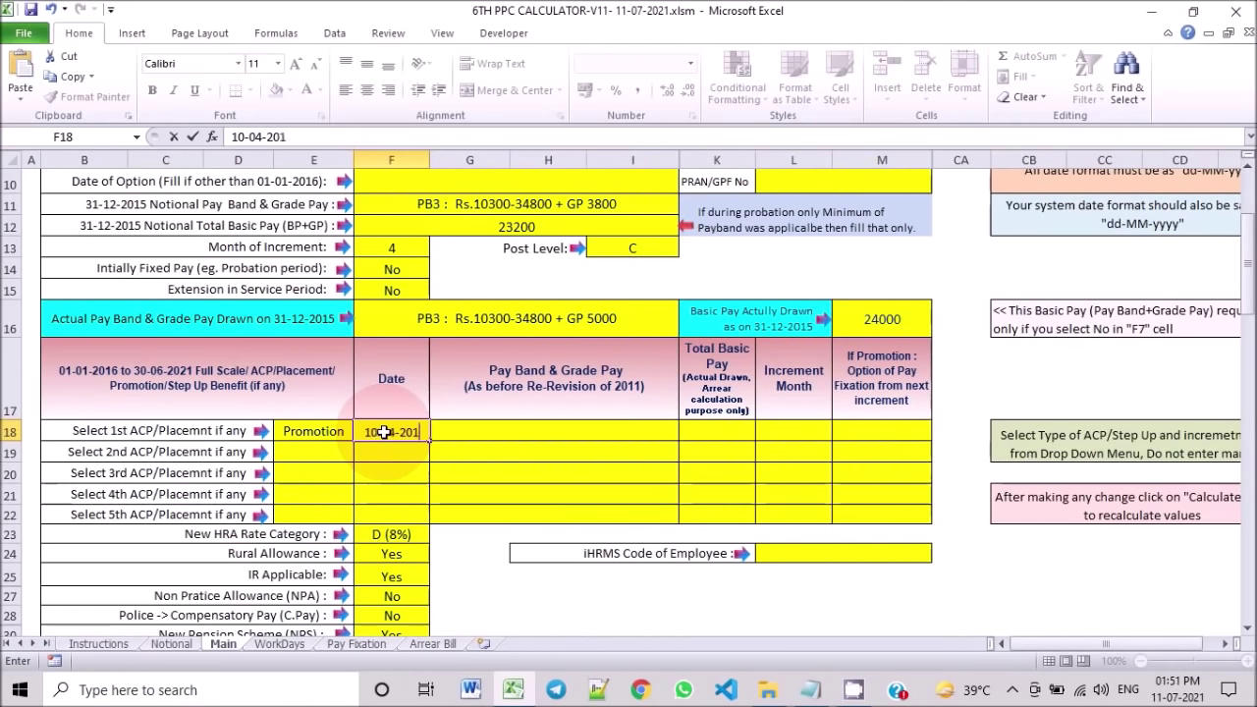
click(589, 429)
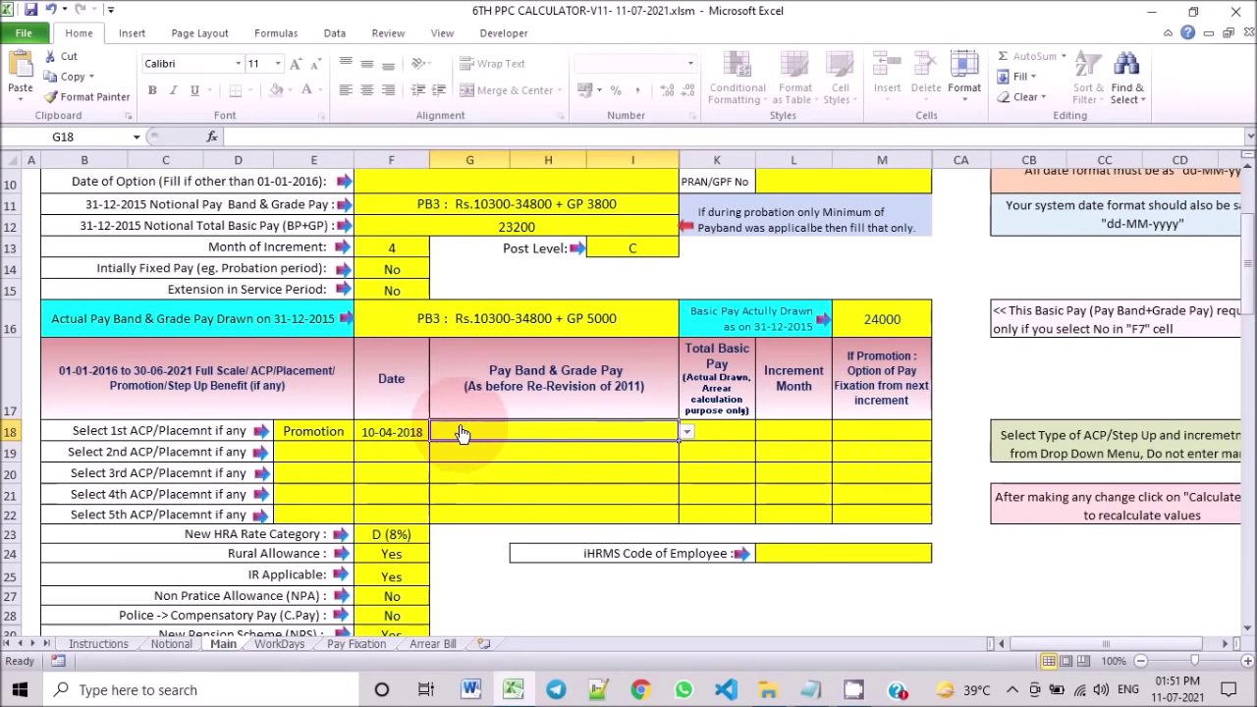
click(687, 433)
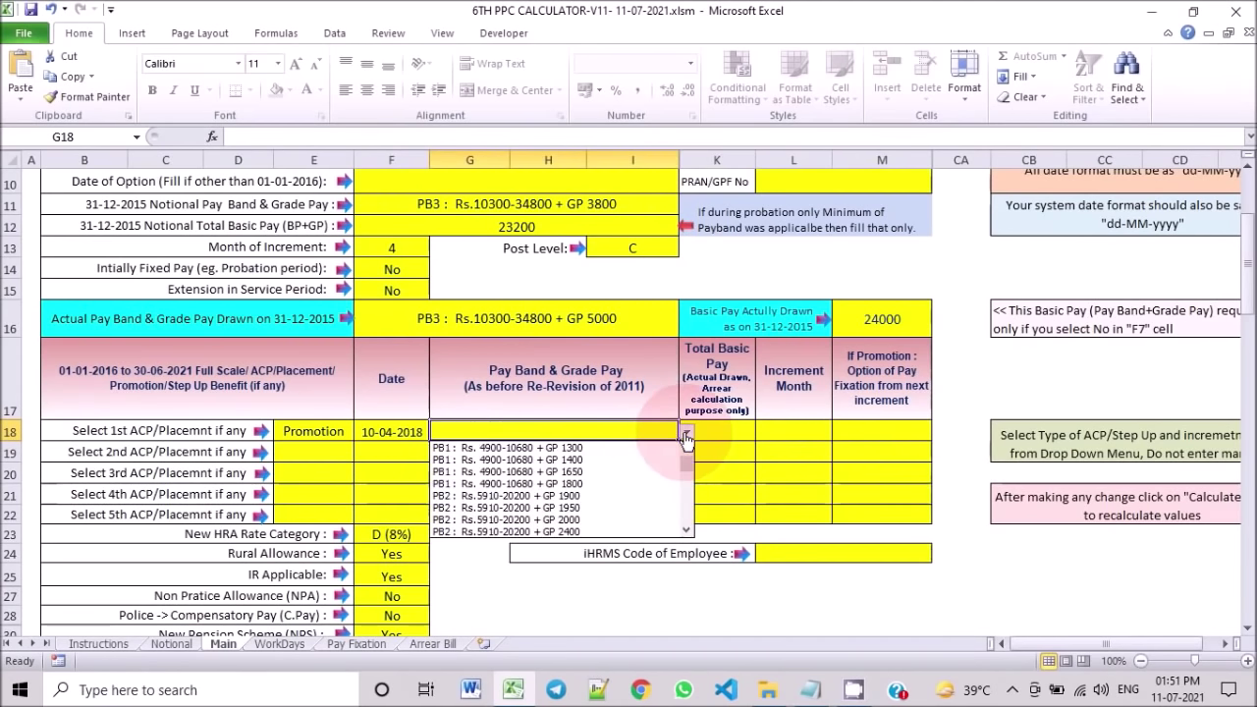
click(688, 531)
click(687, 531)
click(688, 532)
click(688, 531)
click(687, 531)
click(688, 531)
click(688, 531)
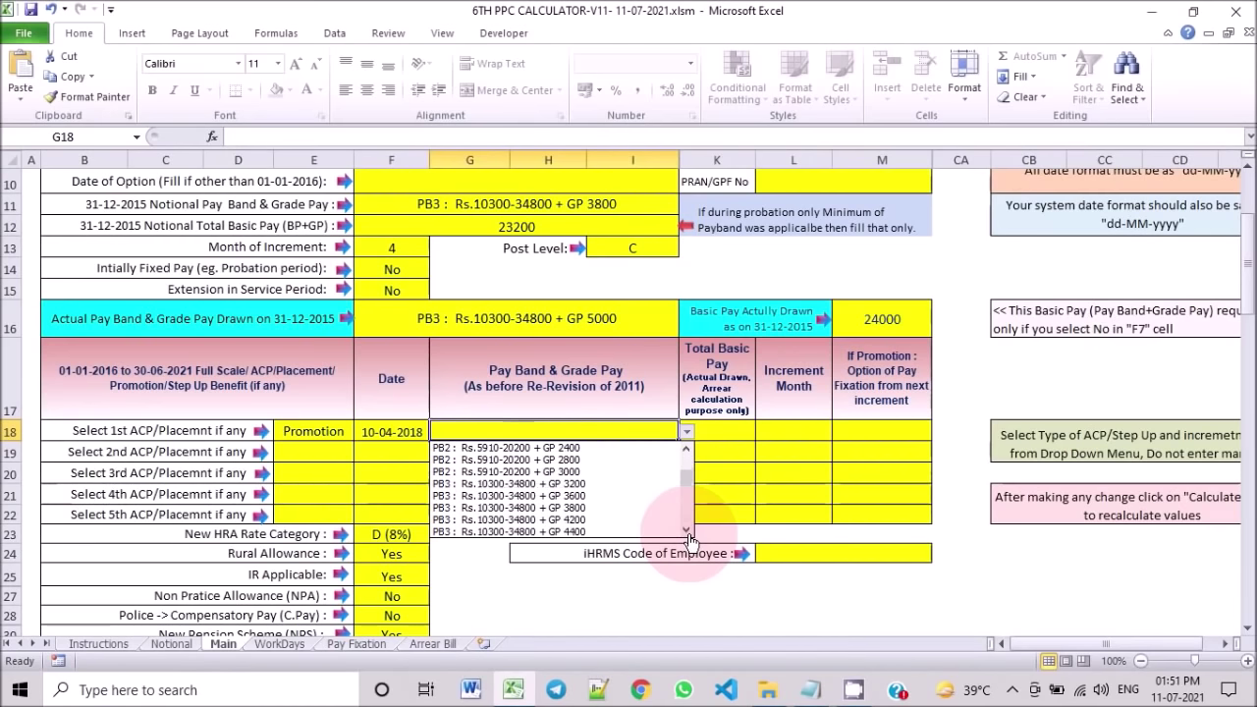
click(611, 520)
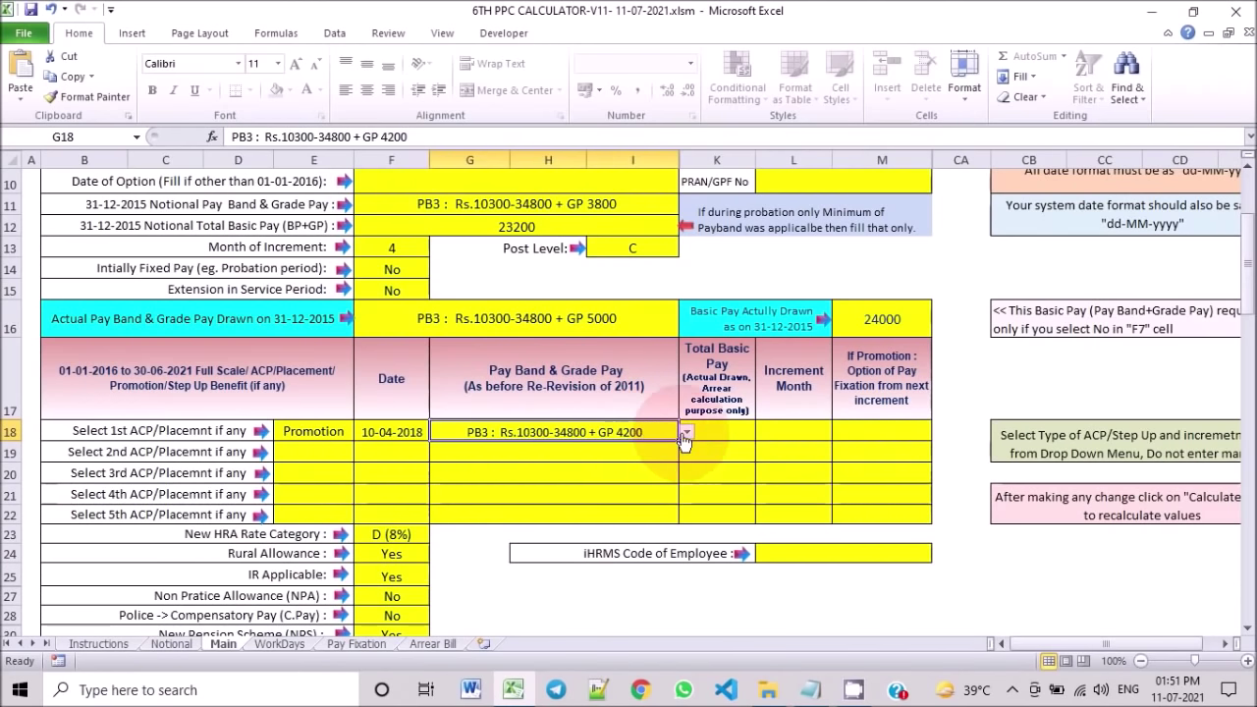
Step: Enter promotion total basic pay 26000 and increment month 4
click(717, 434)
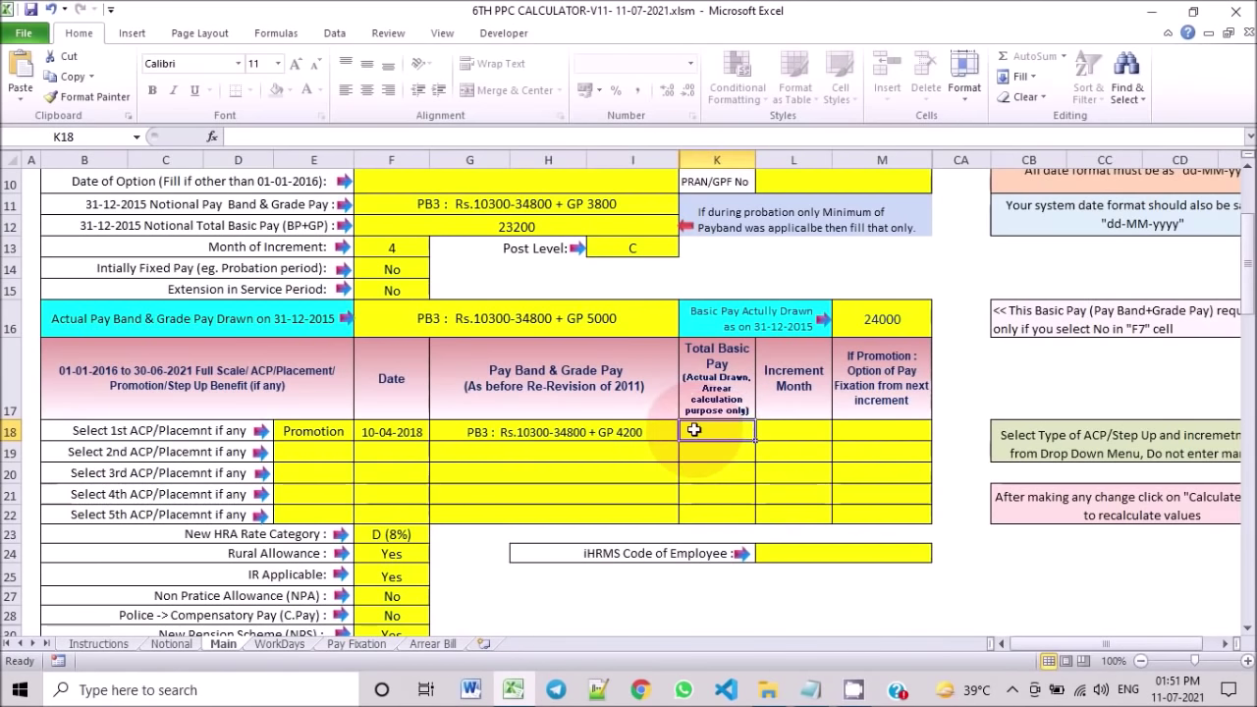
text(26000)
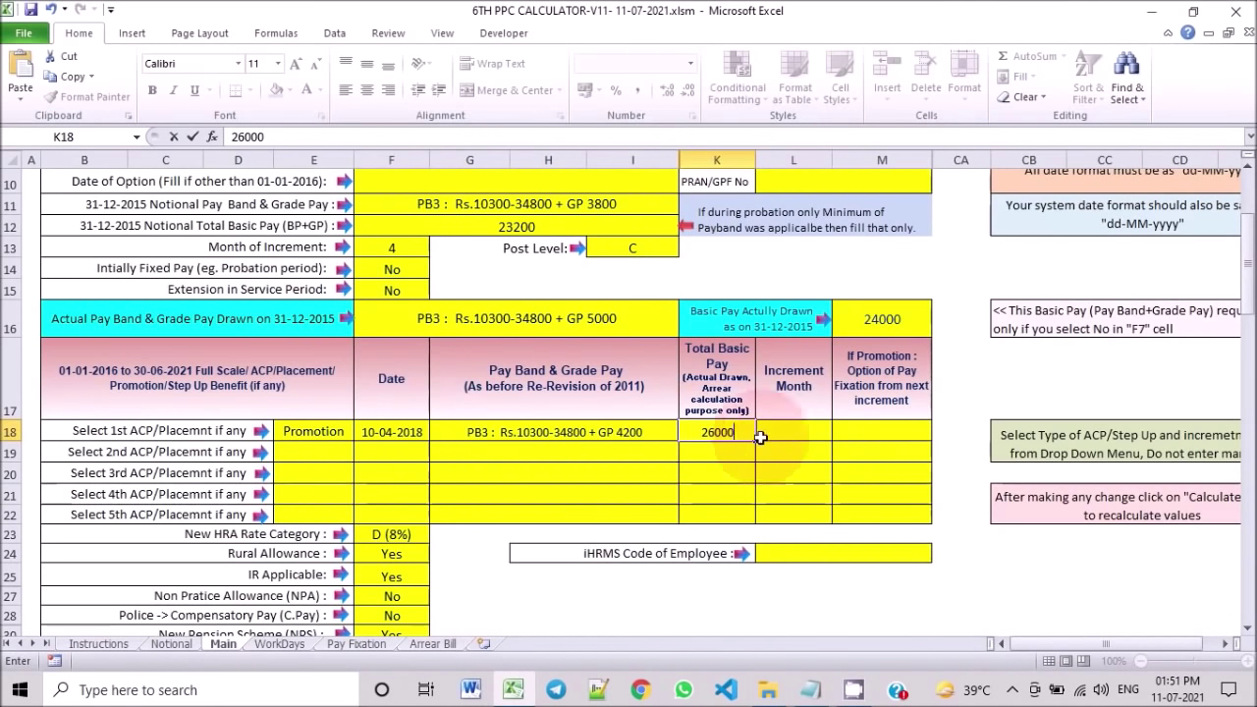
click(786, 432)
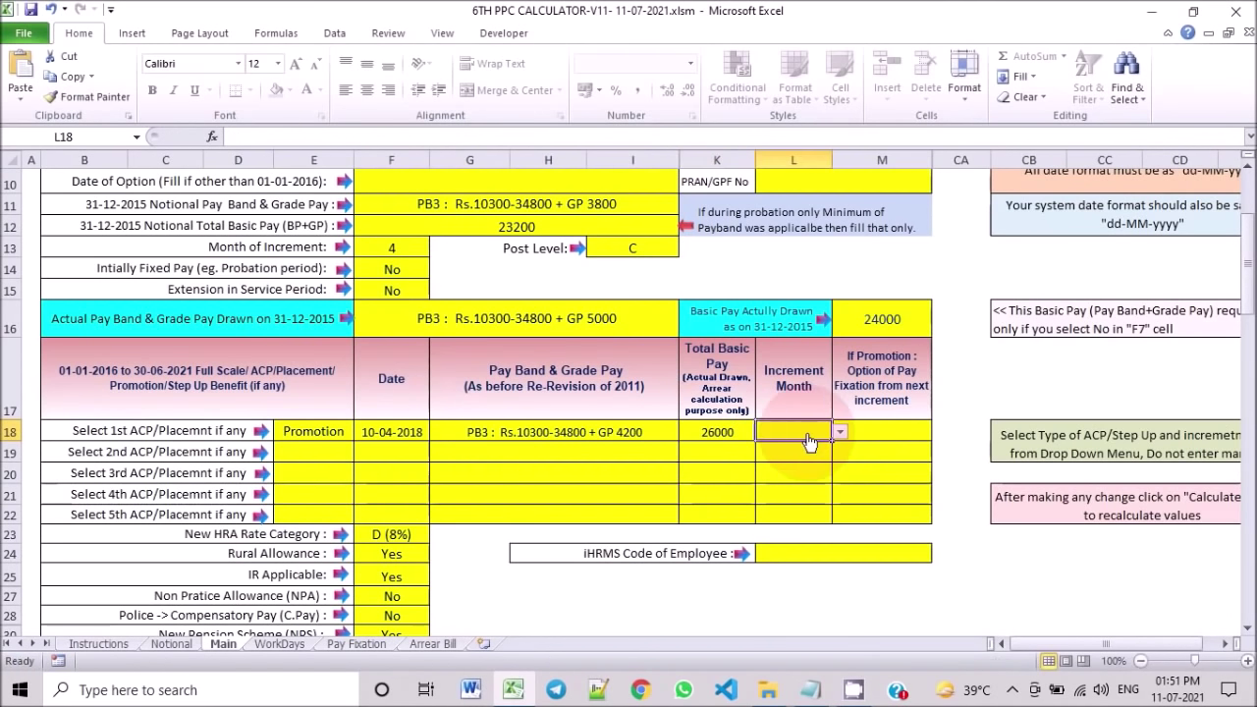
click(841, 433)
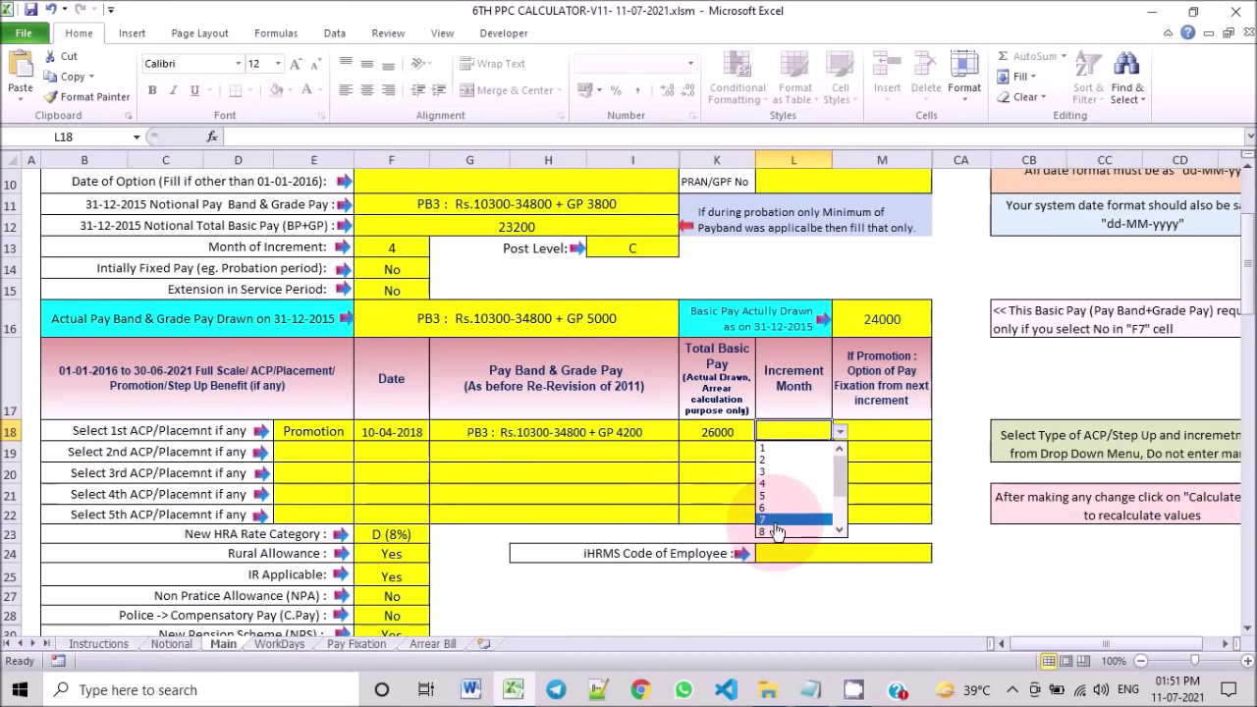
click(785, 483)
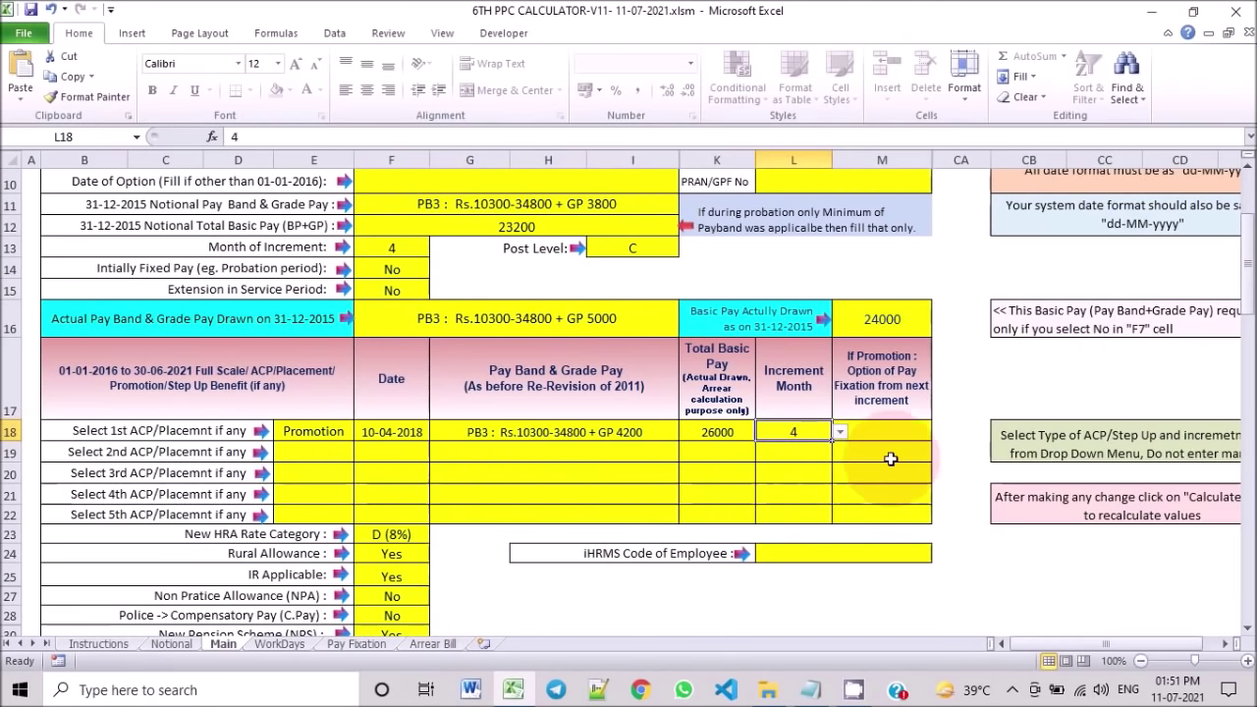
click(869, 432)
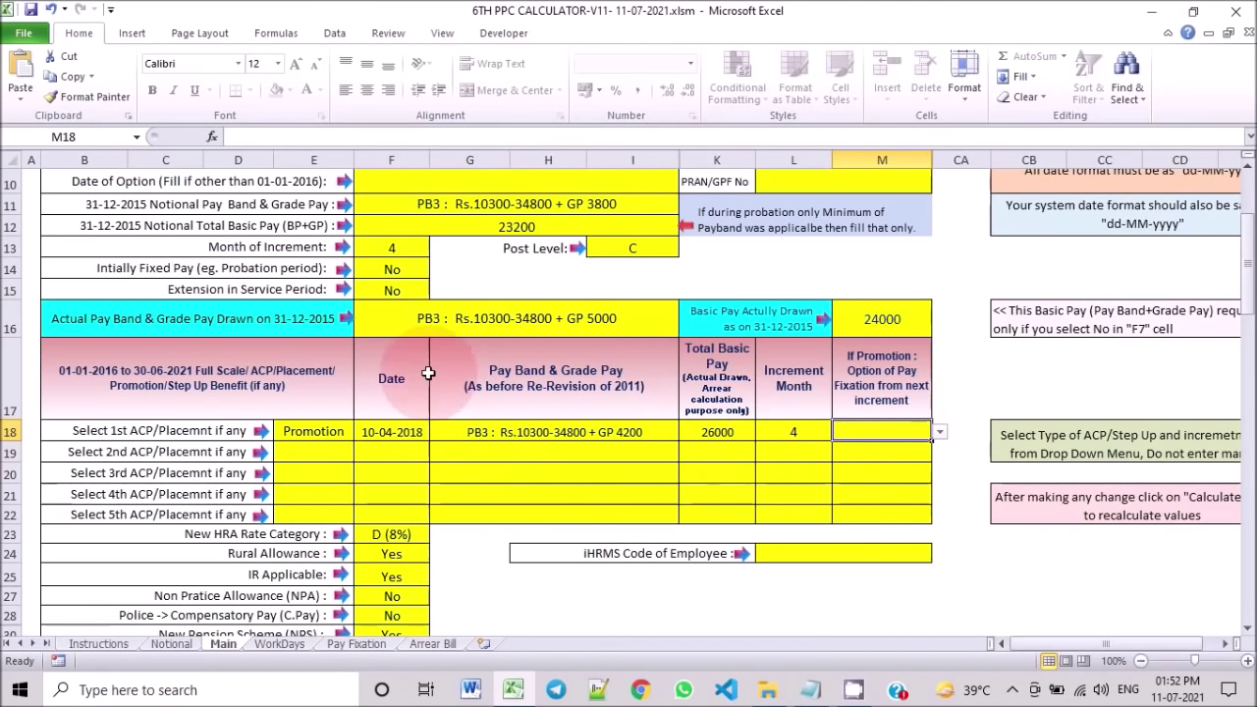
Step: Correct the promotion date in F18 to 10-08-2018, keeping increment month 4
double_click(394, 435)
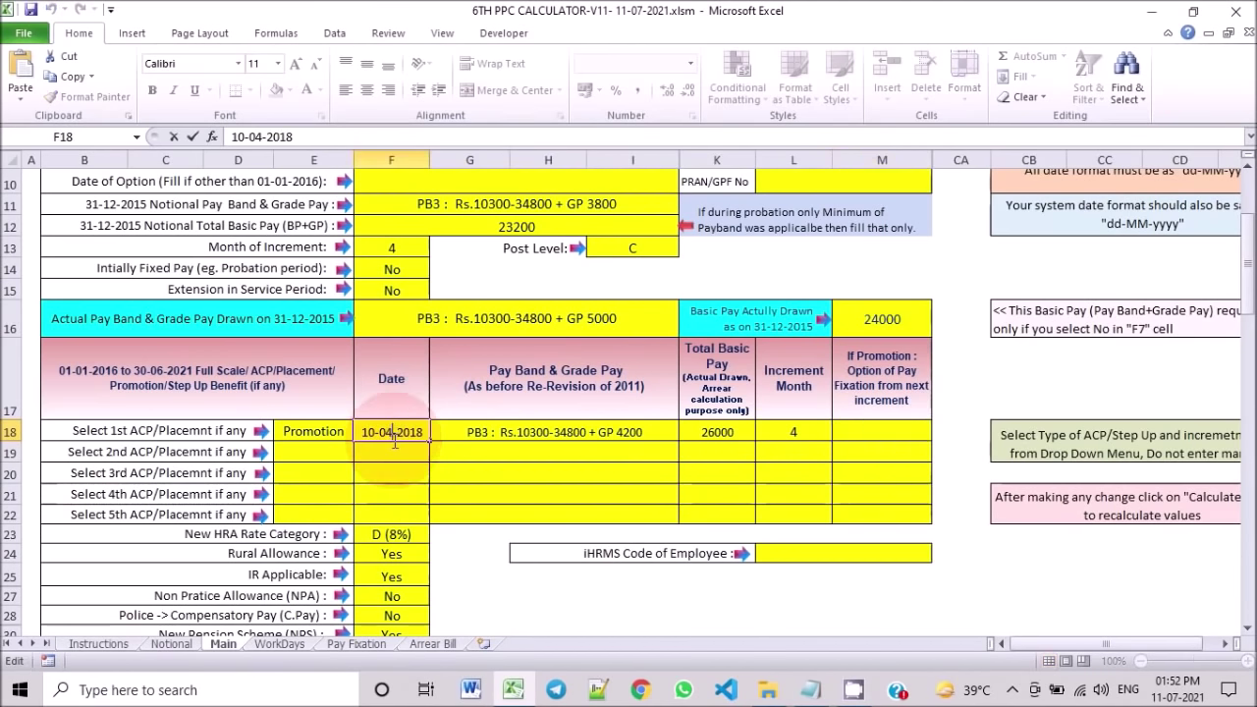
text(8)
click(798, 438)
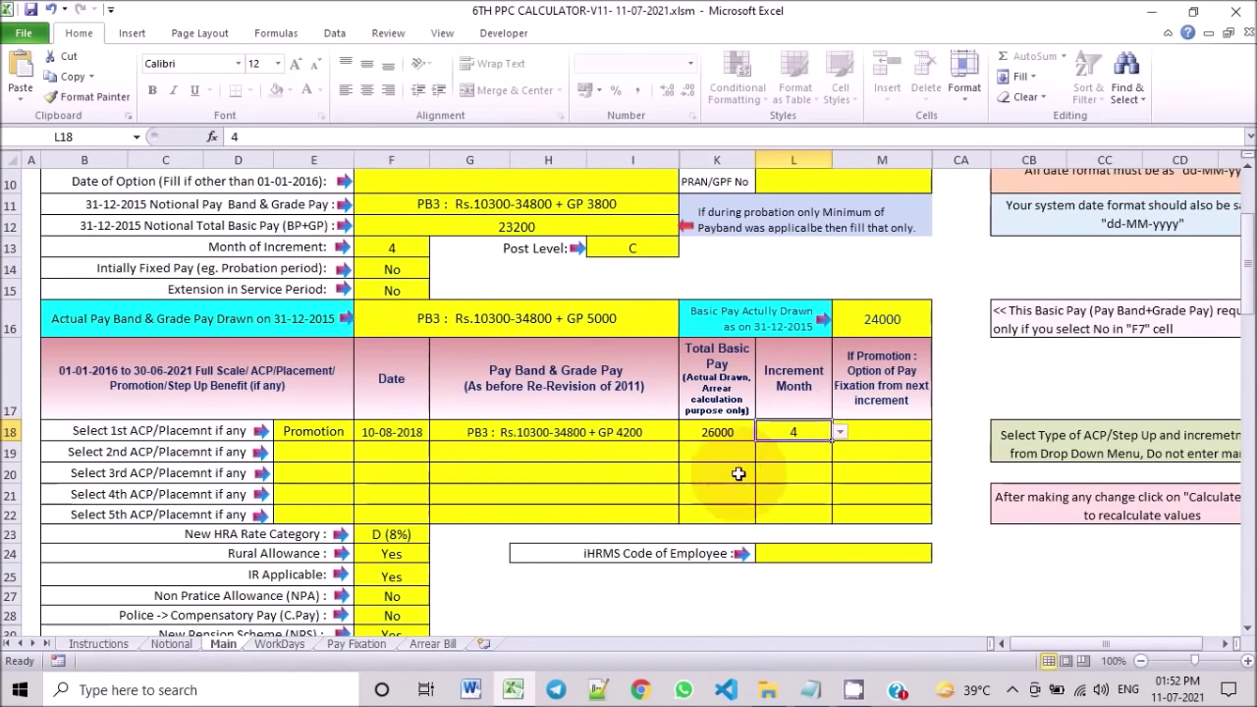
click(842, 436)
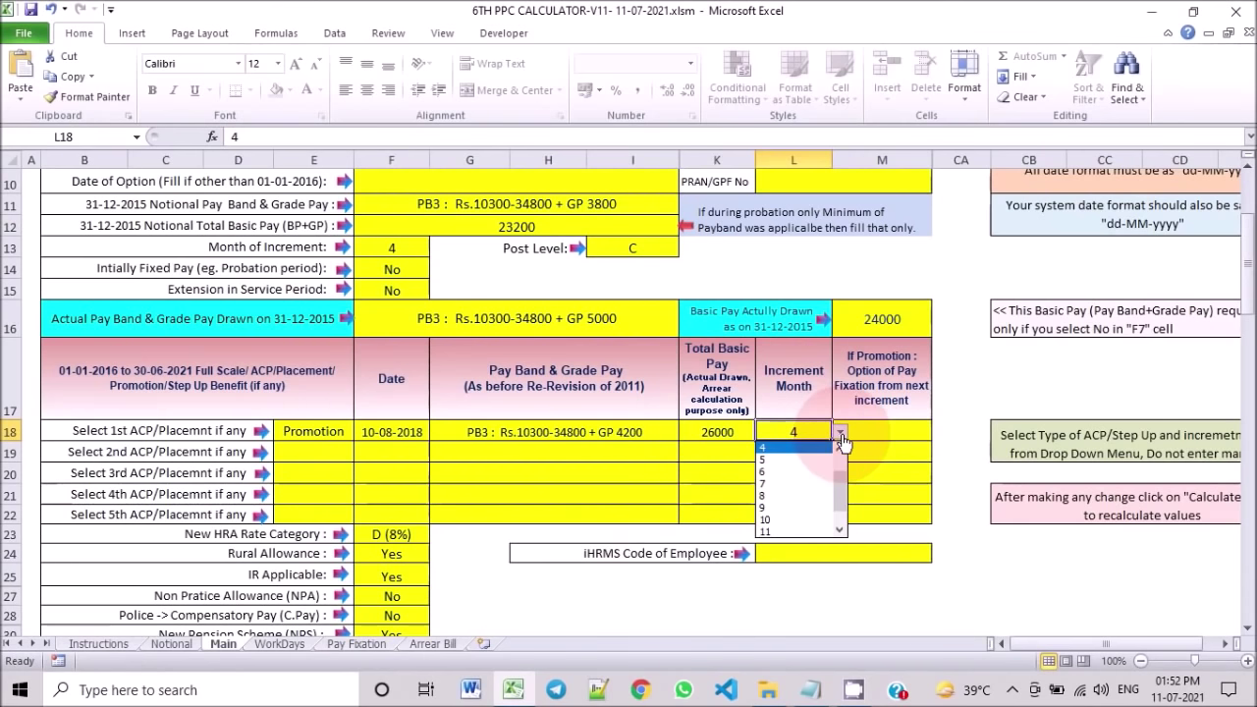
click(859, 432)
Step: Choose Yes for pay fixation from the next increment in M18
click(869, 433)
click(940, 435)
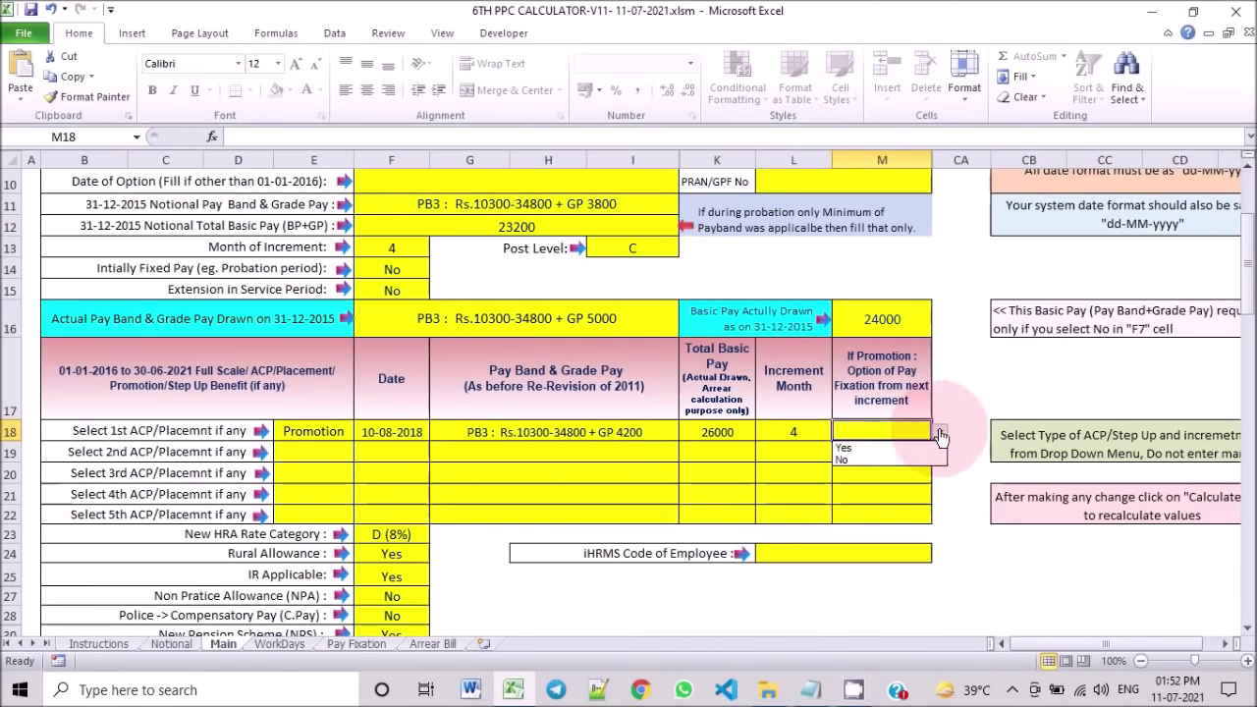
click(869, 451)
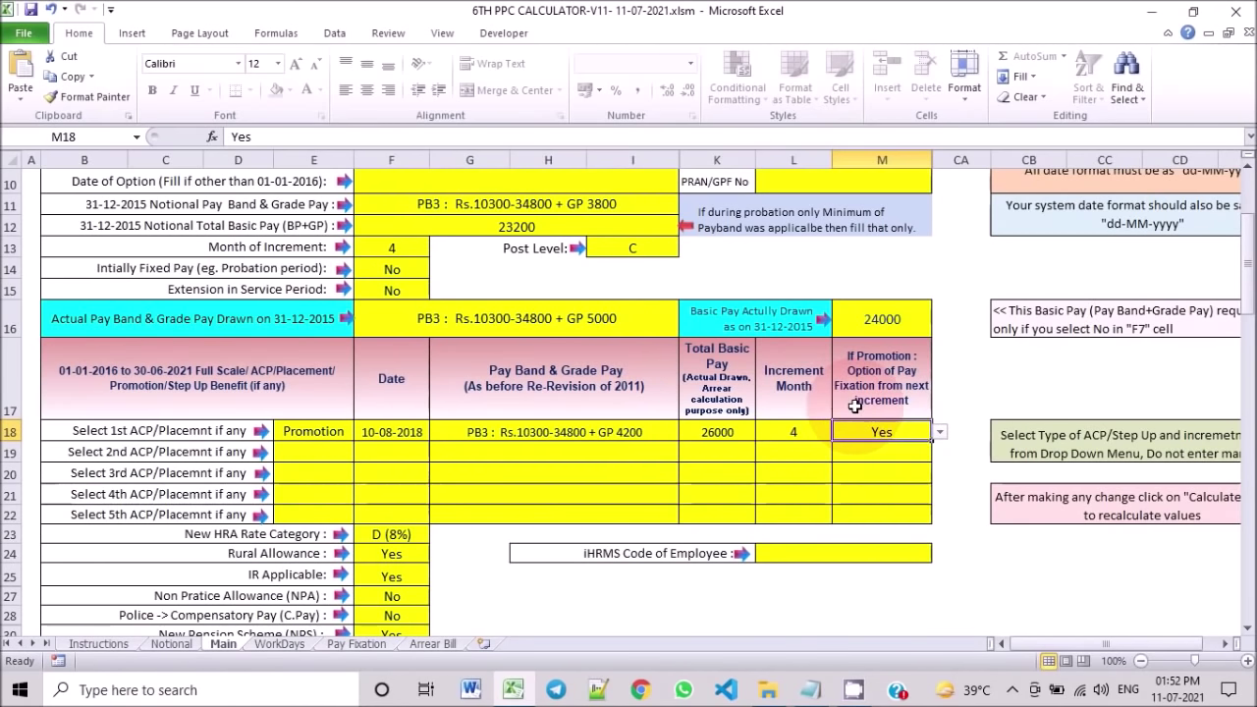
click(939, 434)
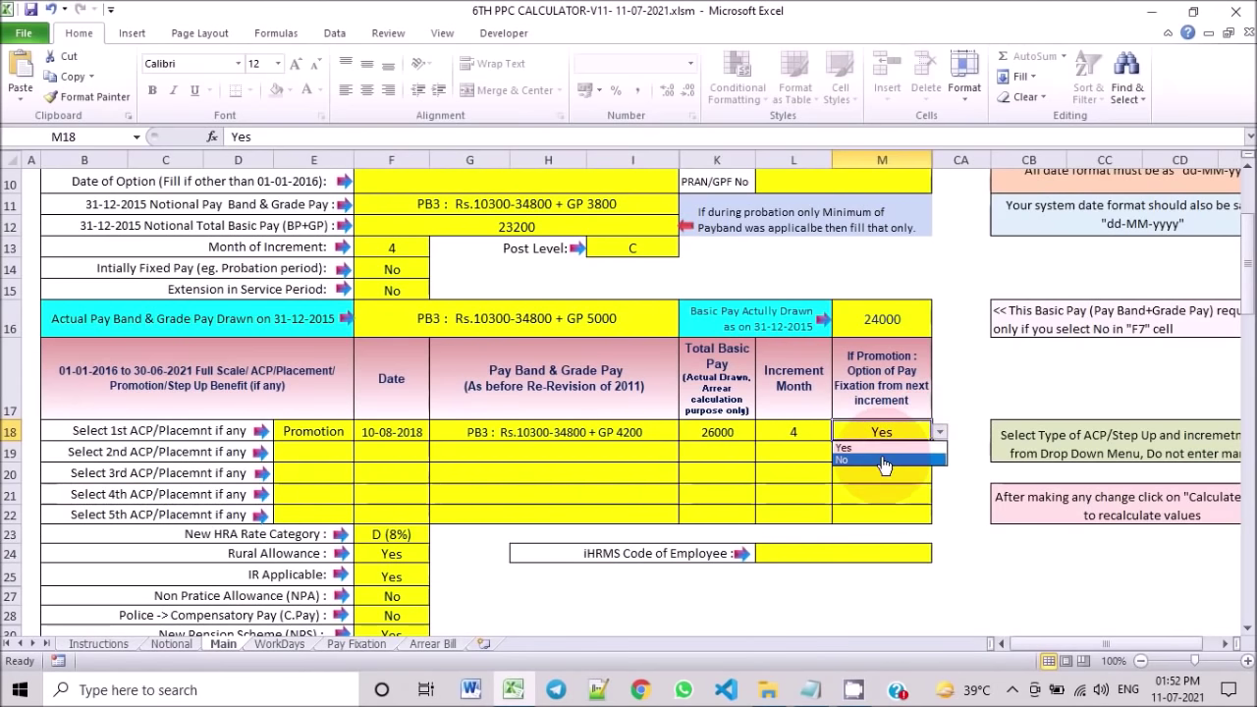
key(Escape)
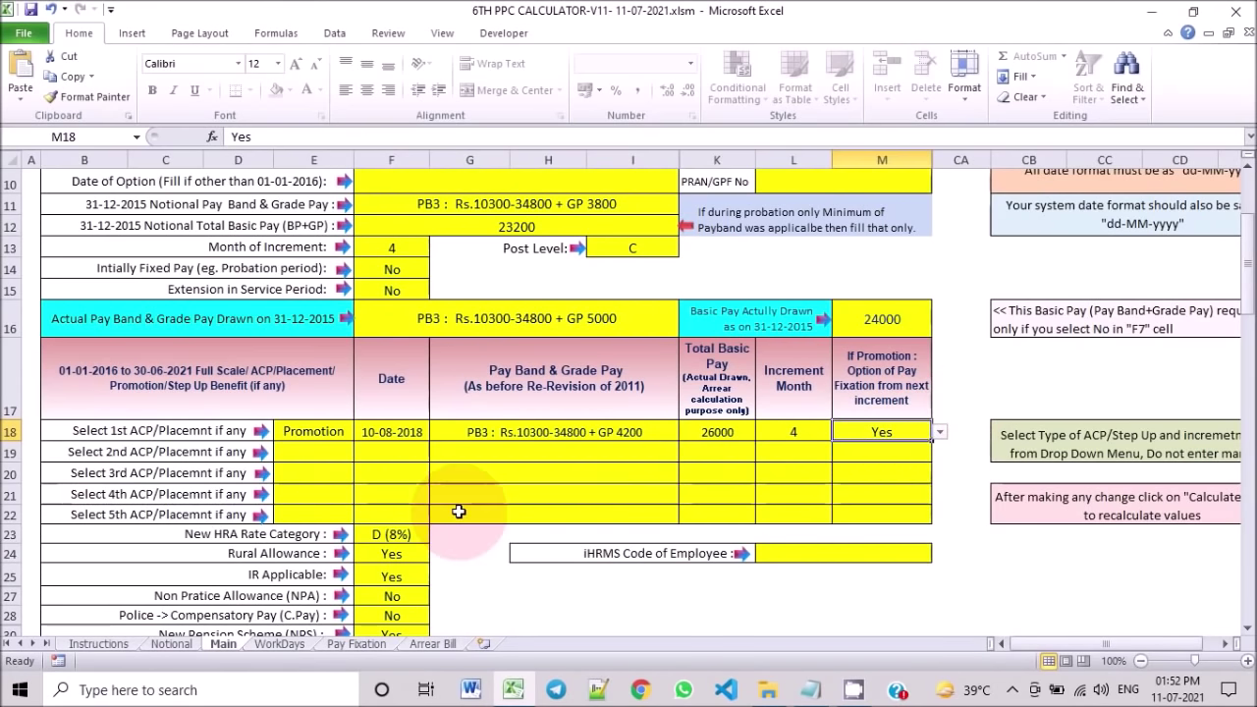
scroll(435, 530, down, 1)
click(287, 390)
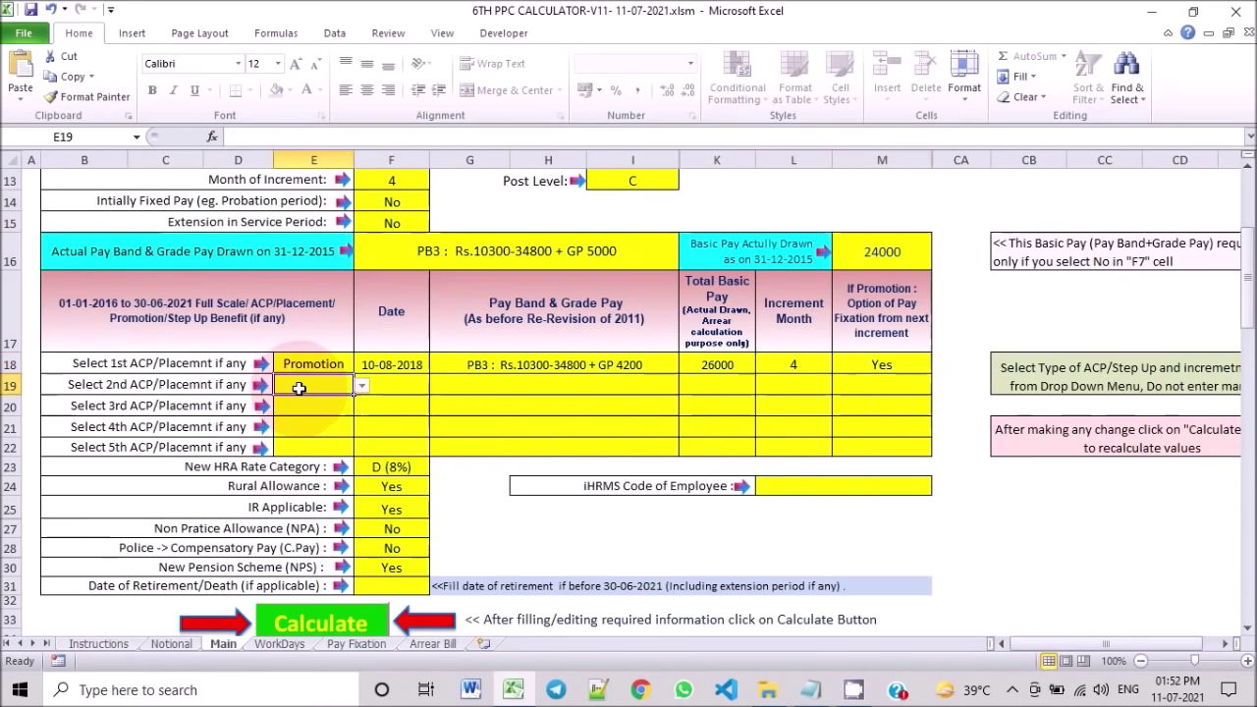
click(362, 385)
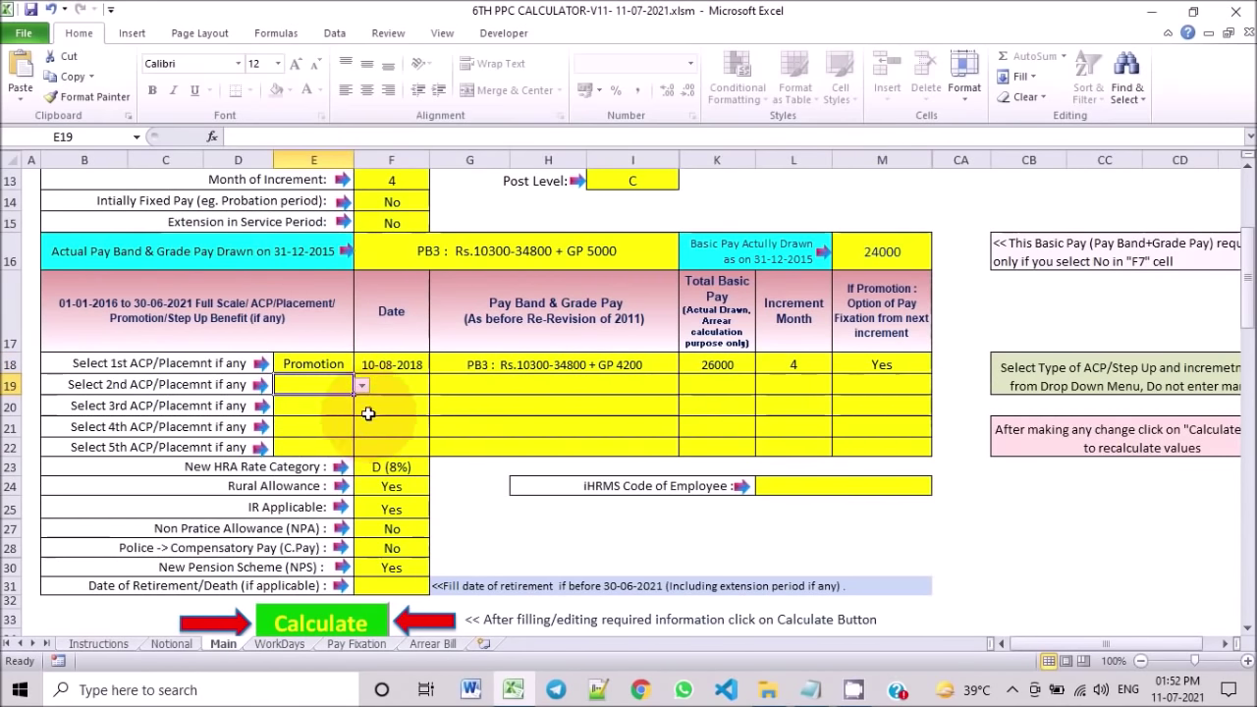
scroll(365, 436, up, 1)
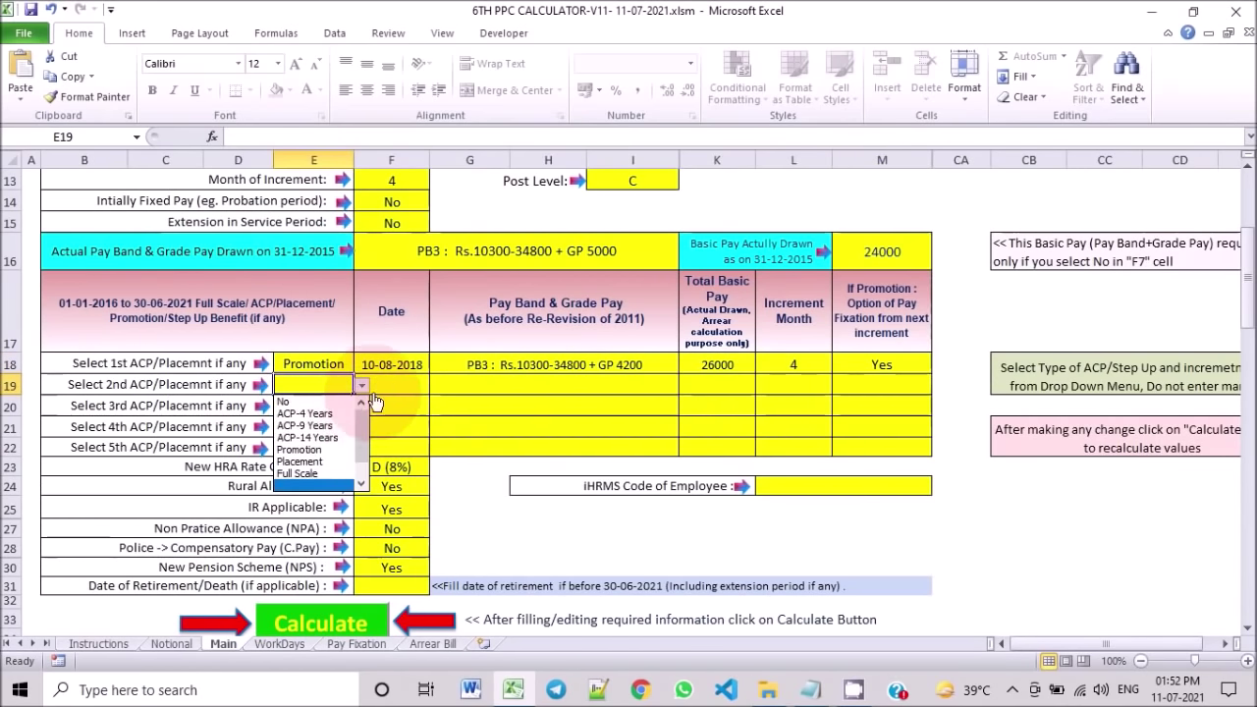
key(Escape)
click(324, 363)
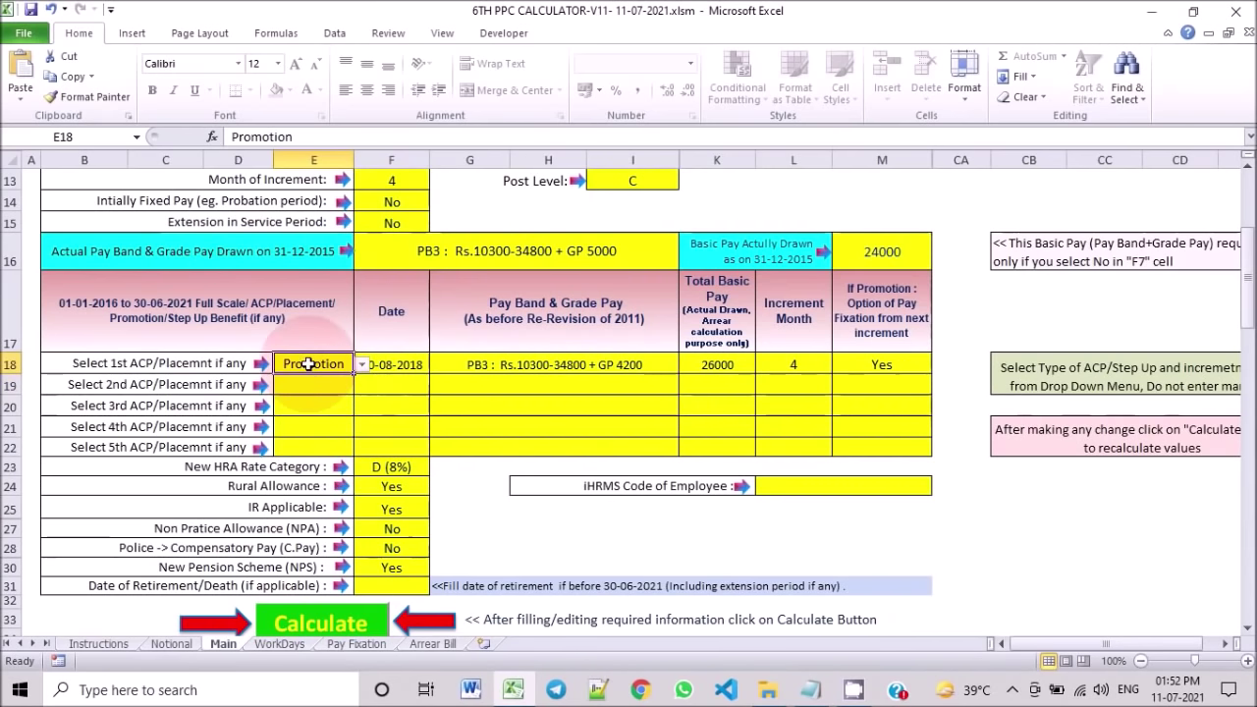
click(391, 364)
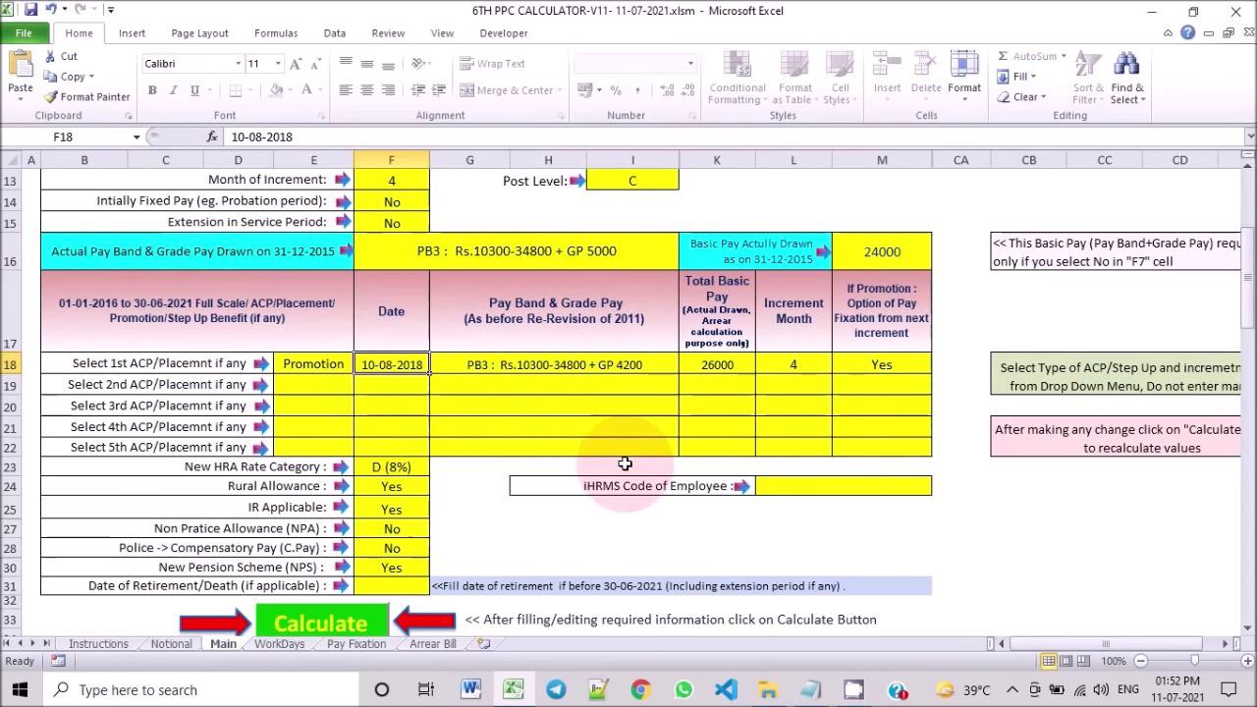
scroll(624, 463, down, 1)
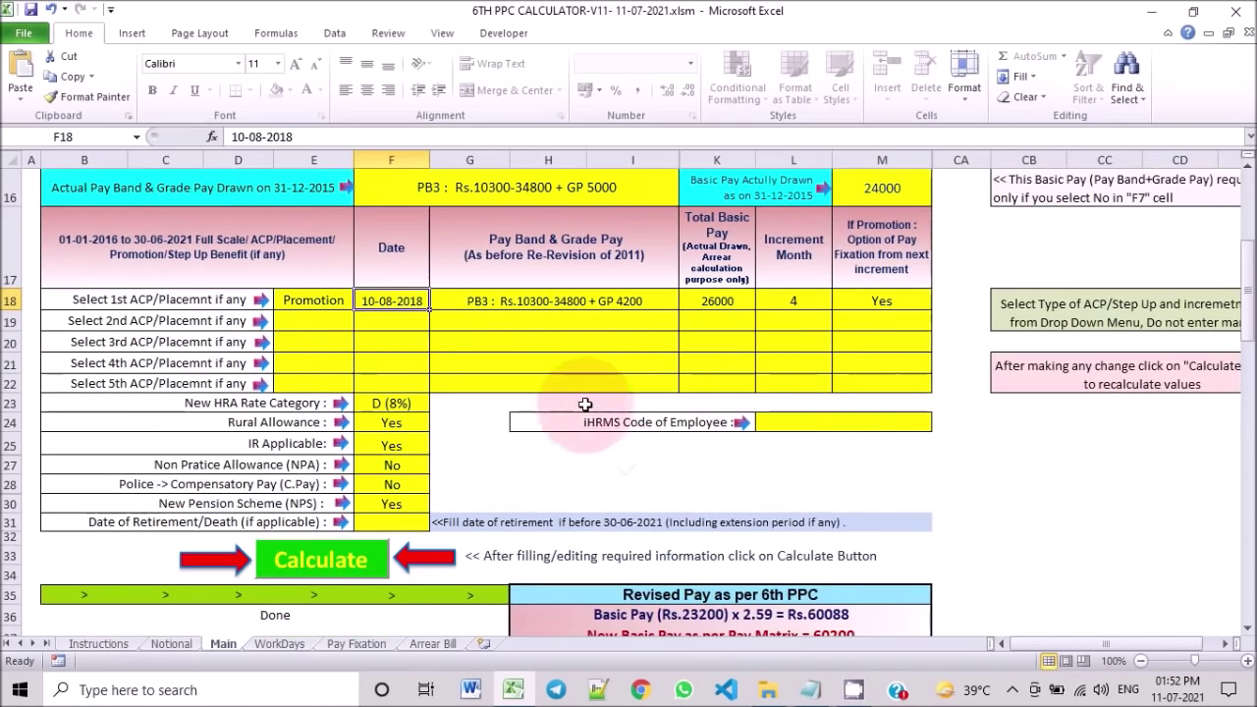
click(397, 403)
click(437, 403)
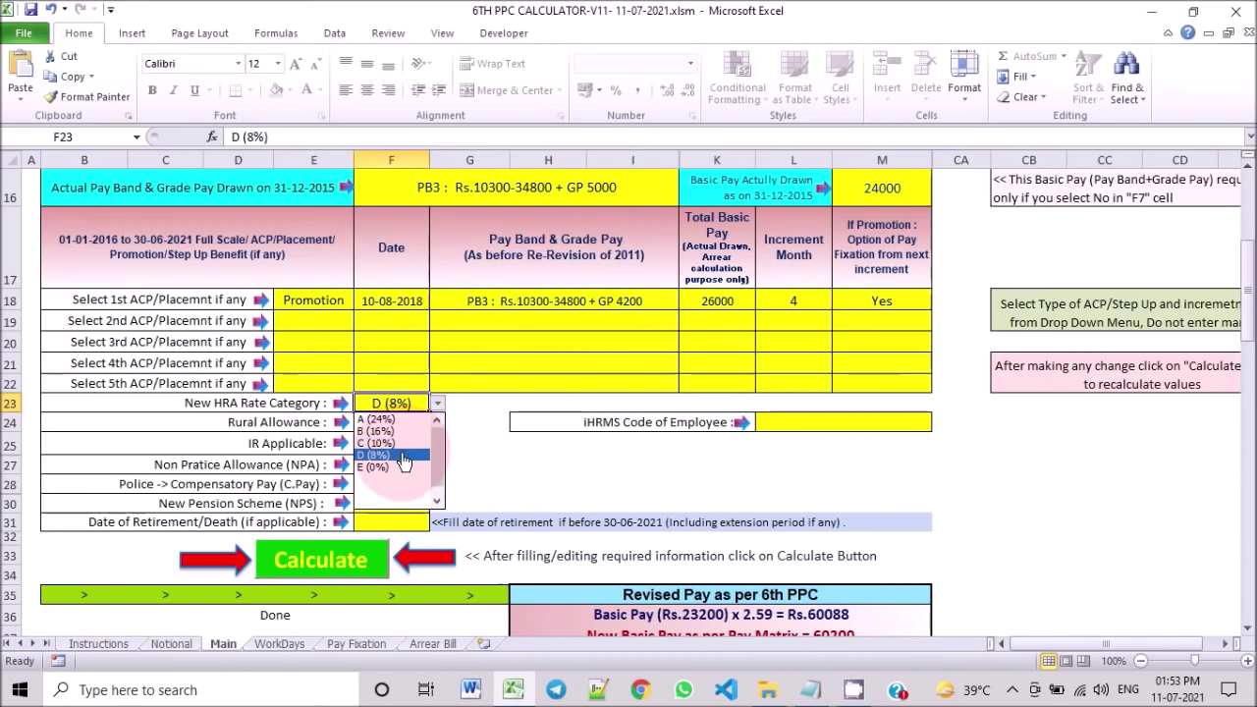
click(404, 459)
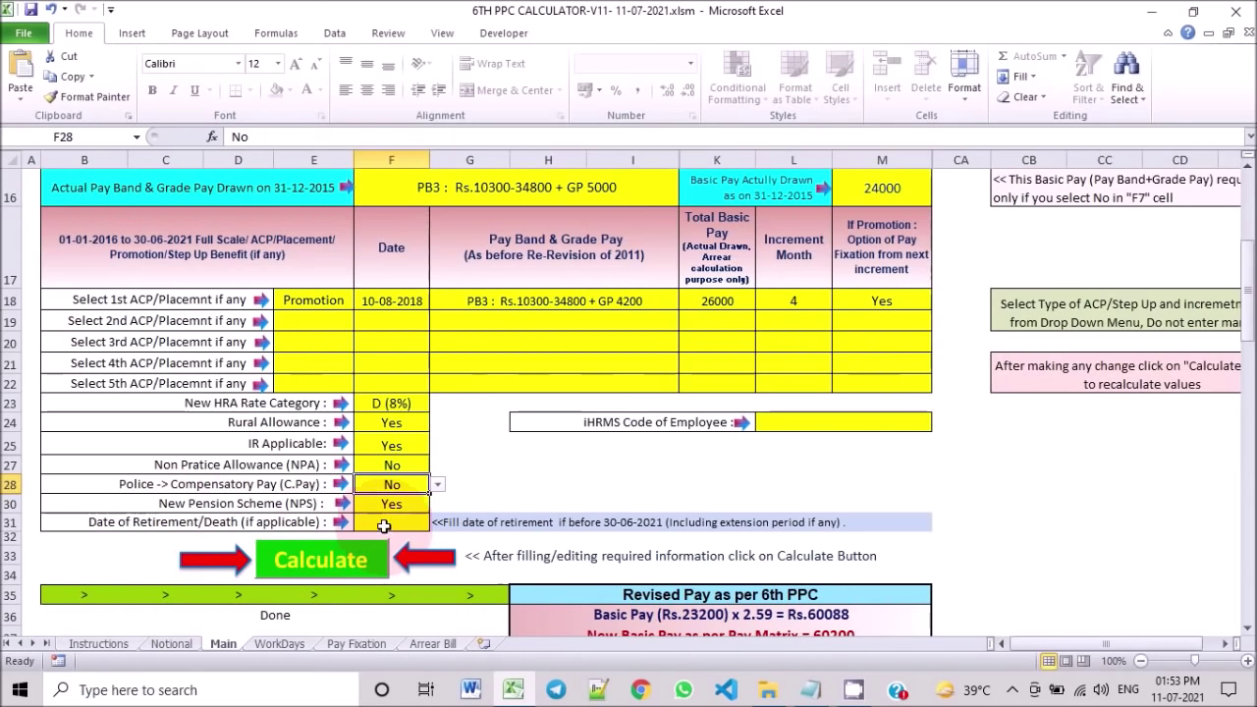
click(389, 526)
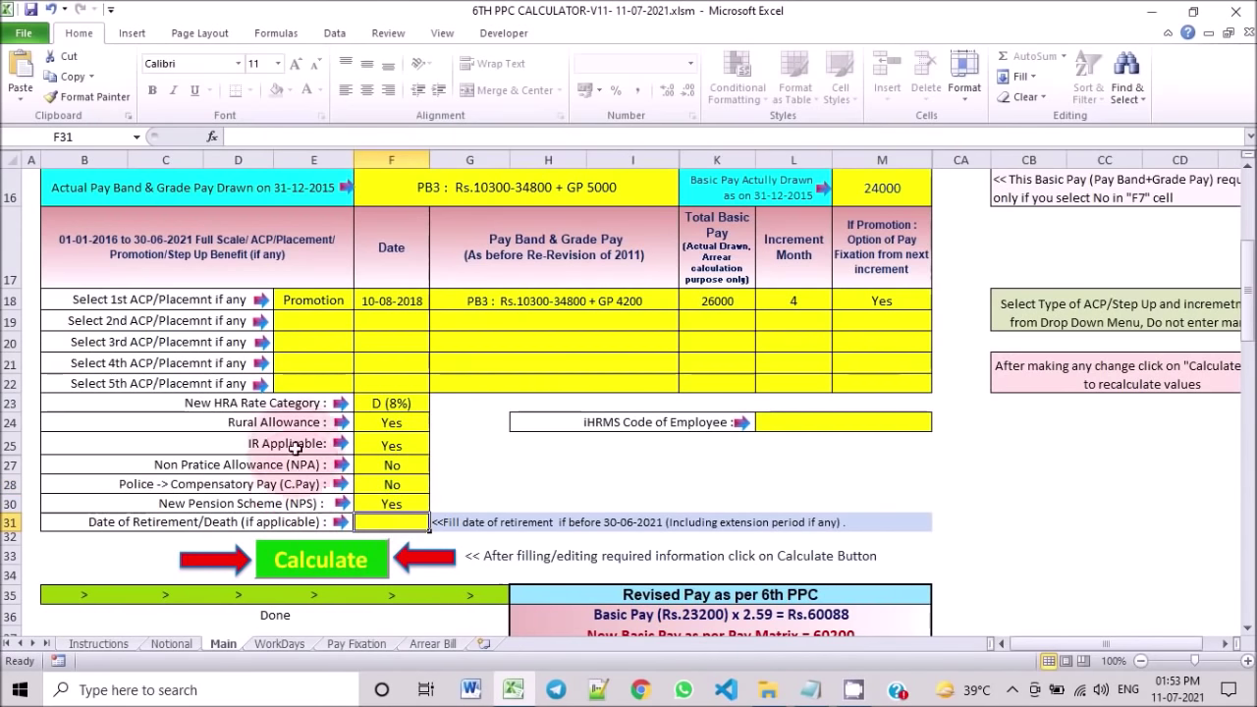
scroll(488, 503, up, 1)
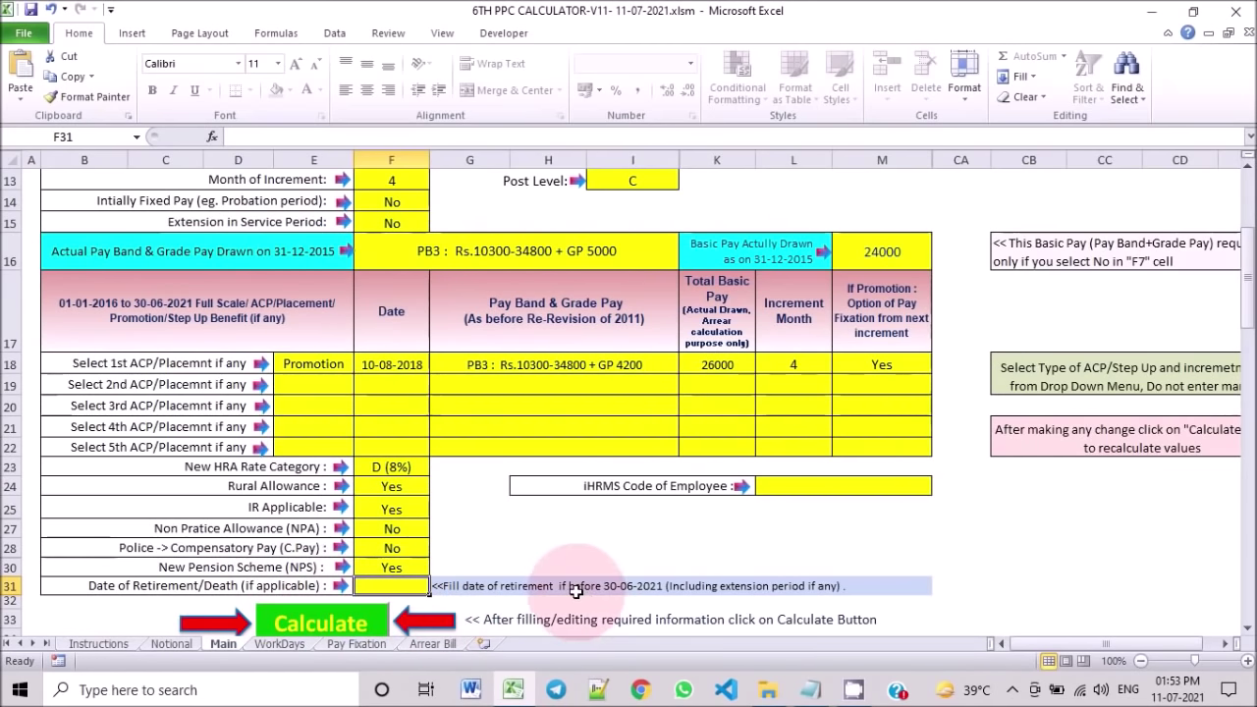
click(791, 485)
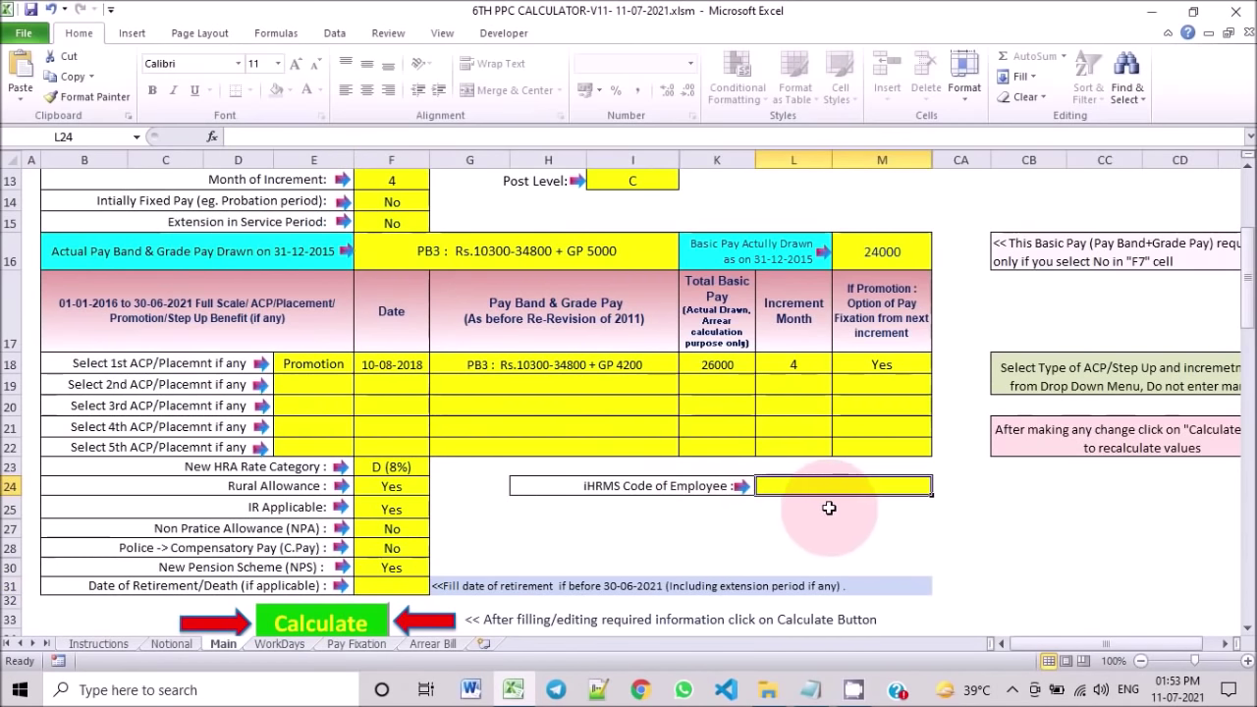
Step: Run the Calculate macro, giving revised basic pay 60200 at Pay Matrix Level 11, Cell 16
scroll(847, 508, down, 2)
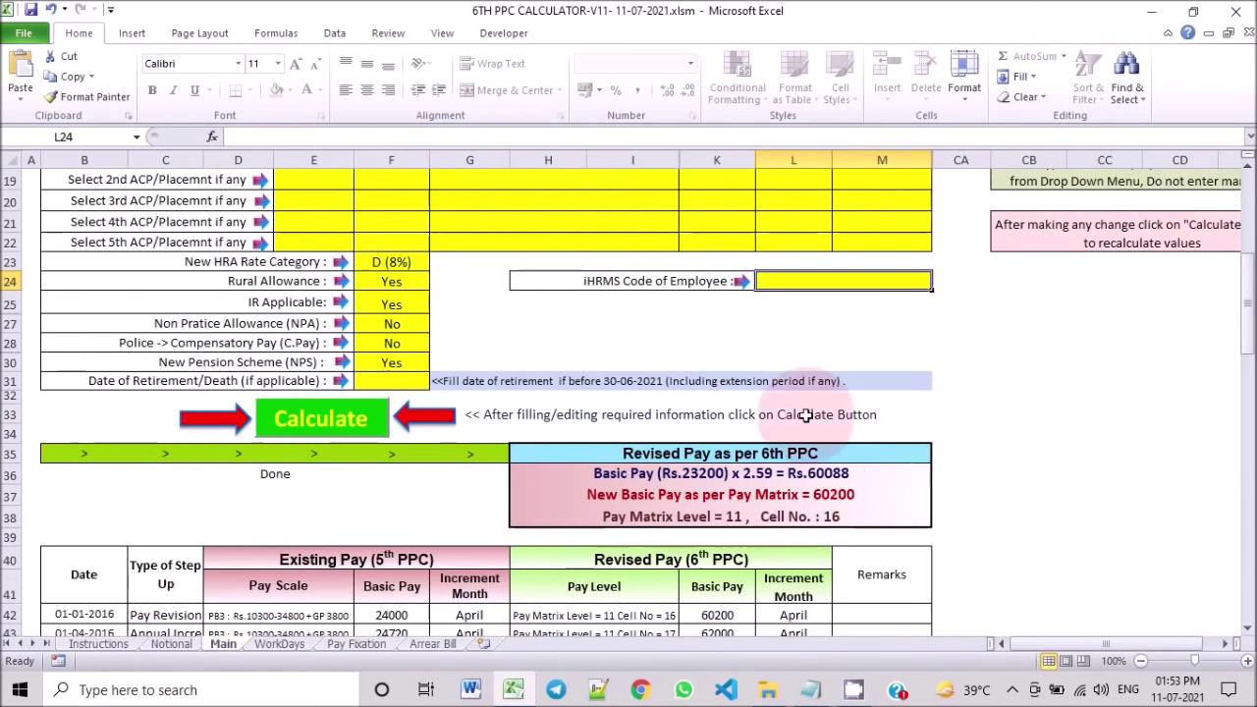
scroll(565, 311, up, 2)
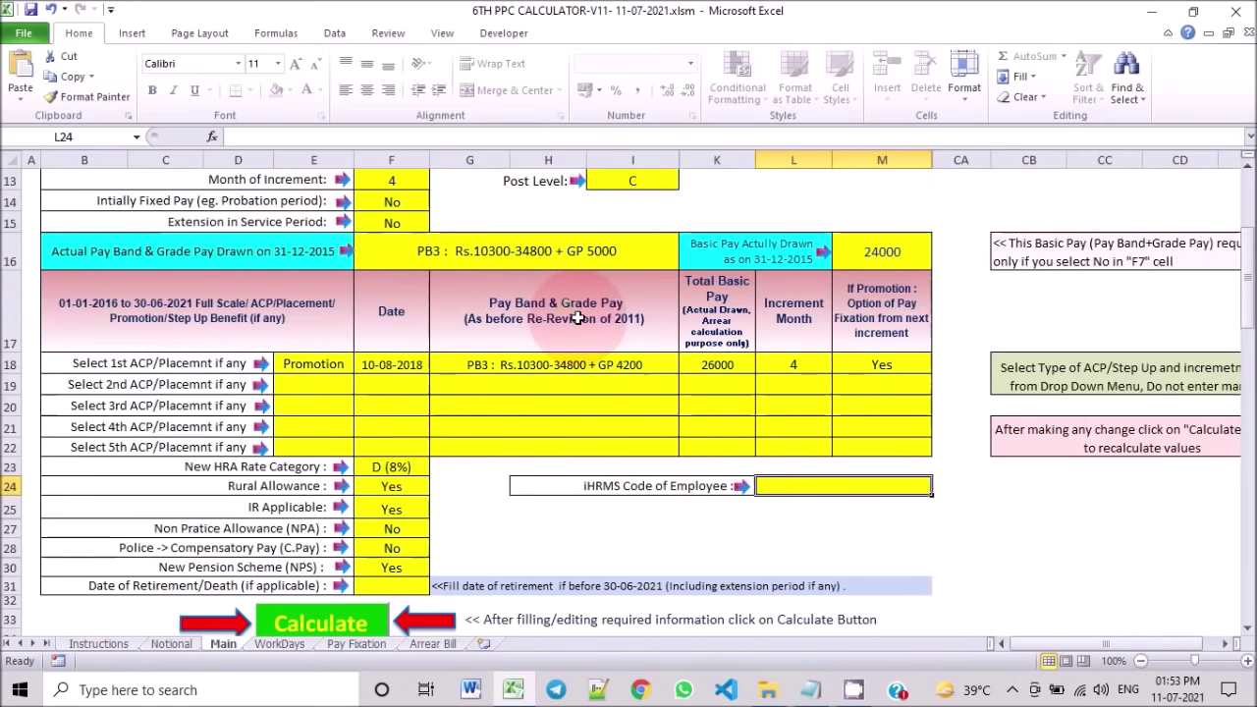
scroll(579, 318, down, 2)
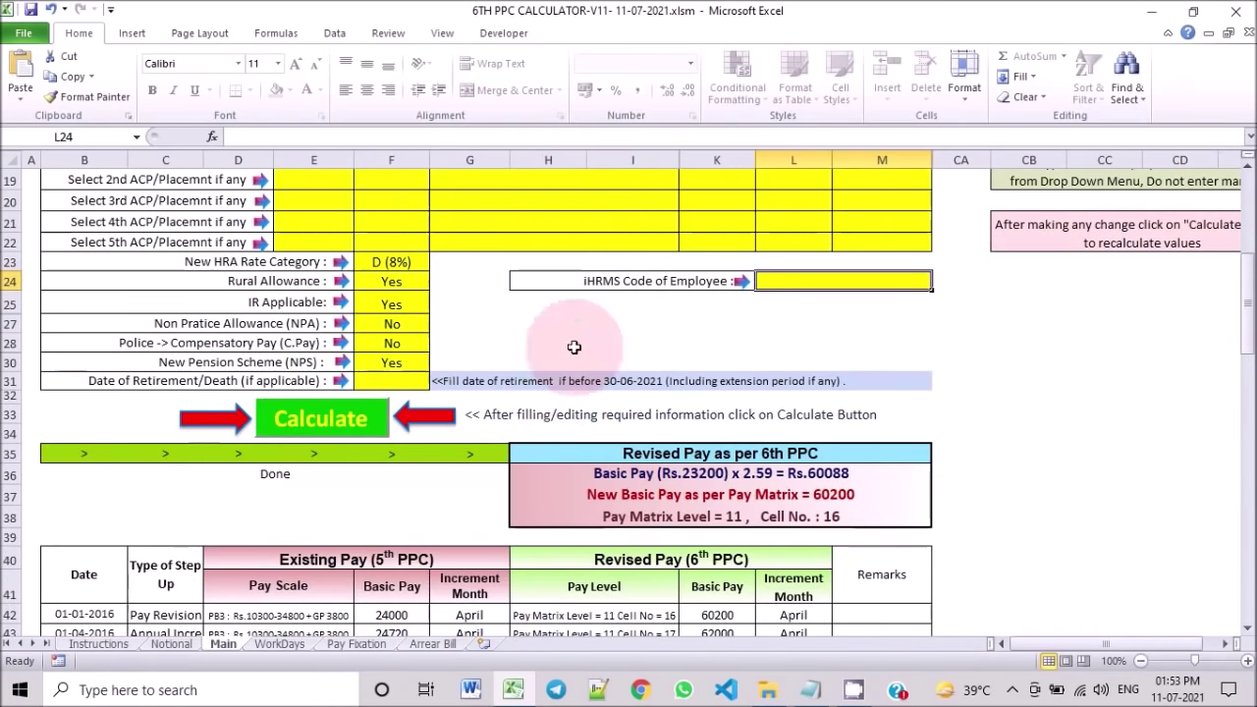
click(302, 429)
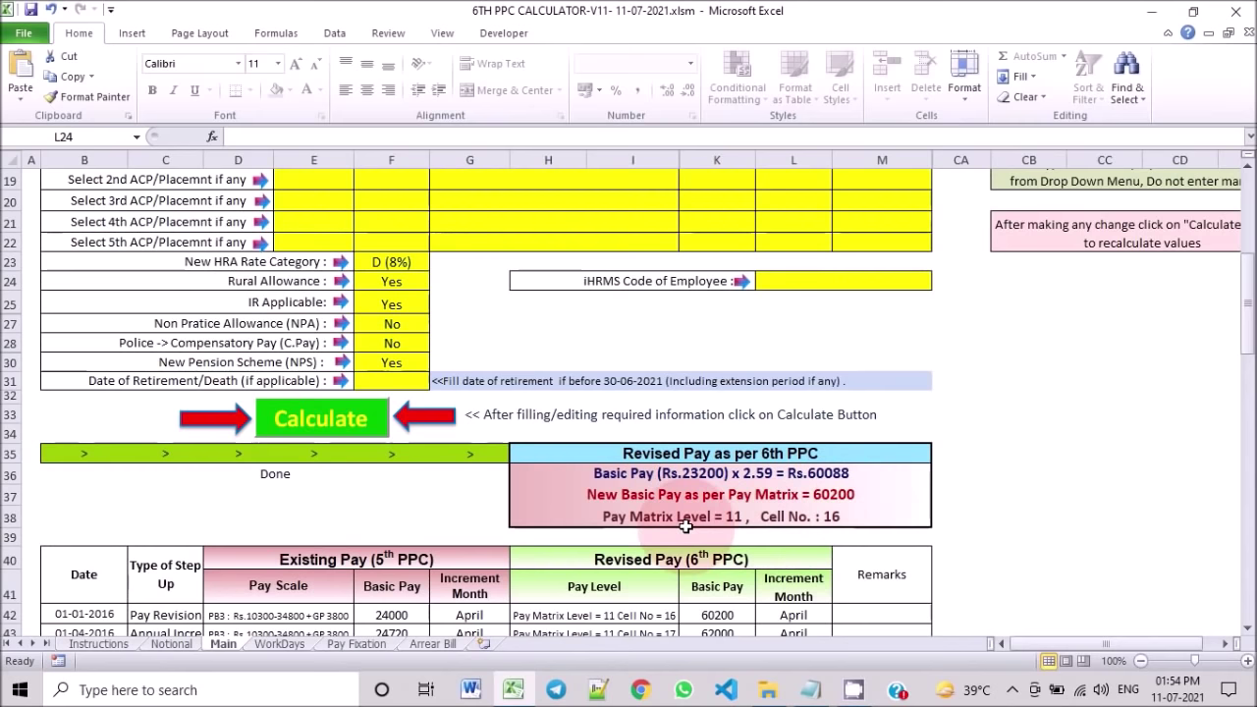
scroll(836, 516, down, 3)
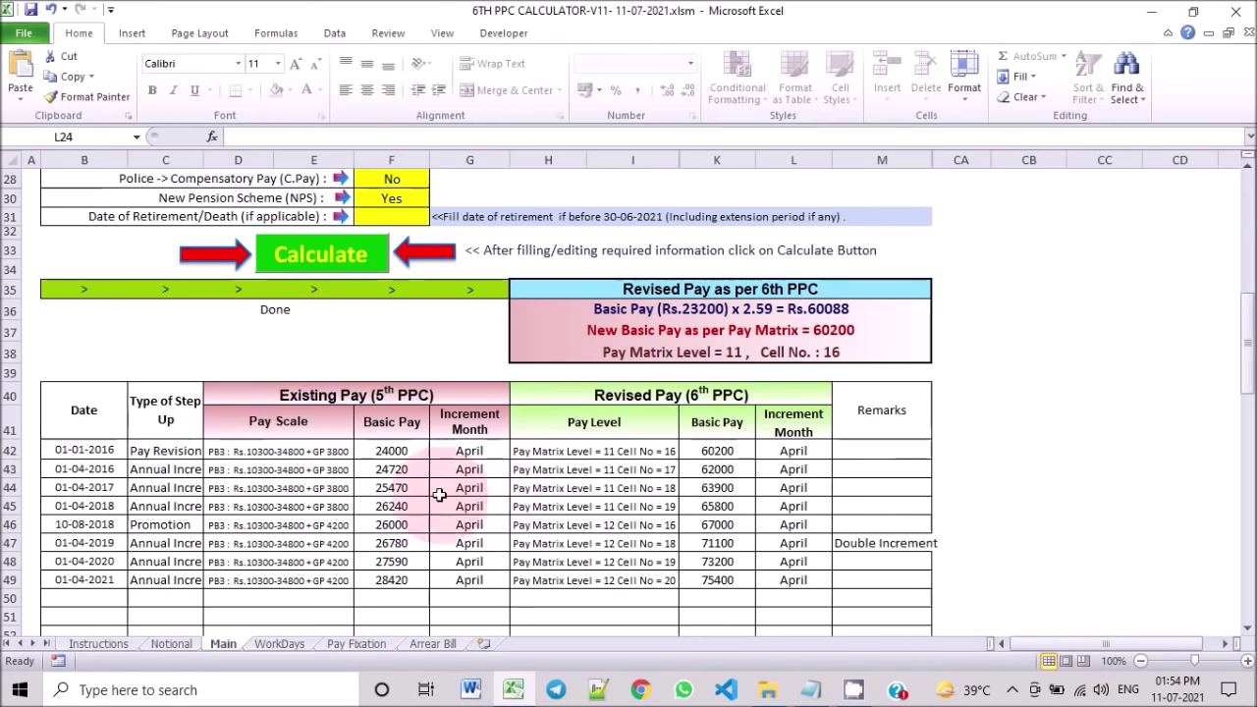
scroll(519, 485, down, 3)
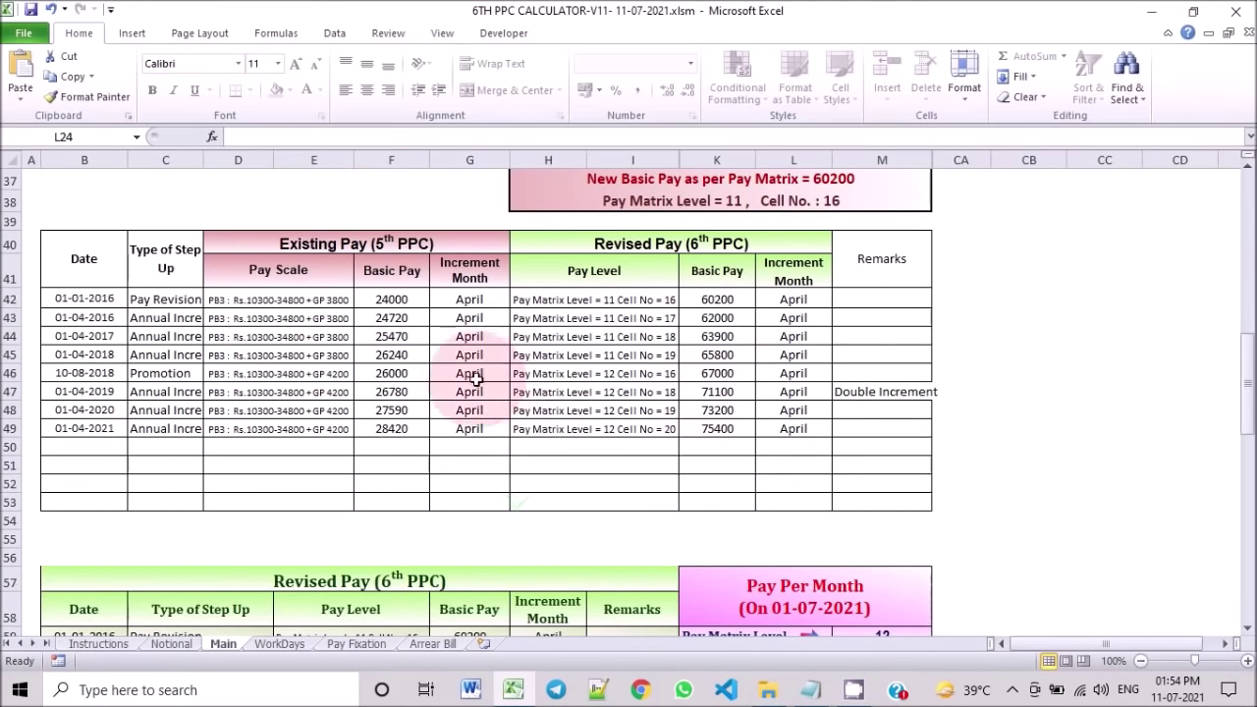
scroll(671, 443, down, 3)
scroll(671, 443, down, 1)
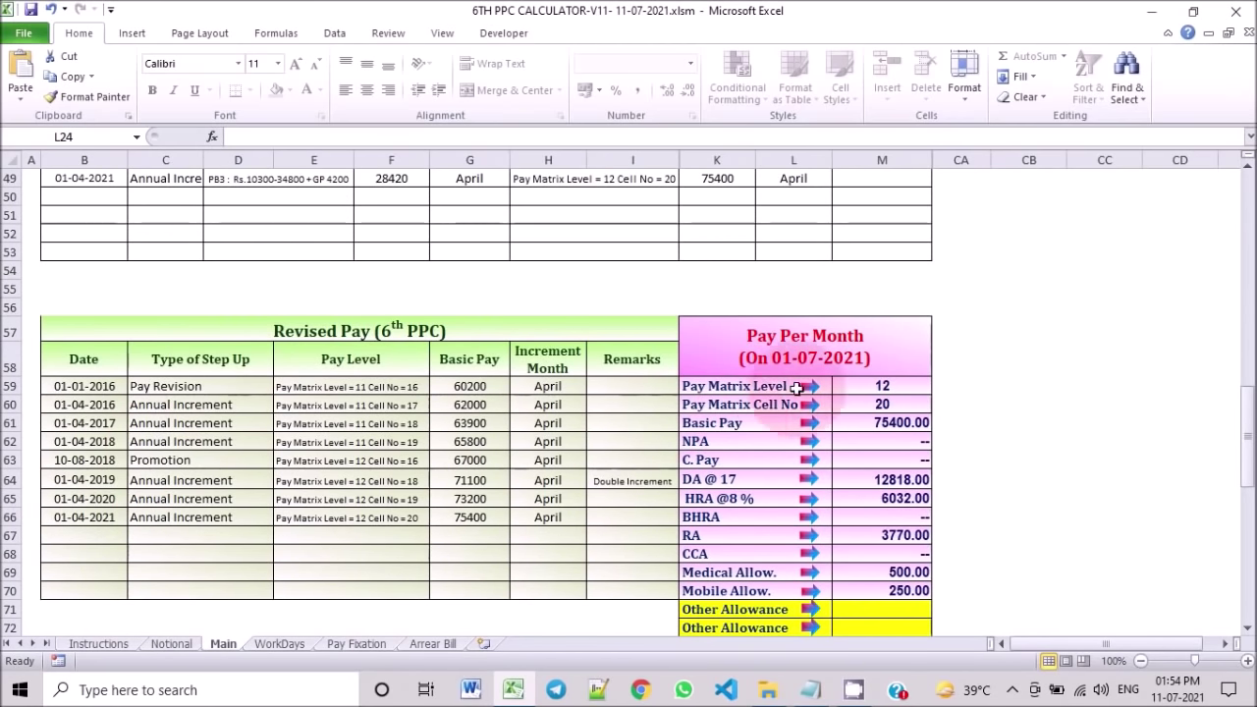
scroll(840, 431, down, 2)
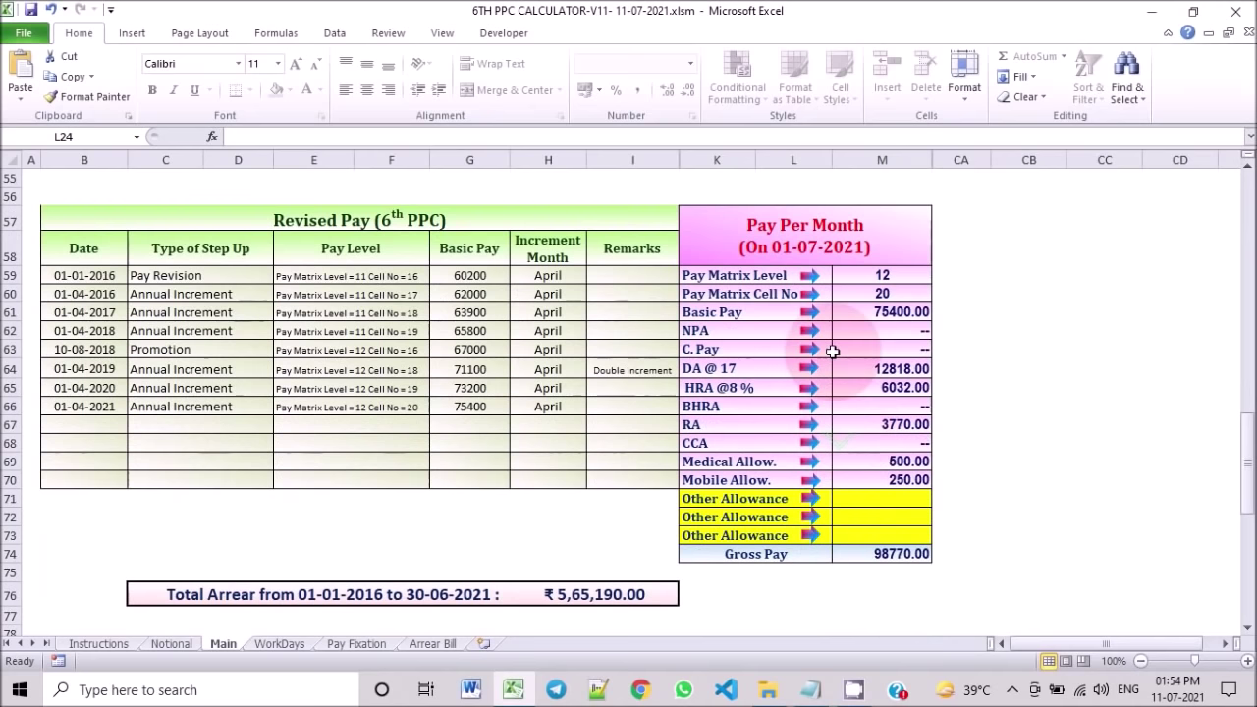
scroll(838, 439, down, 1)
scroll(838, 440, down, 1)
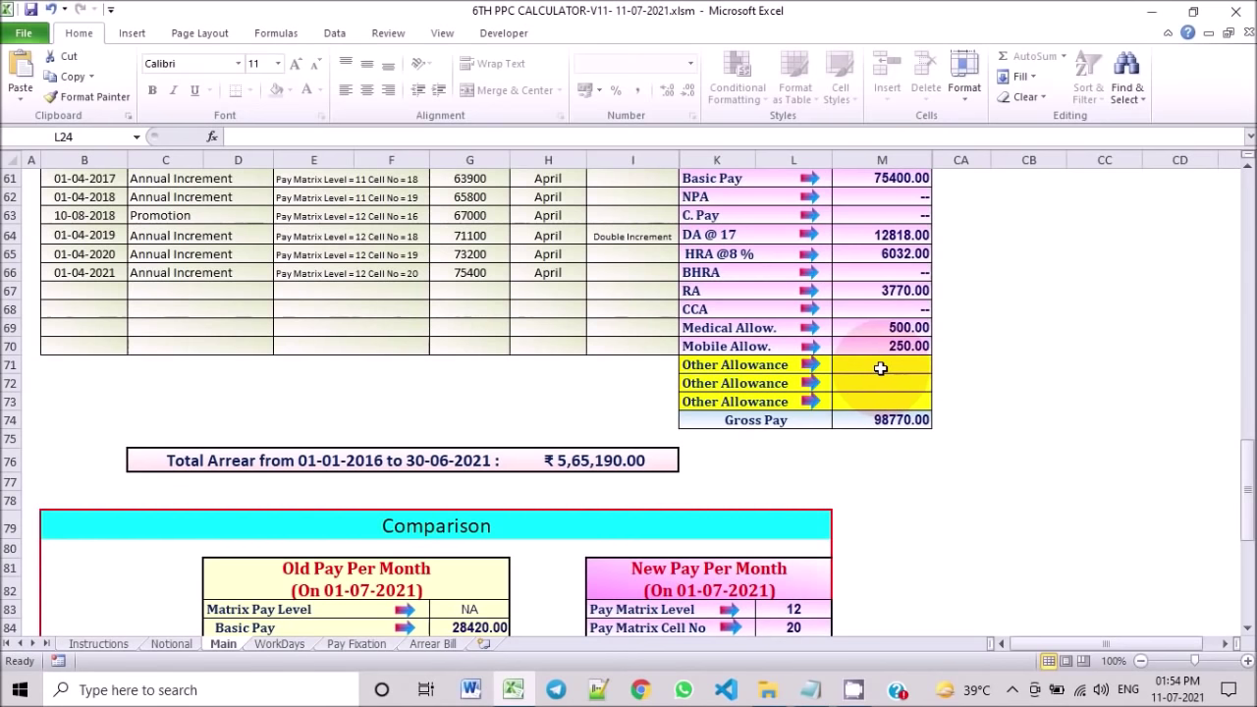
scroll(882, 369, down, 4)
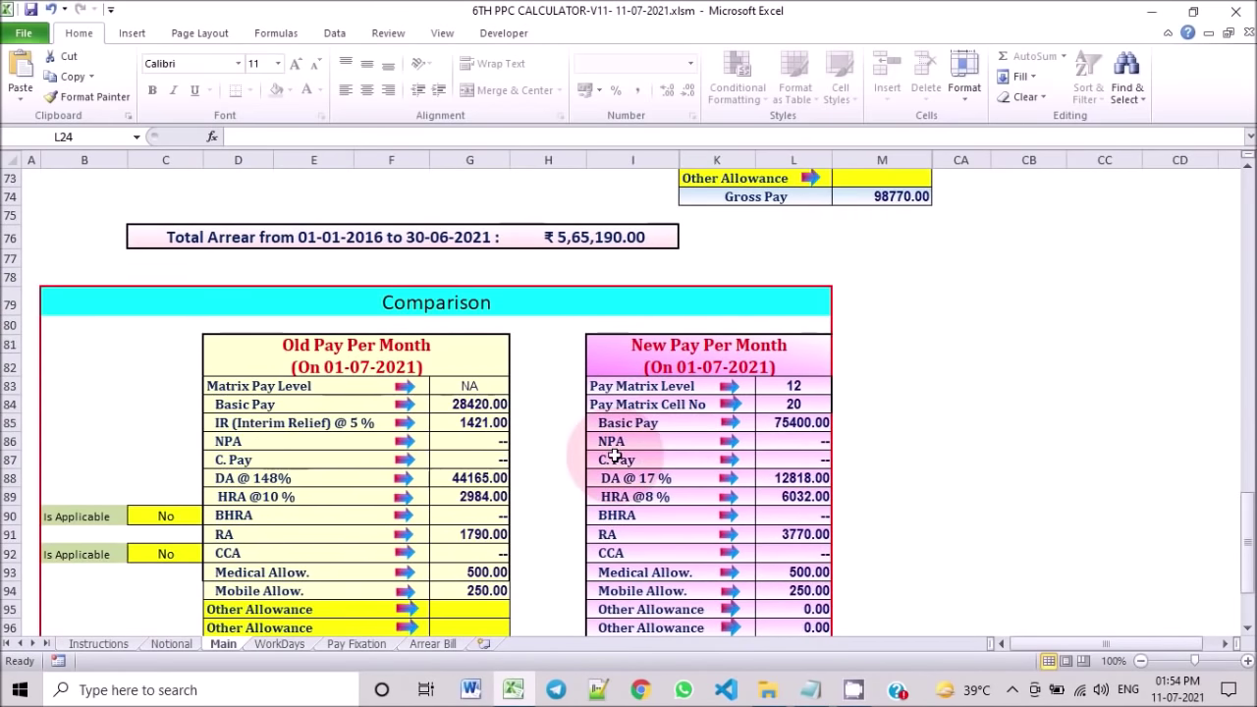
scroll(499, 432, down, 2)
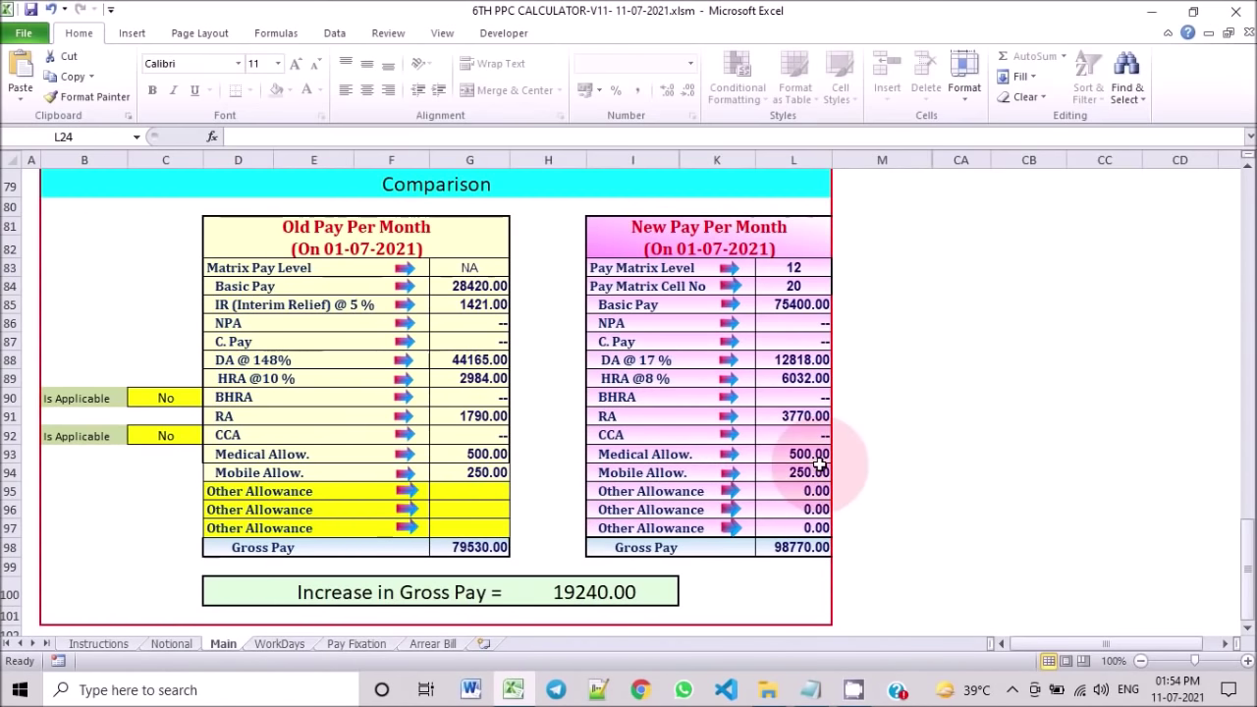
scroll(820, 464, up, 8)
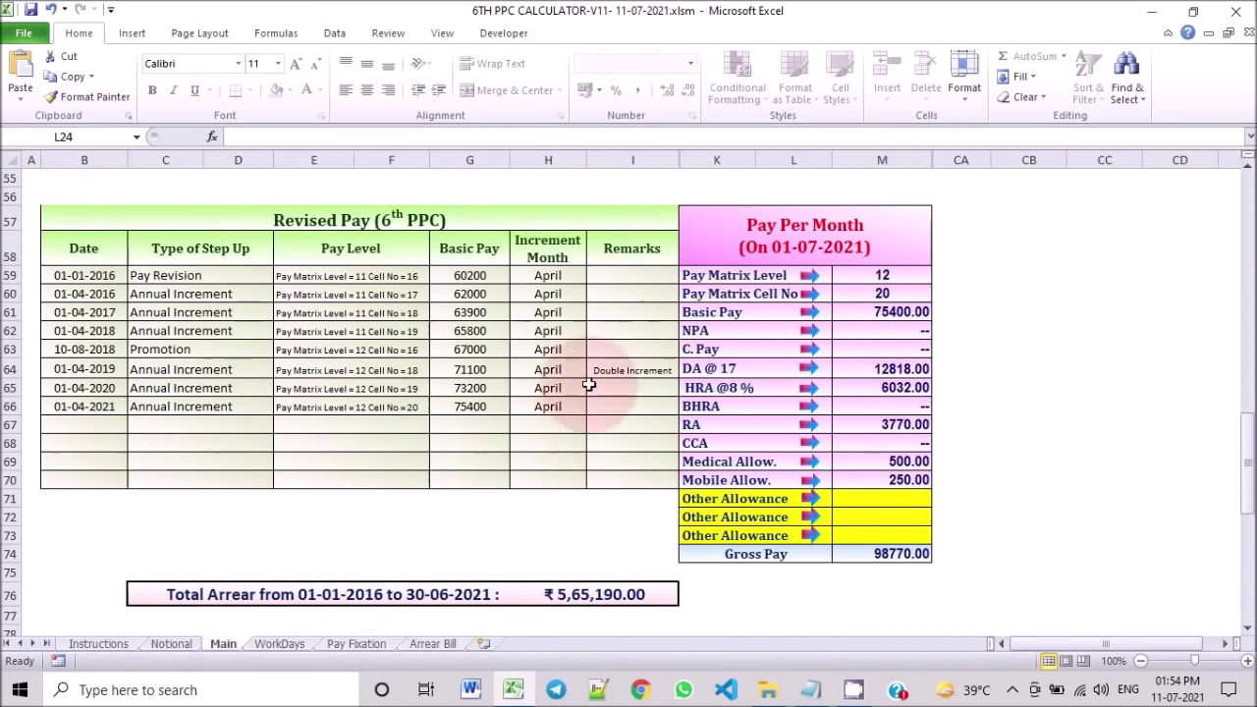
scroll(594, 398, up, 4)
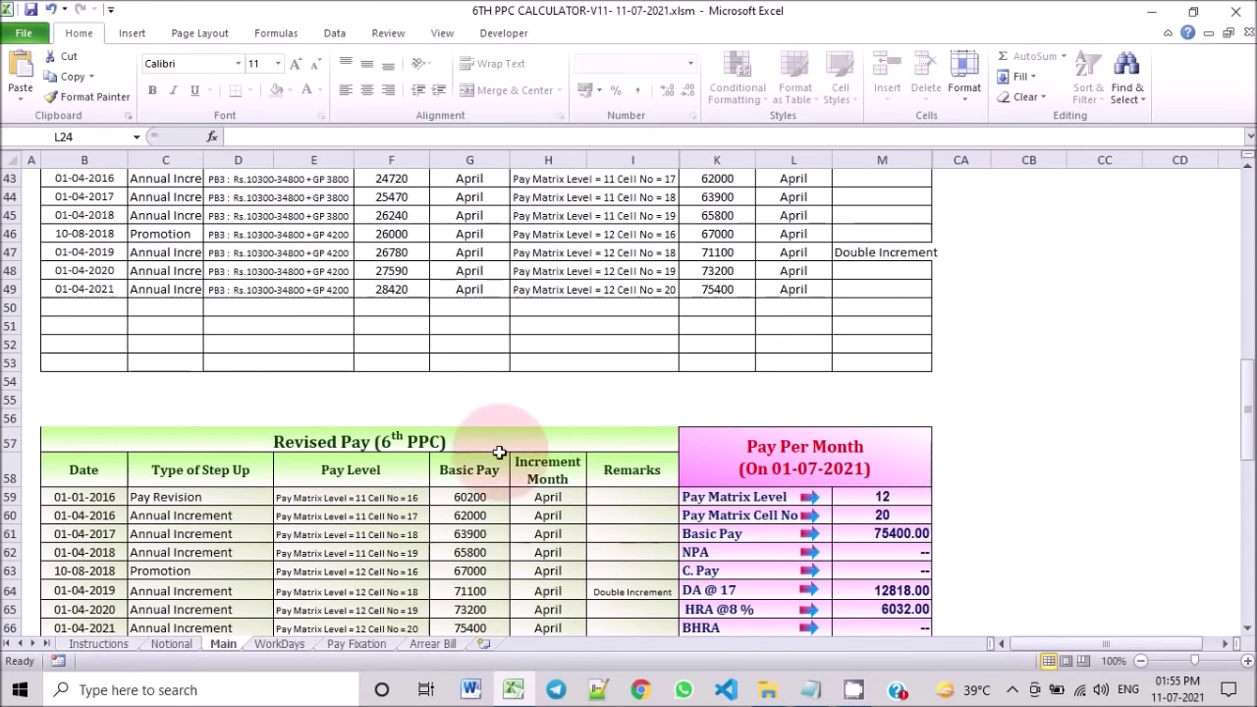
scroll(538, 417, up, 13)
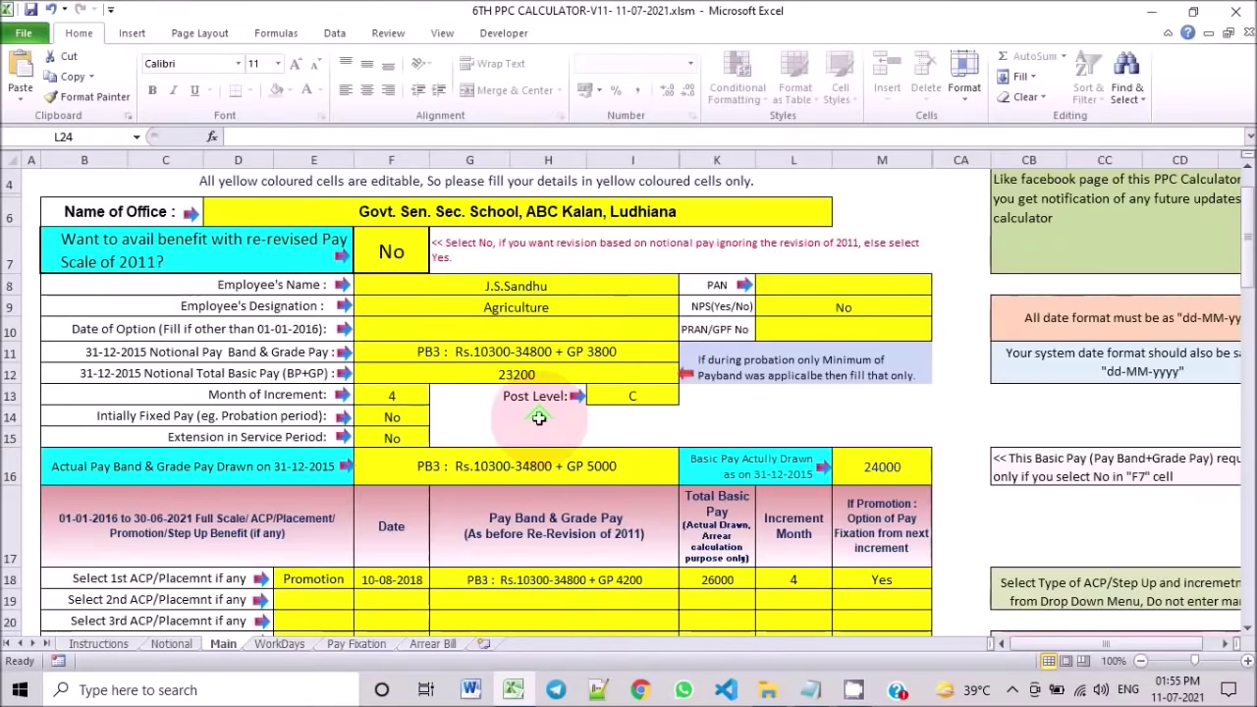
scroll(538, 418, up, 1)
Step: Review the Pay Fixation sheet down to the Undertaking (basic reaching 75400 by 01-04-2021), then go back to Main
click(354, 645)
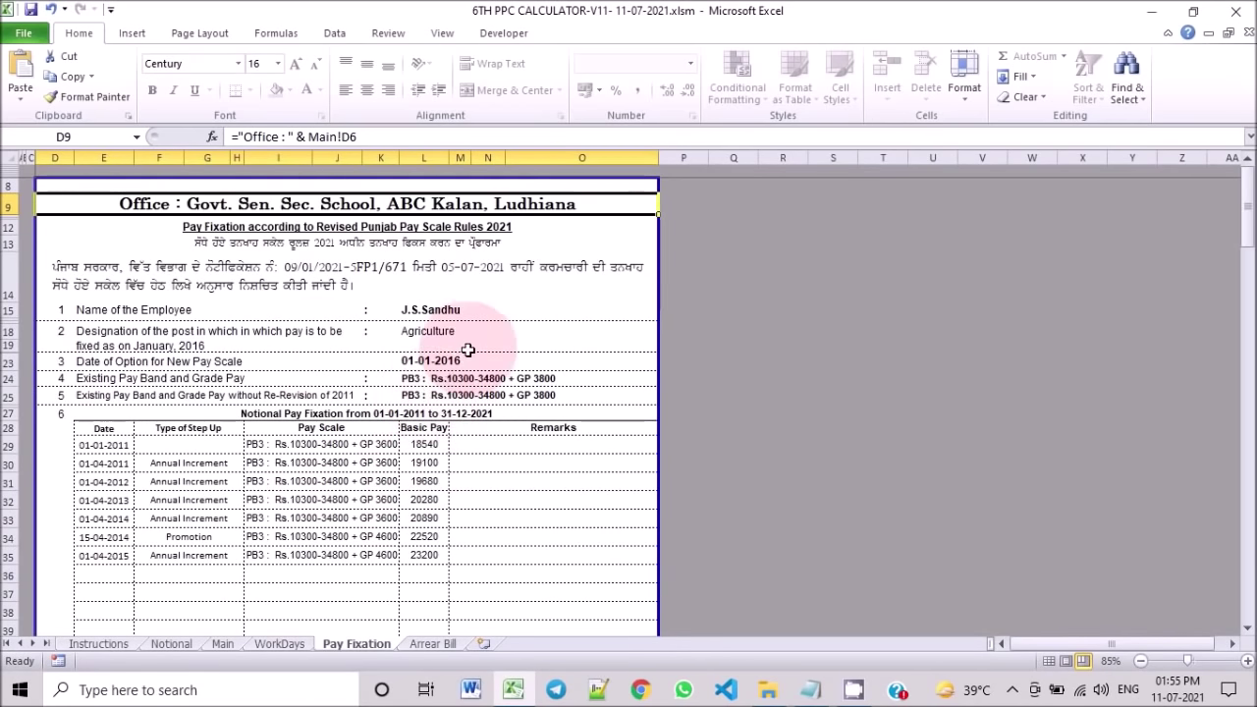
scroll(474, 393, down, 2)
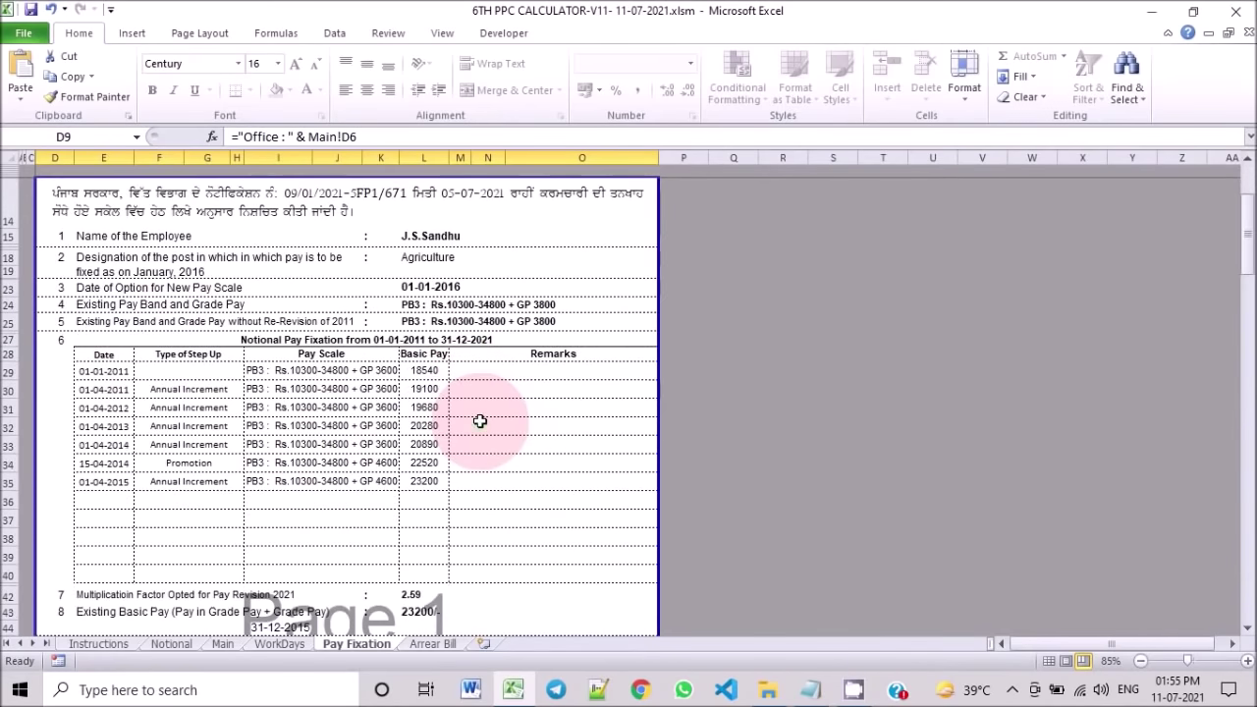
scroll(480, 421, up, 2)
scroll(462, 403, down, 3)
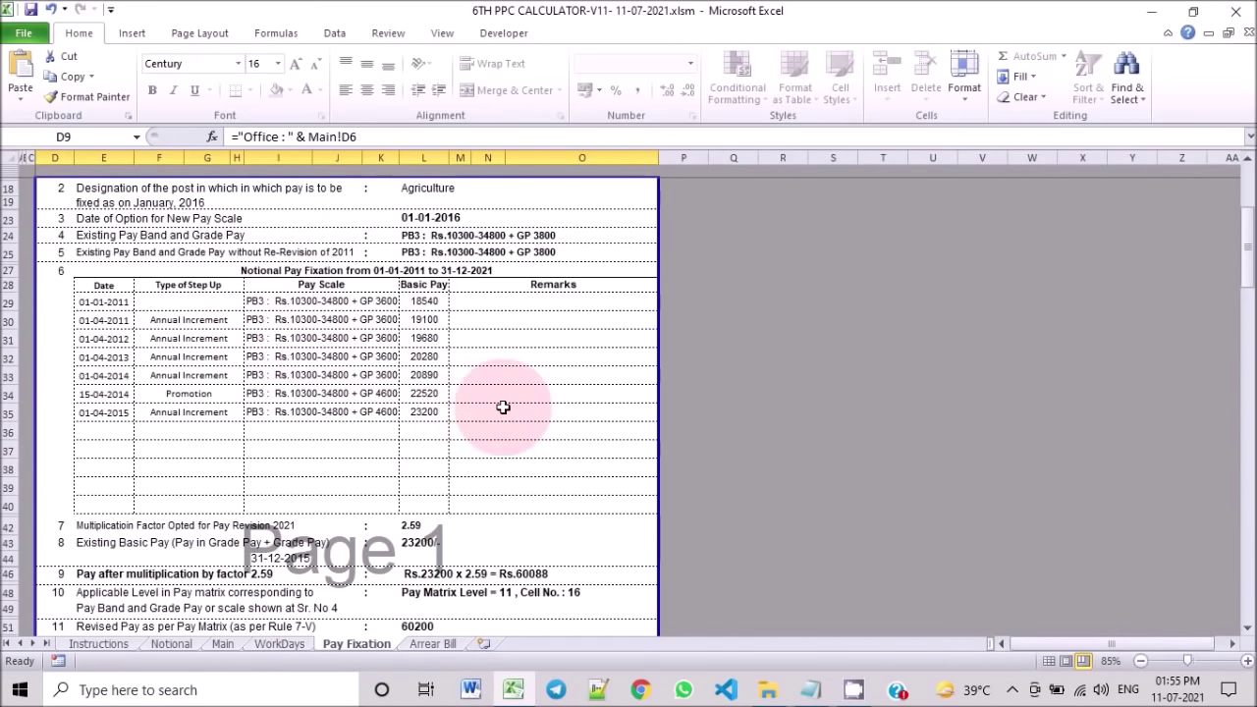
scroll(500, 407, down, 3)
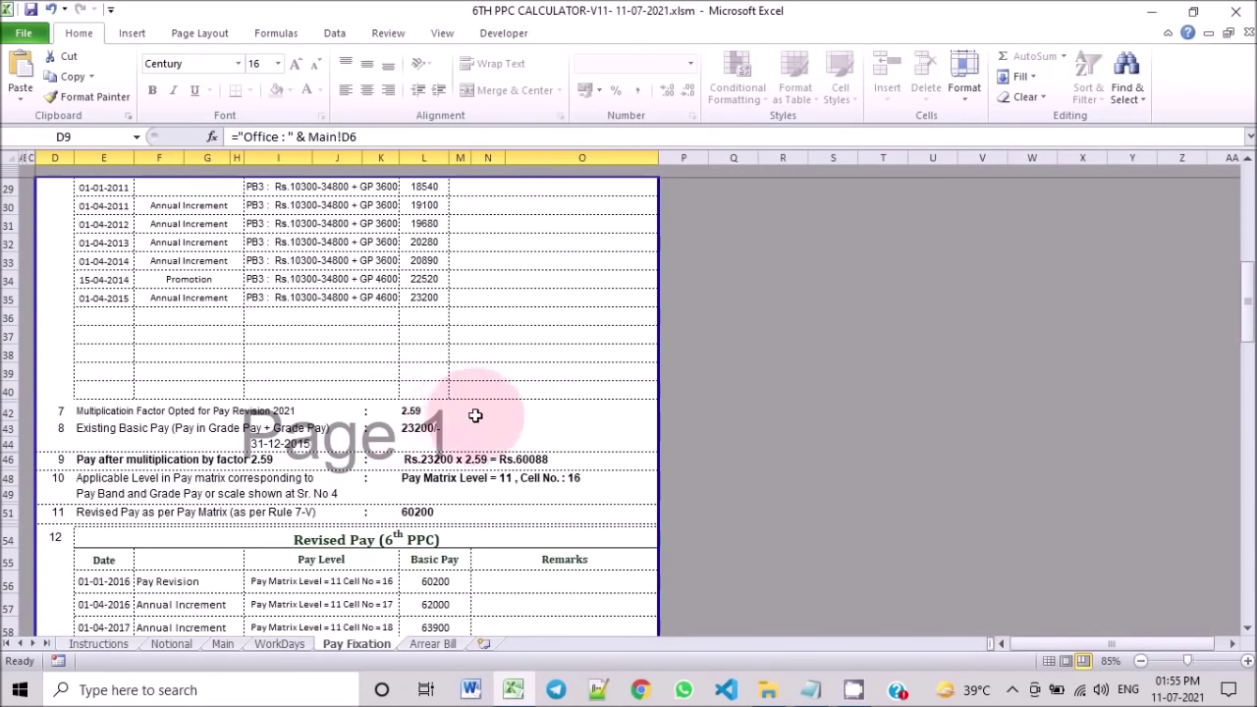
scroll(449, 405, down, 2)
scroll(454, 433, down, 1)
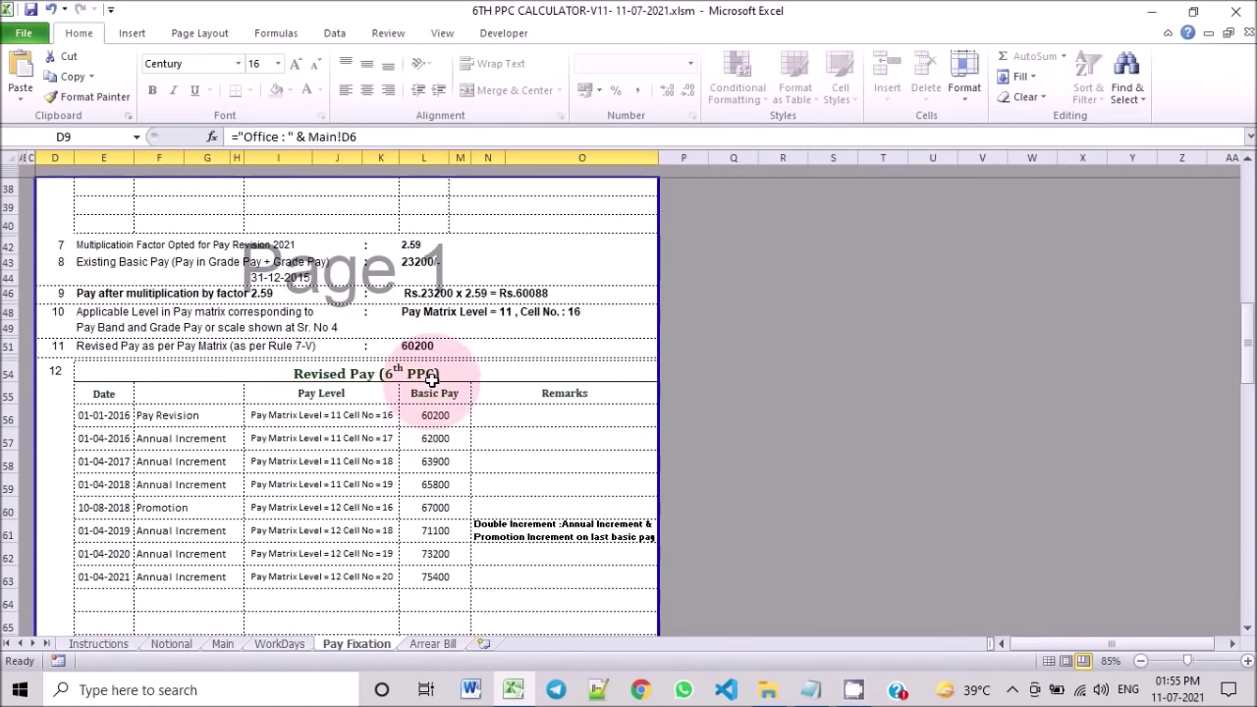
scroll(468, 418, down, 3)
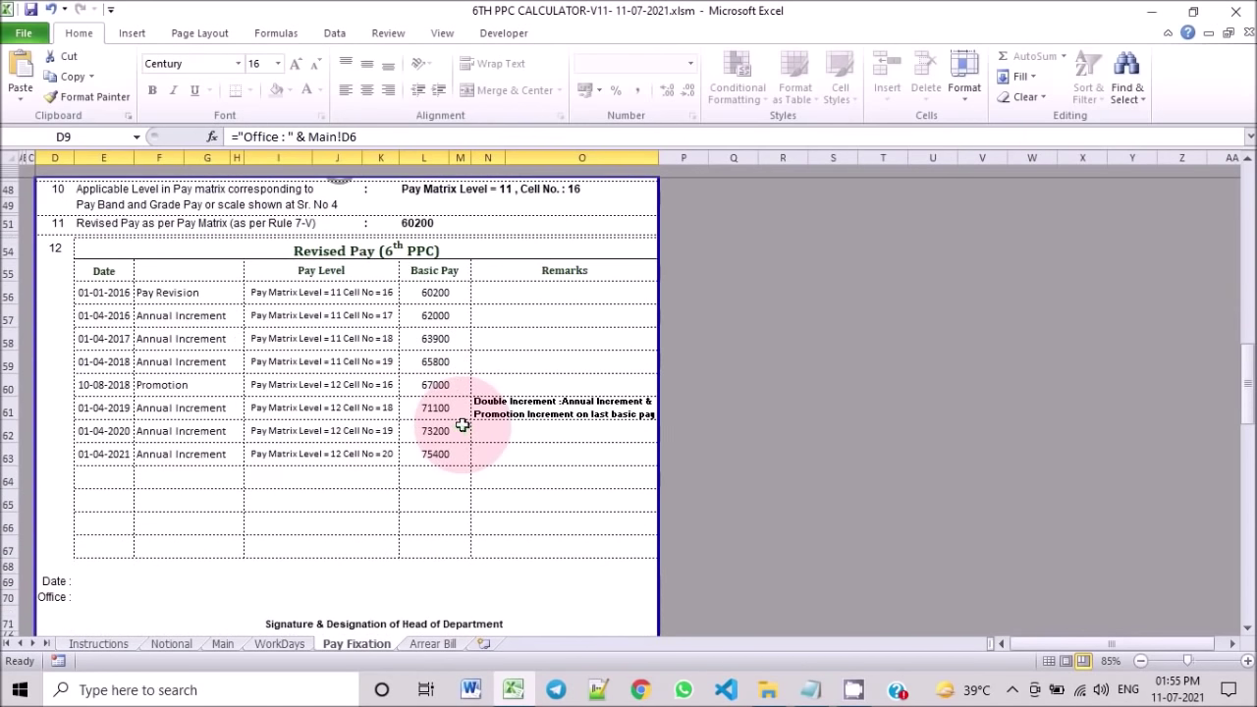
scroll(501, 464, down, 1)
scroll(507, 469, down, 7)
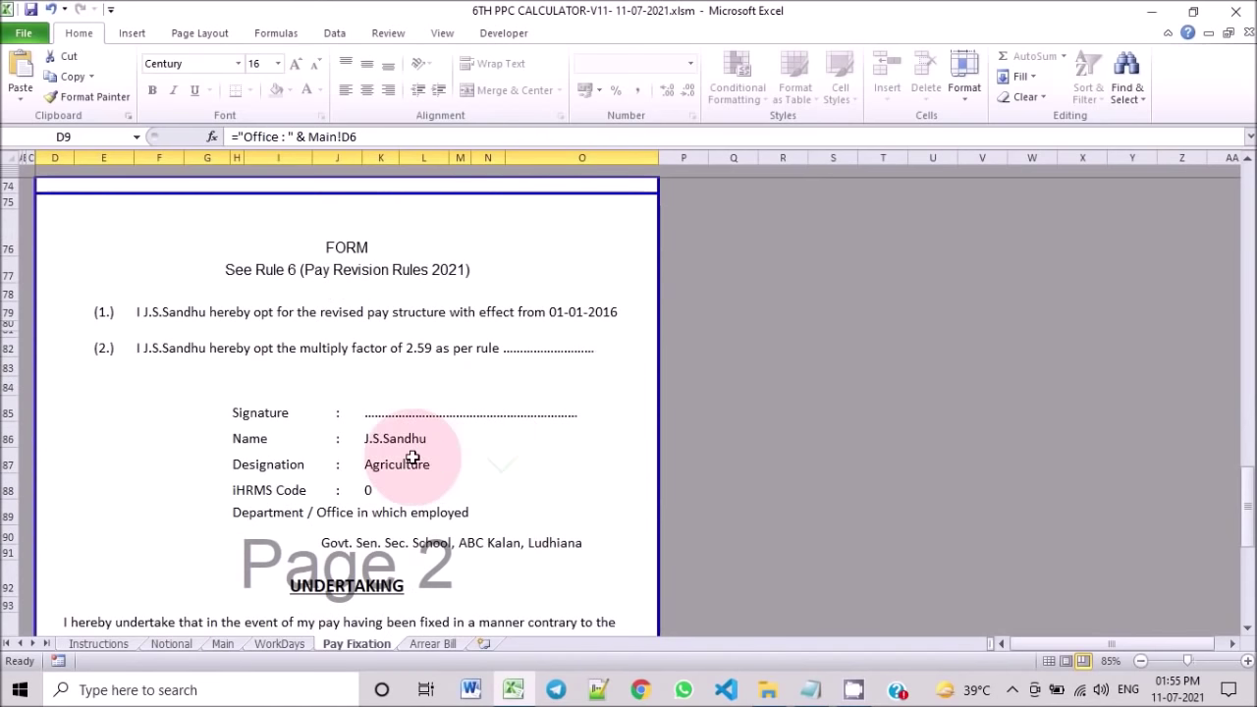
scroll(454, 442, down, 2)
scroll(462, 439, down, 1)
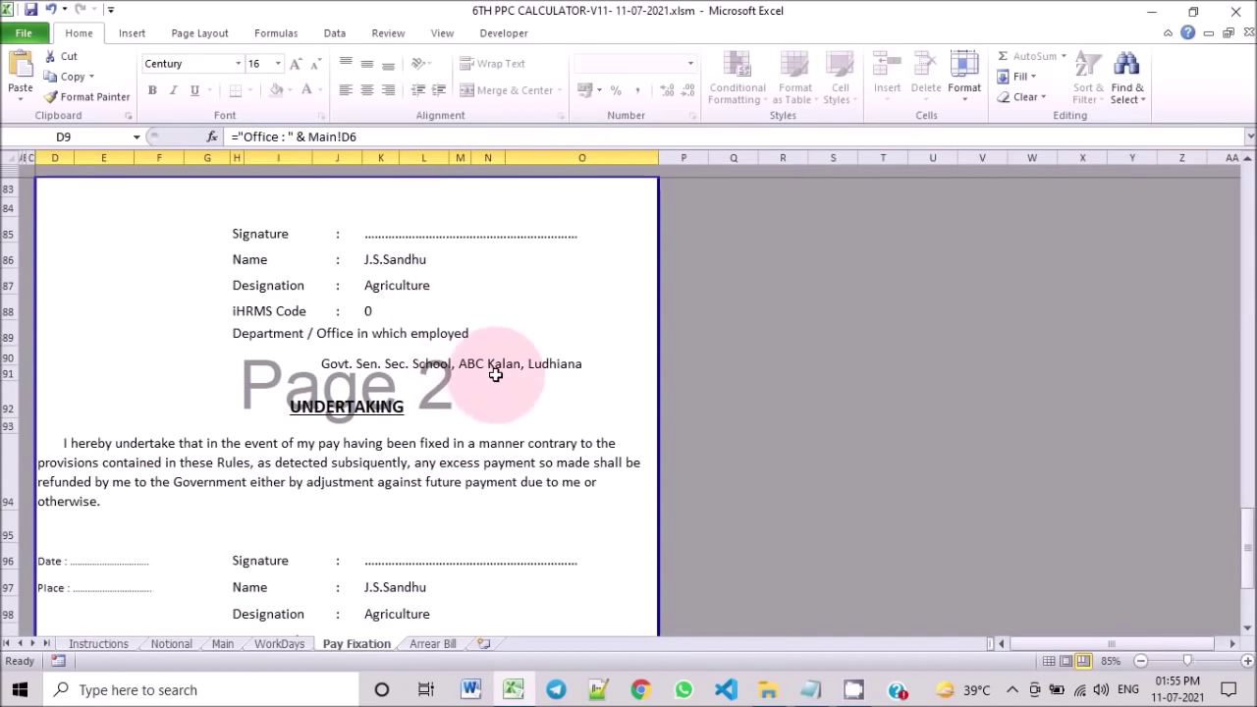
scroll(496, 378, down, 2)
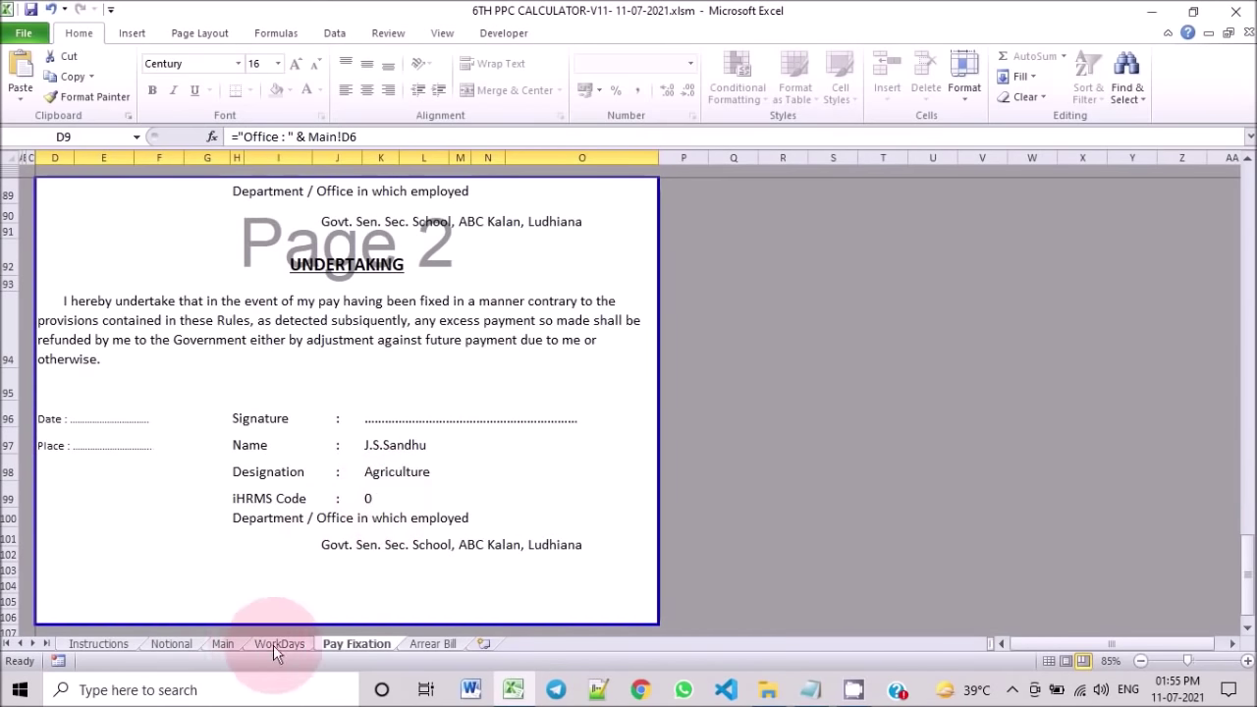
click(220, 643)
scroll(707, 511, down, 2)
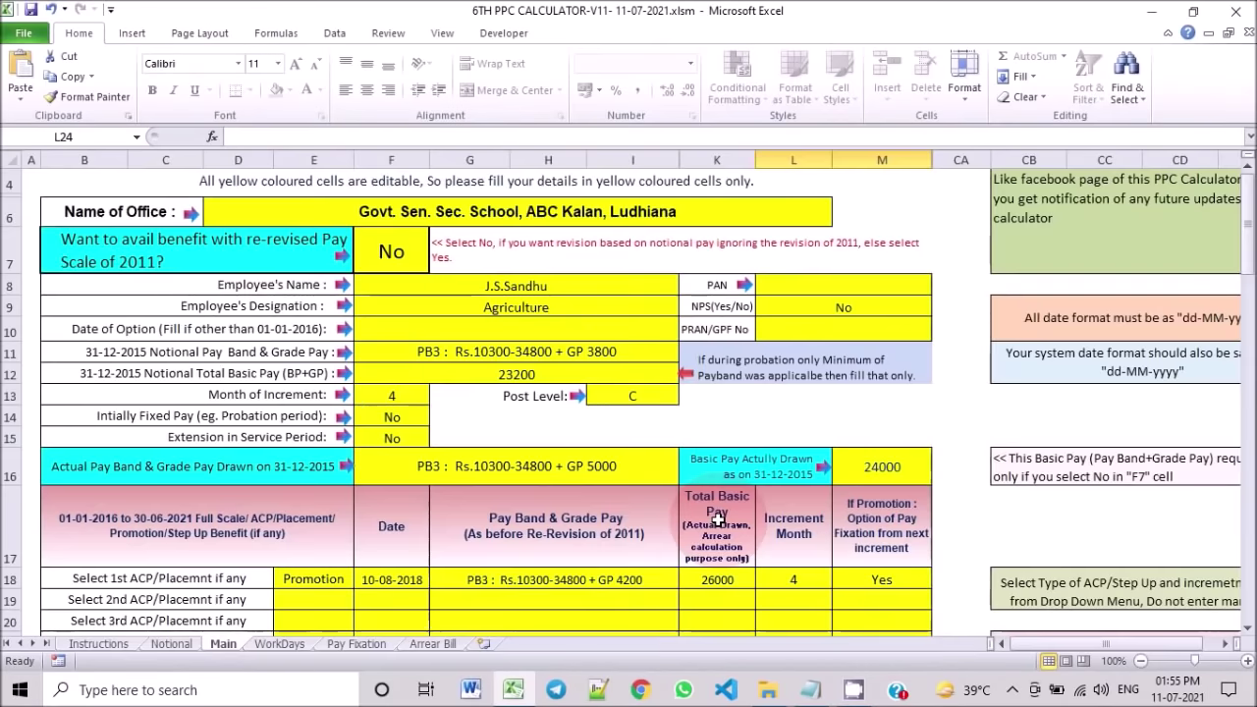
Step: Enter the employee's iHRMS code in L24 and confirm it appears on the Pay Fixation sheet
scroll(741, 503, down, 3)
click(791, 424)
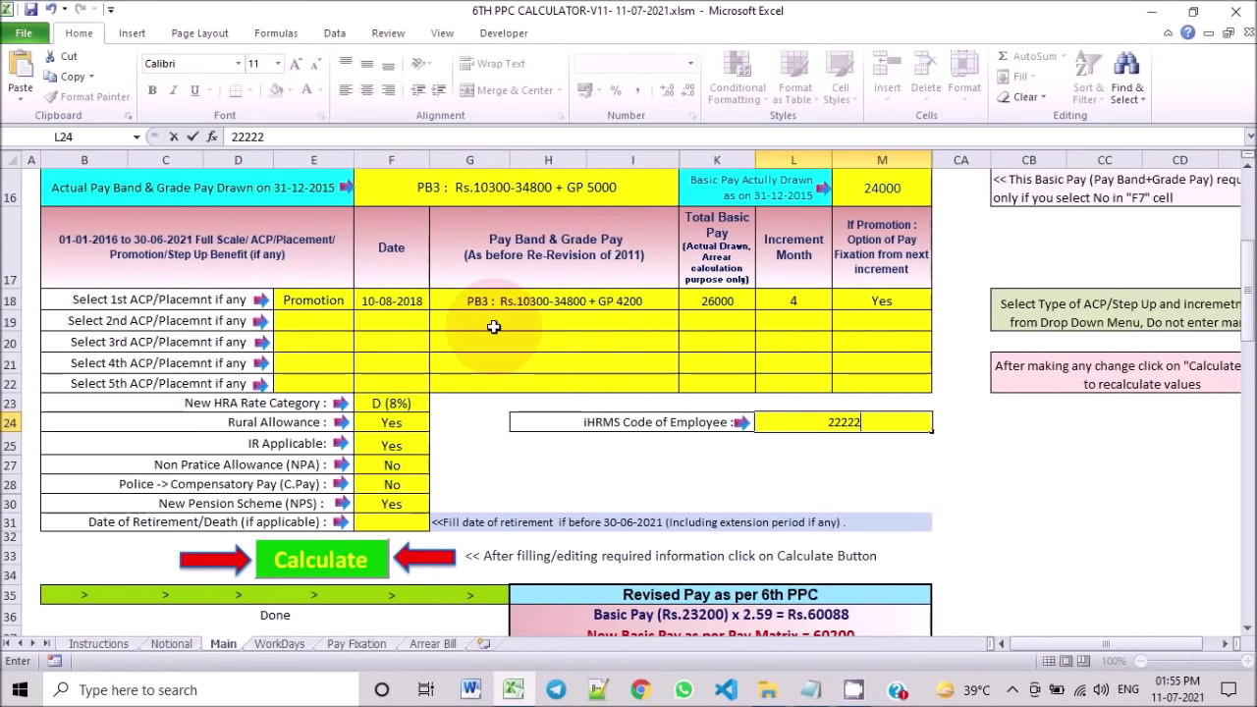
key(Return)
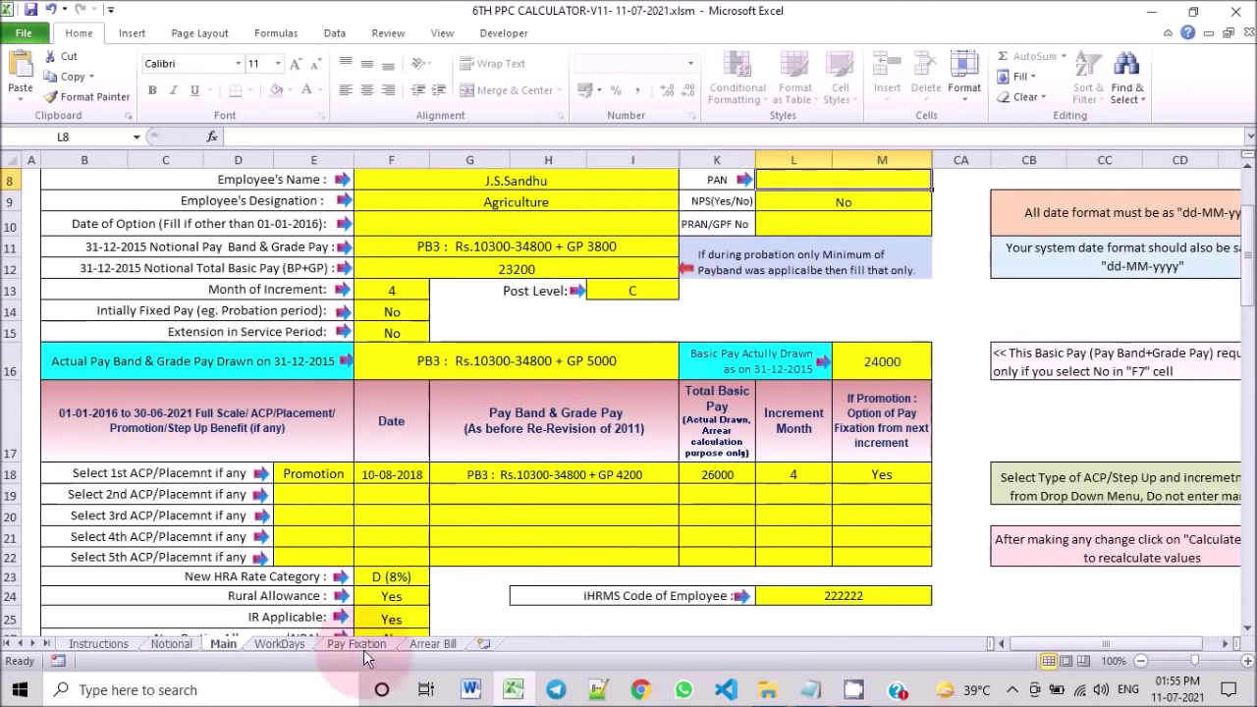
click(356, 644)
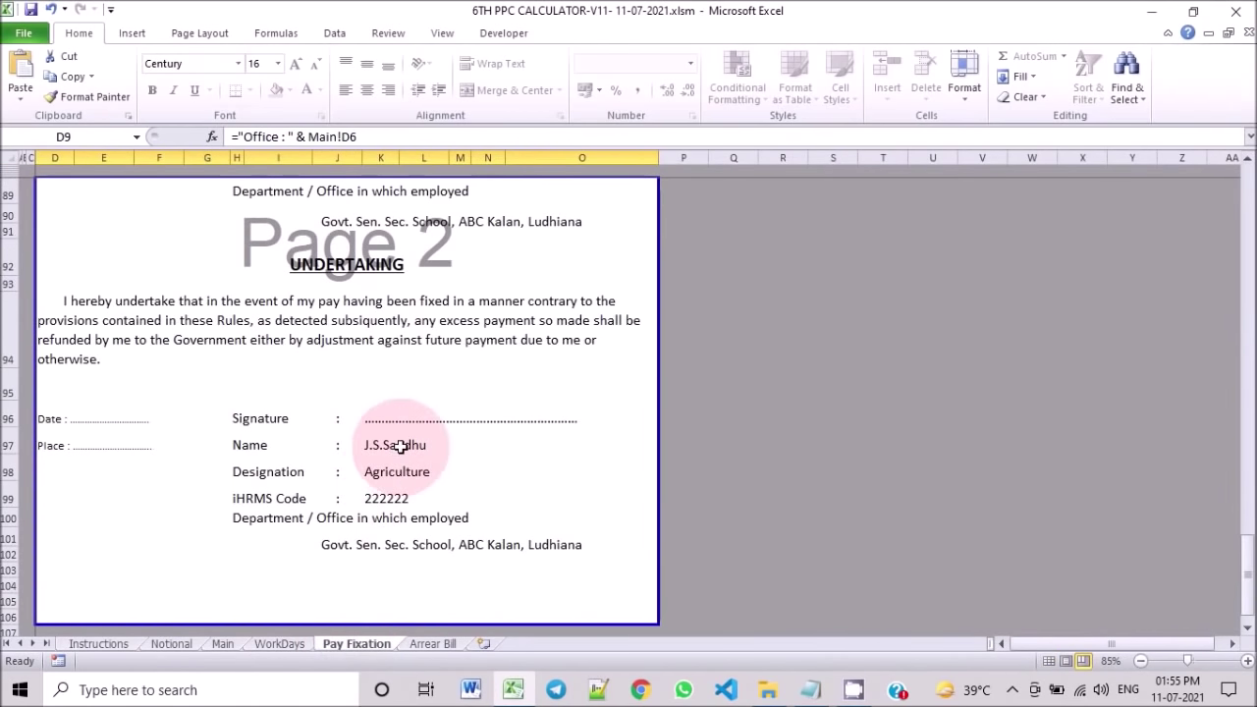
scroll(417, 476, up, 5)
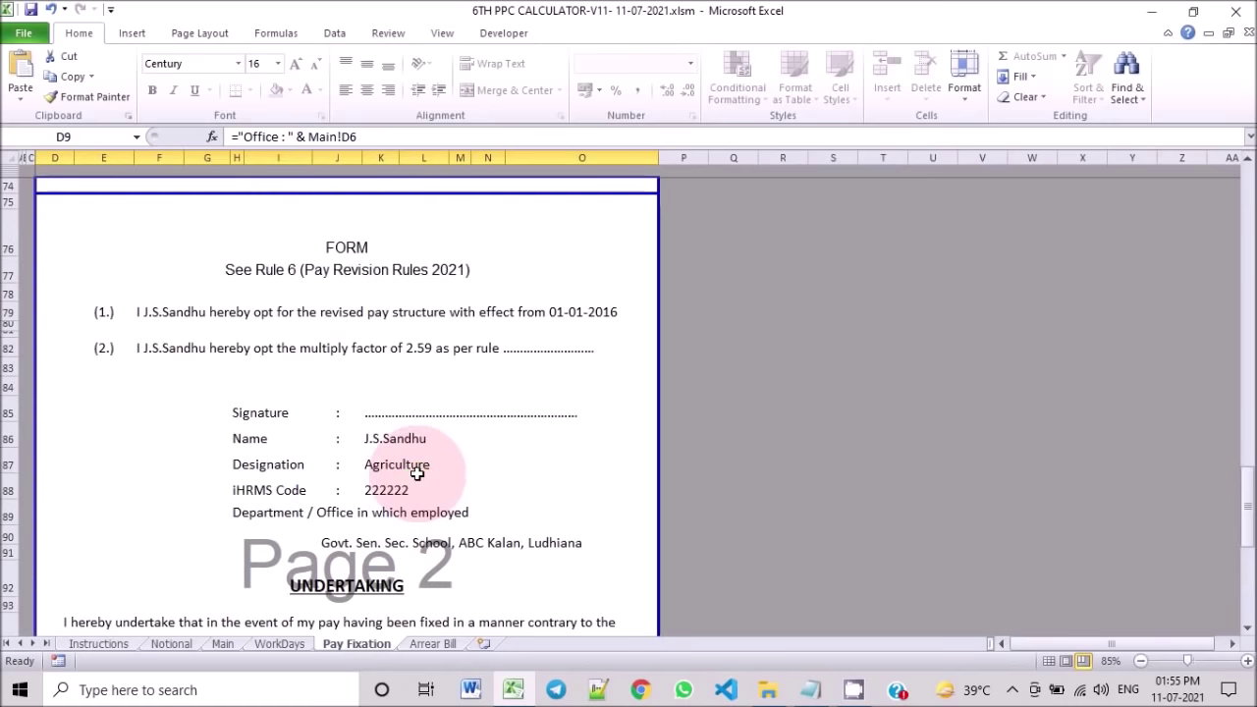
scroll(416, 474, up, 3)
scroll(462, 475, up, 1)
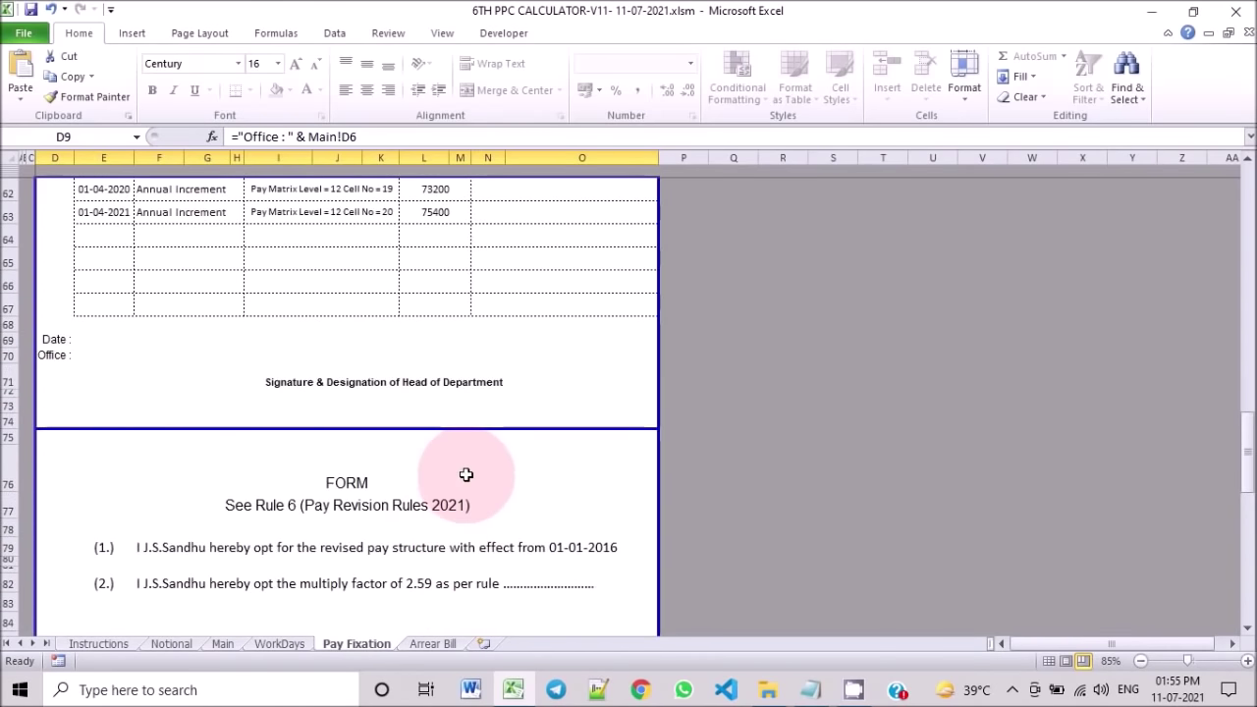
scroll(442, 481, up, 1)
scroll(453, 428, up, 12)
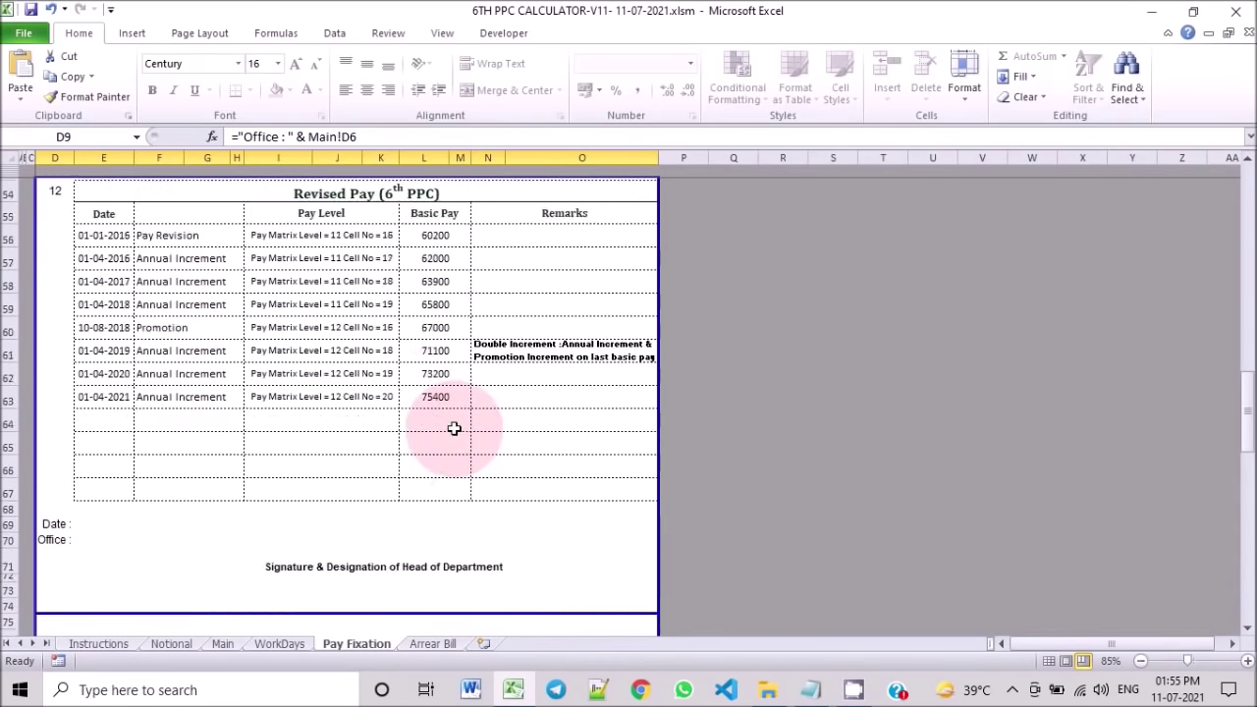
scroll(446, 442, up, 4)
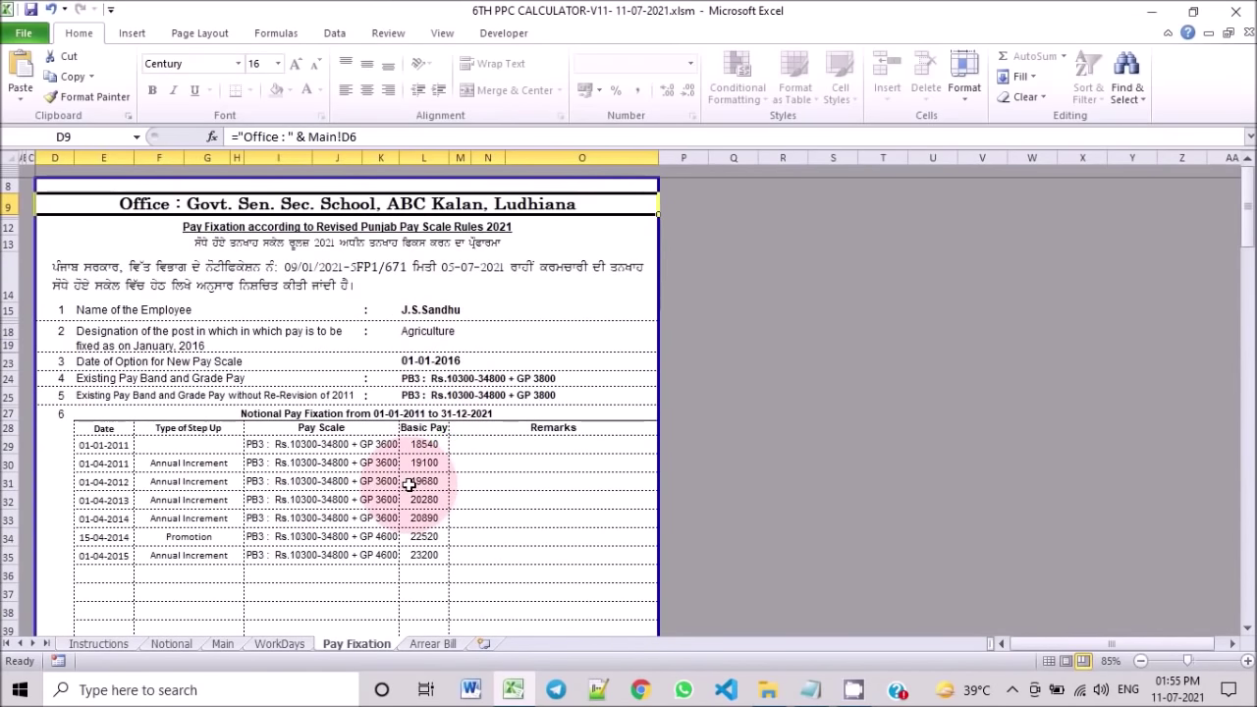
Step: Review the Arrear Bill's ₹6,20,715 gross arrear and ₹4,96,571 net payable, then go back to Main
click(423, 643)
scroll(550, 403, down, 3)
scroll(556, 407, down, 2)
scroll(430, 505, up, 5)
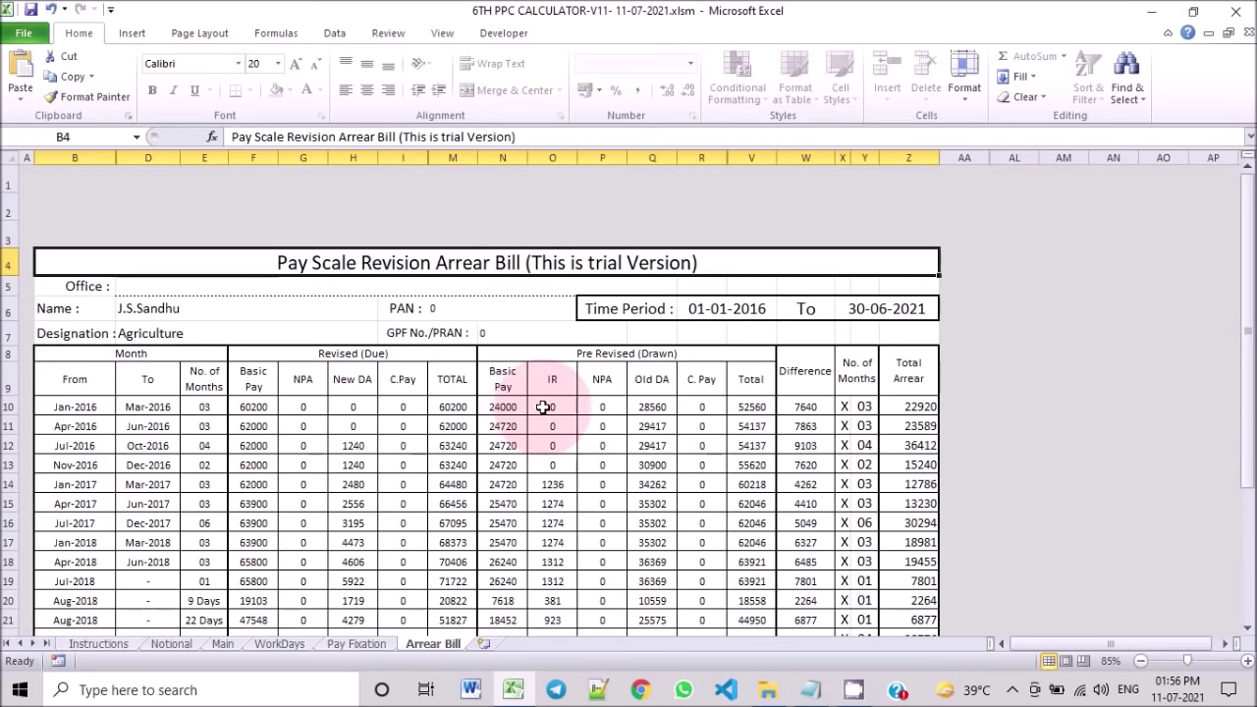
scroll(543, 407, down, 4)
scroll(625, 398, up, 4)
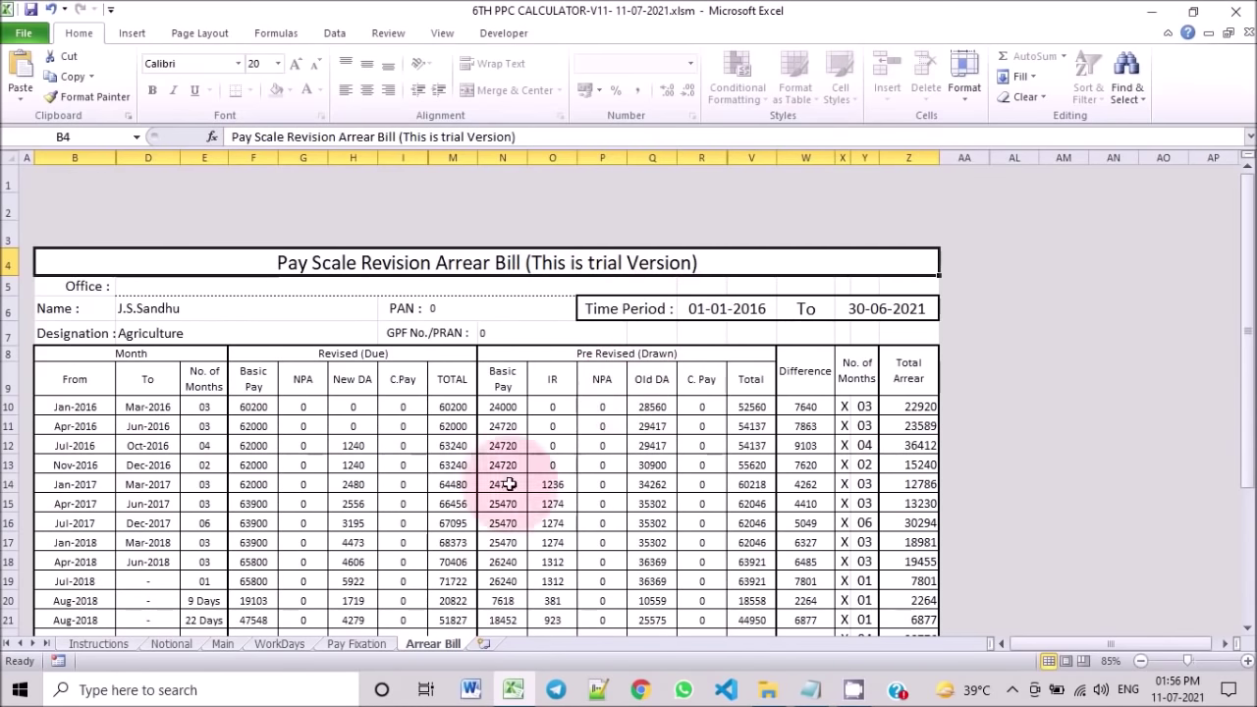
click(225, 646)
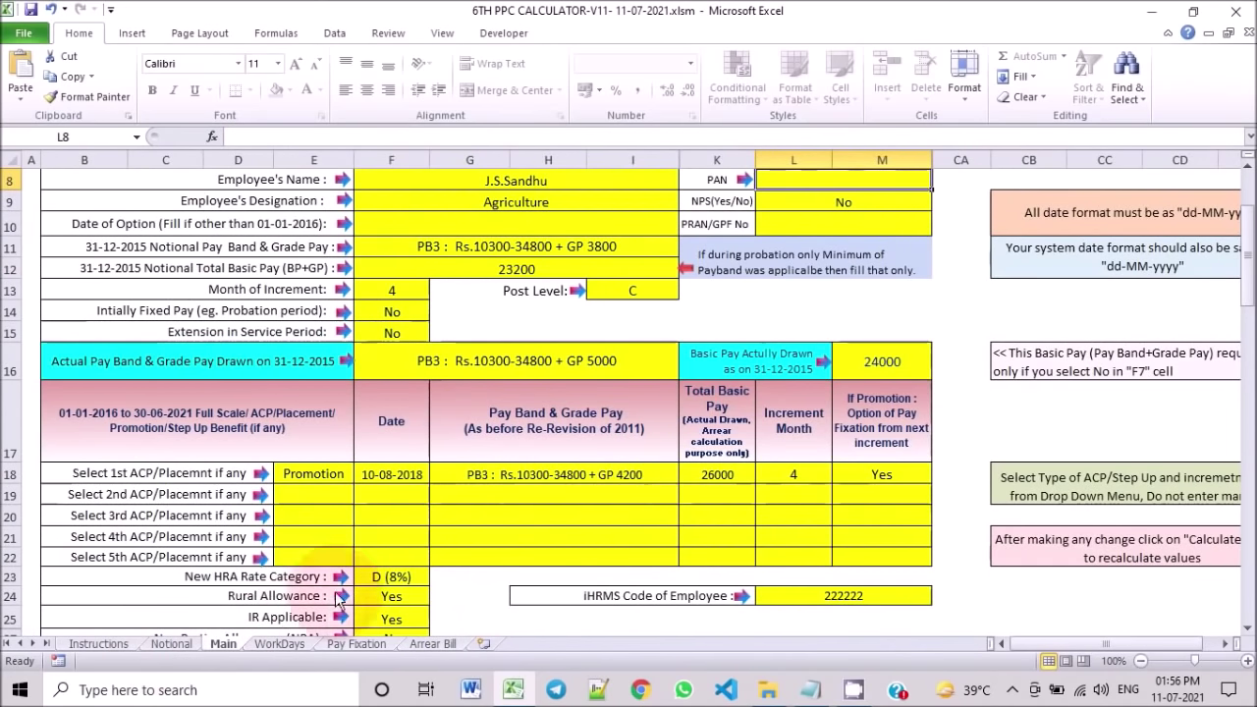
click(175, 644)
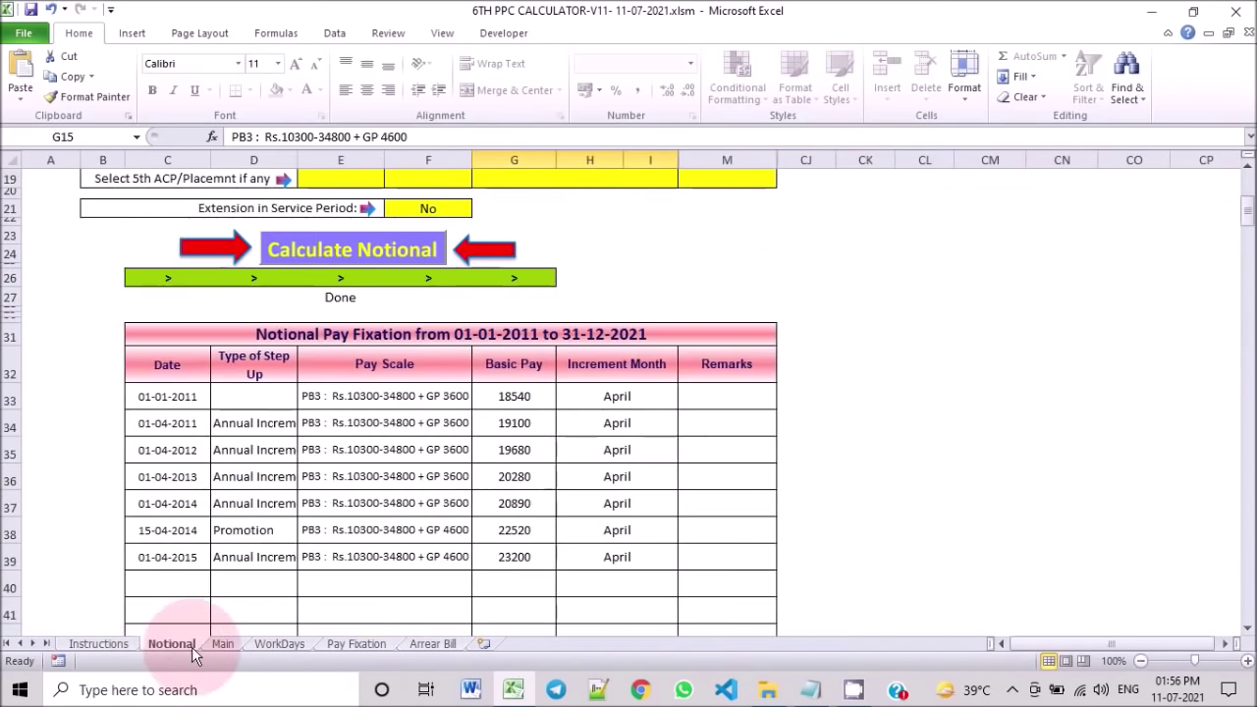
click(224, 643)
click(172, 644)
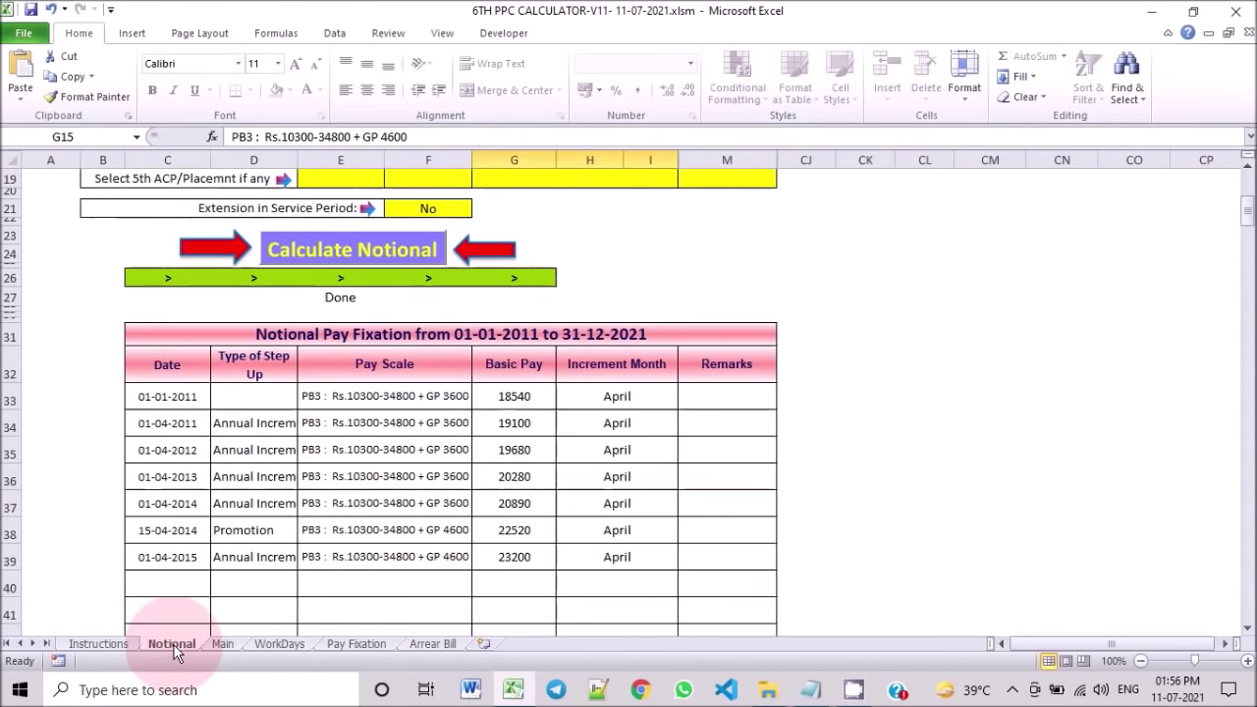
scroll(350, 486, down, 3)
scroll(351, 485, up, 10)
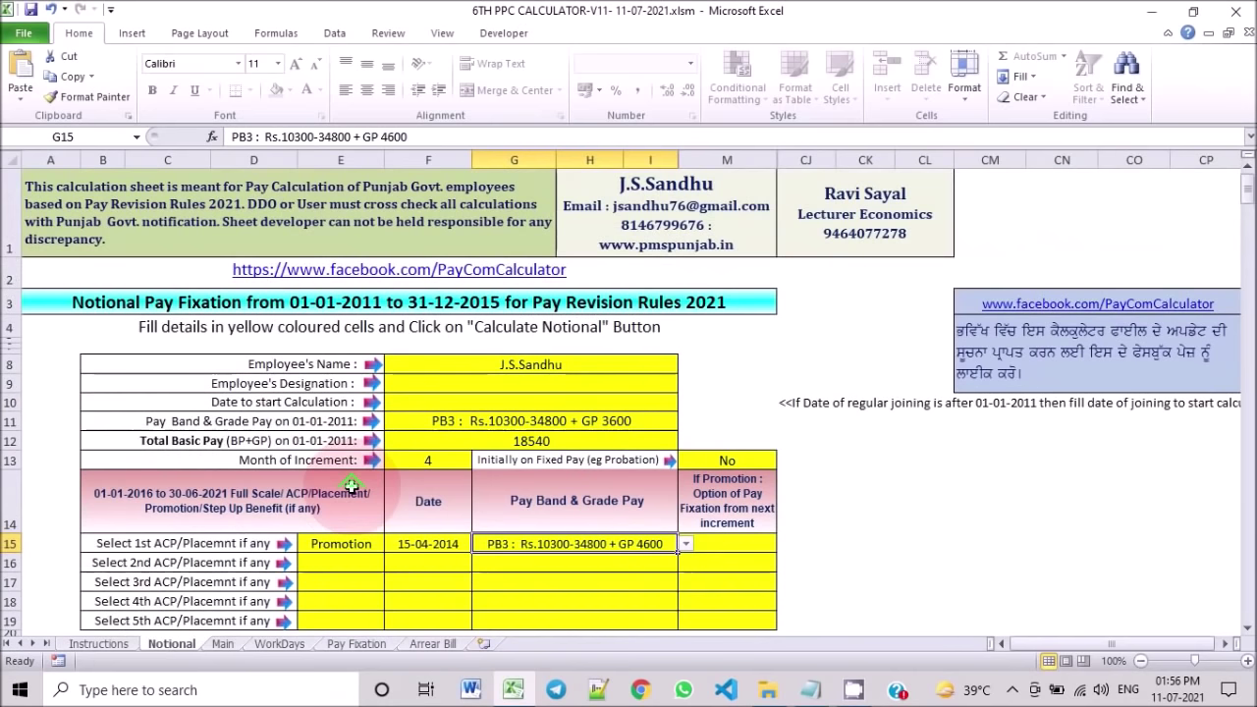
click(231, 643)
scroll(520, 472, up, 5)
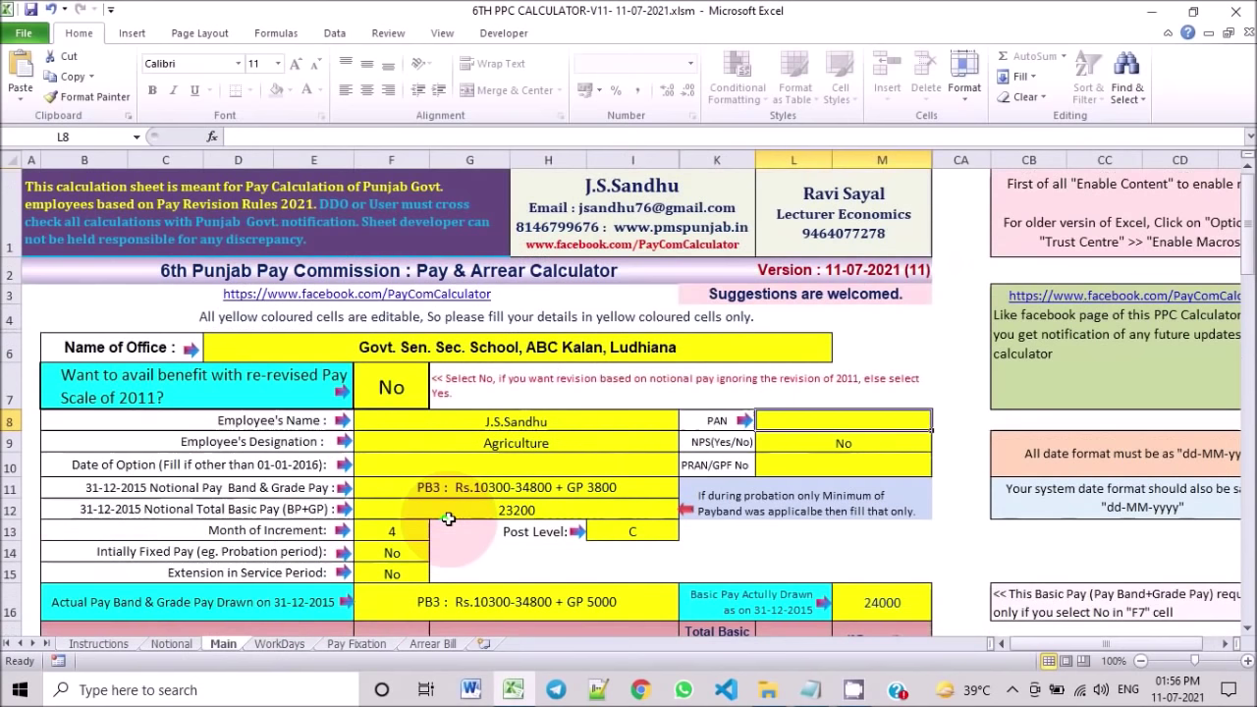
scroll(667, 491, down, 2)
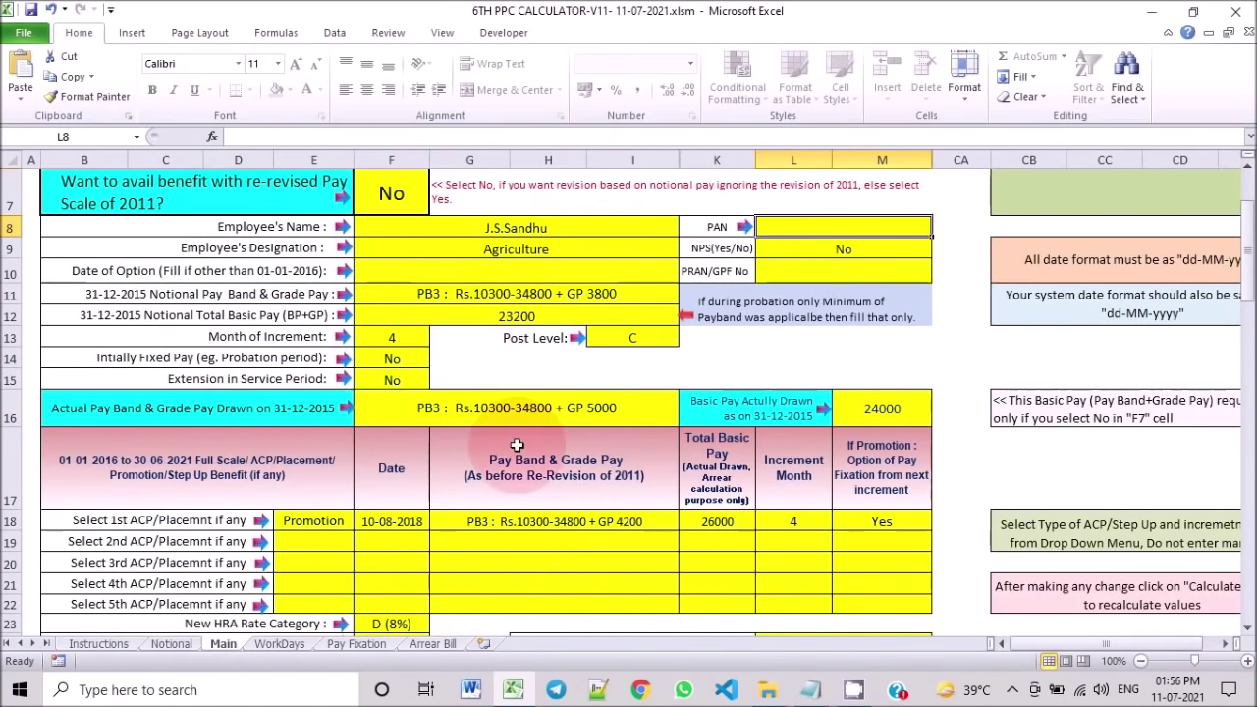
scroll(517, 445, down, 2)
scroll(511, 452, down, 1)
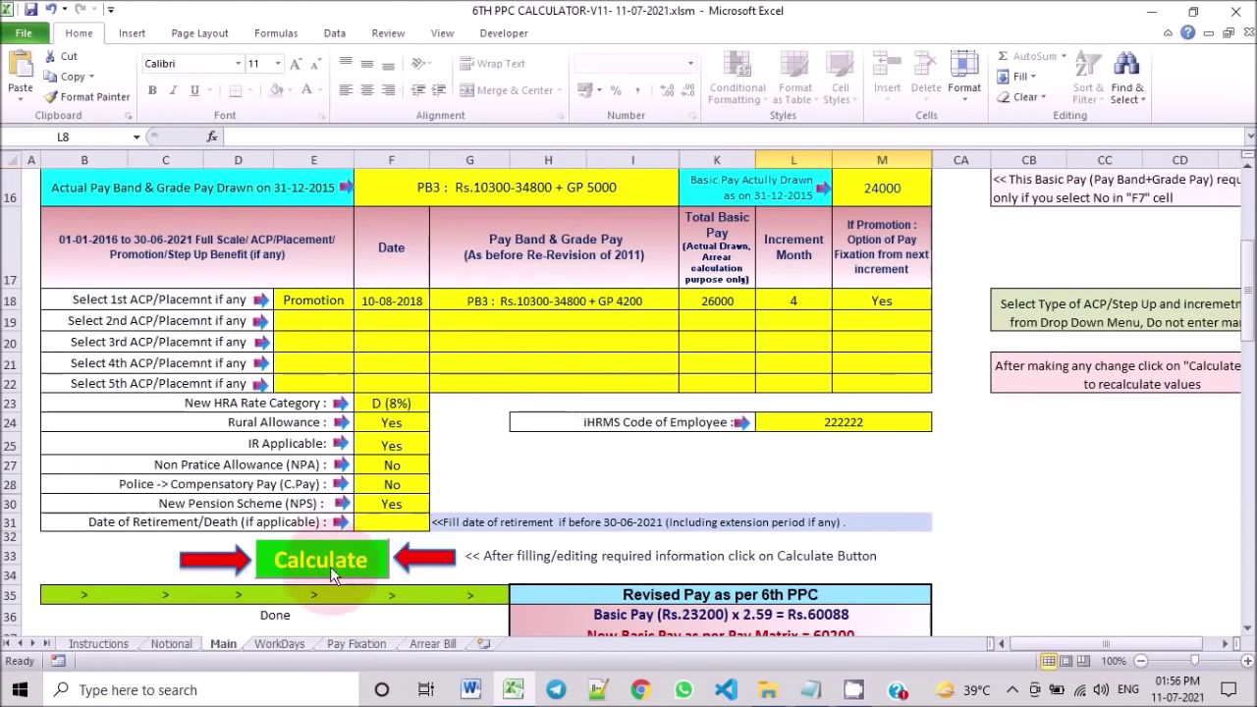
scroll(373, 578, down, 1)
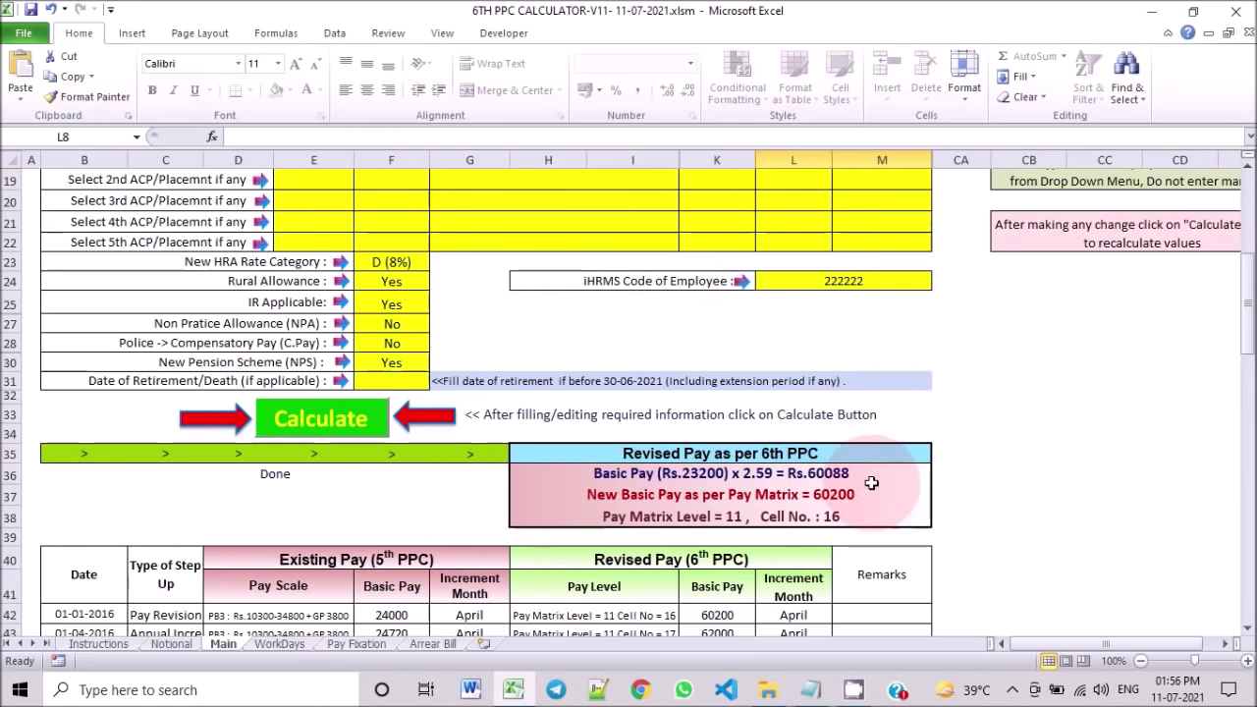
scroll(879, 475, up, 2)
scroll(879, 475, up, 4)
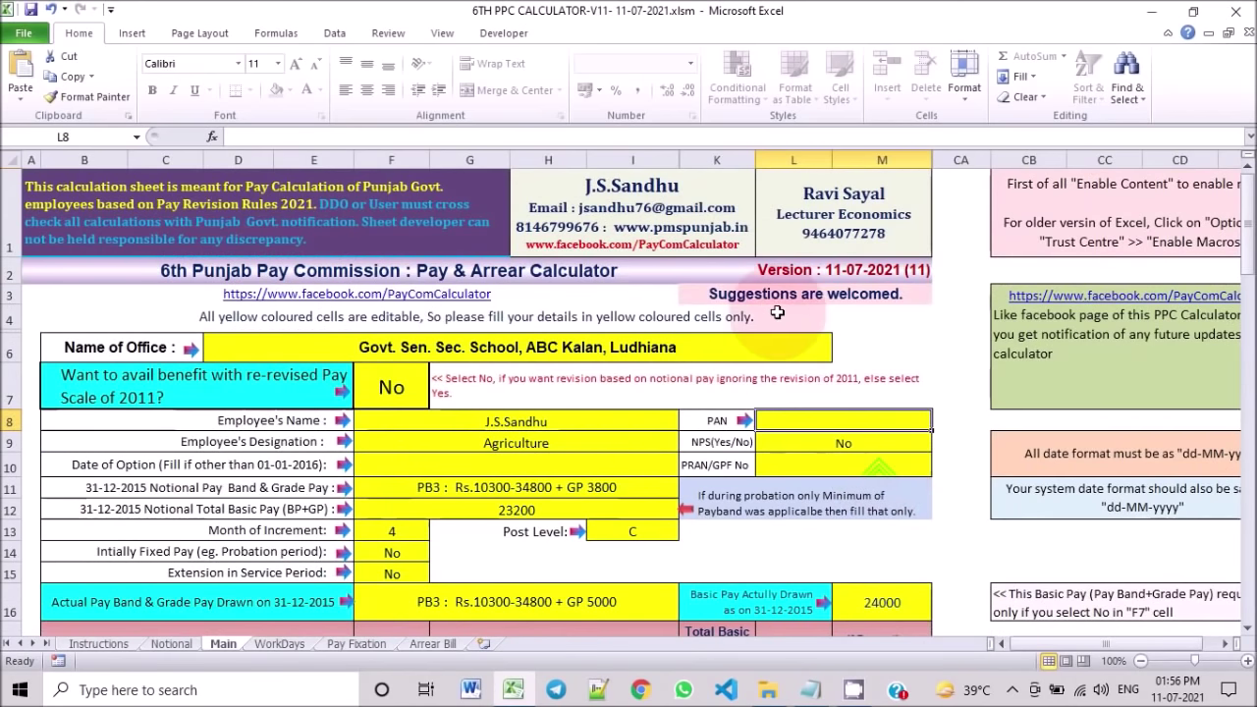